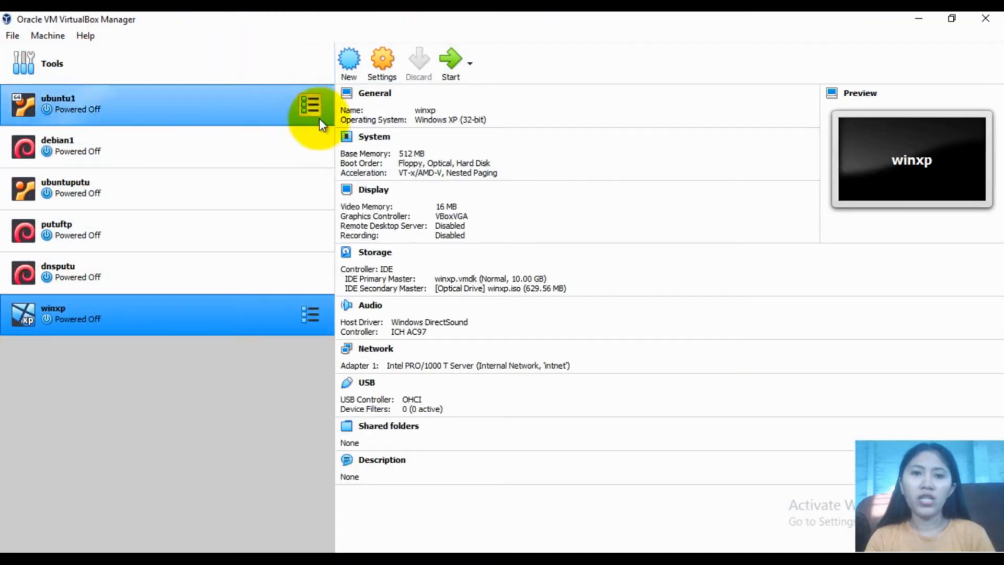
Create a new VM named 'mikrotikrustini' of type Other with 512 MB of memory
click(348, 59)
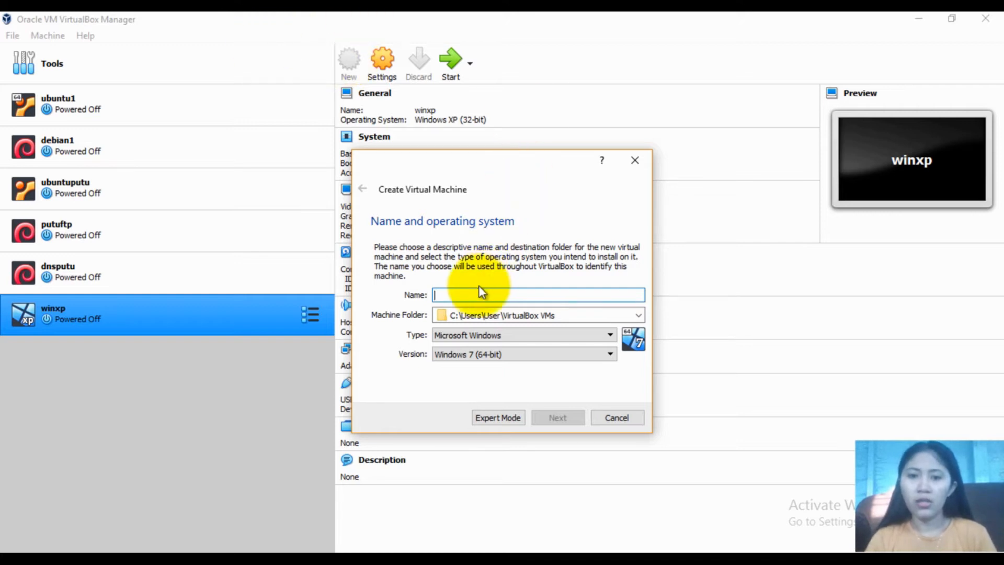
text(mikr)
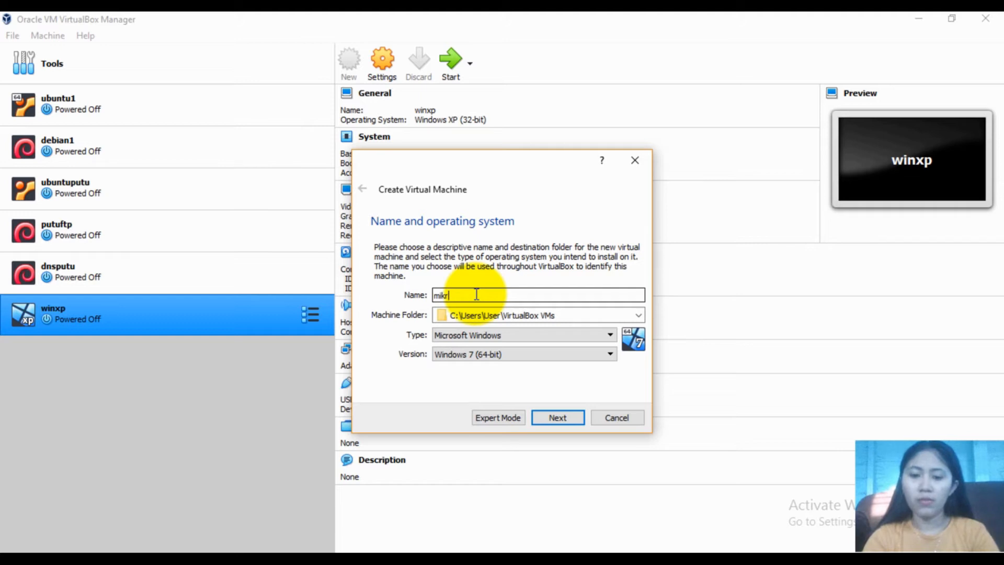
text(otikrus)
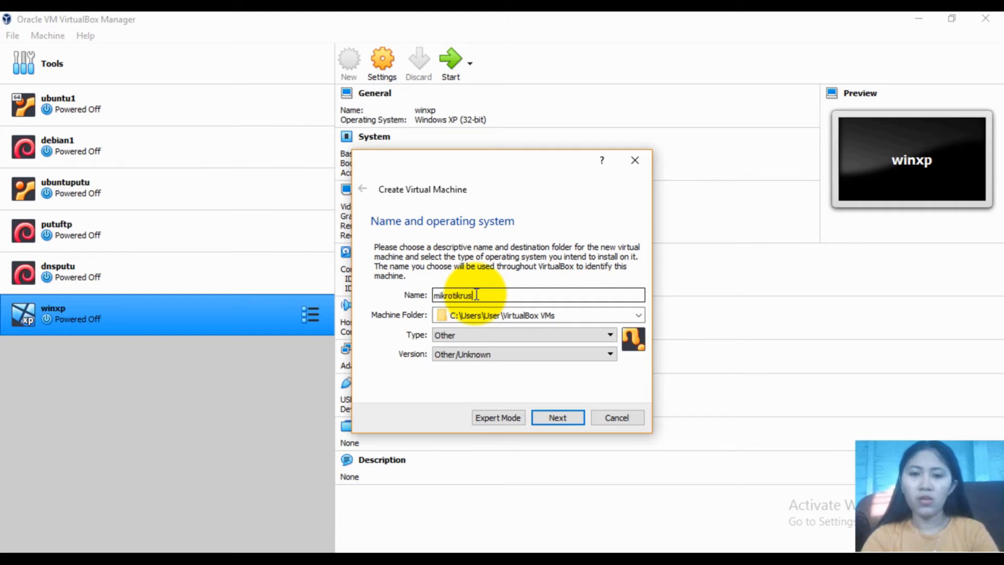
text(tini)
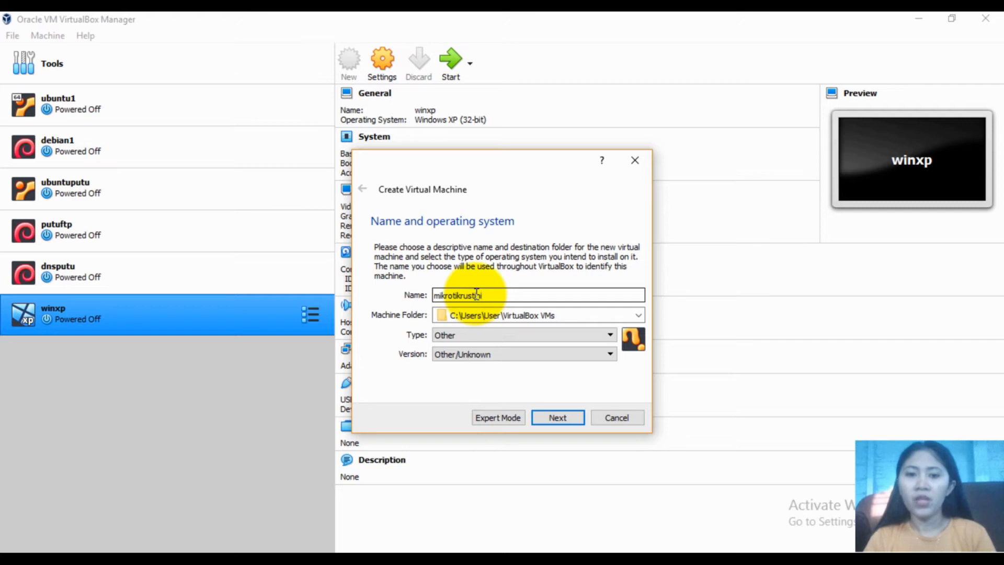
click(550, 416)
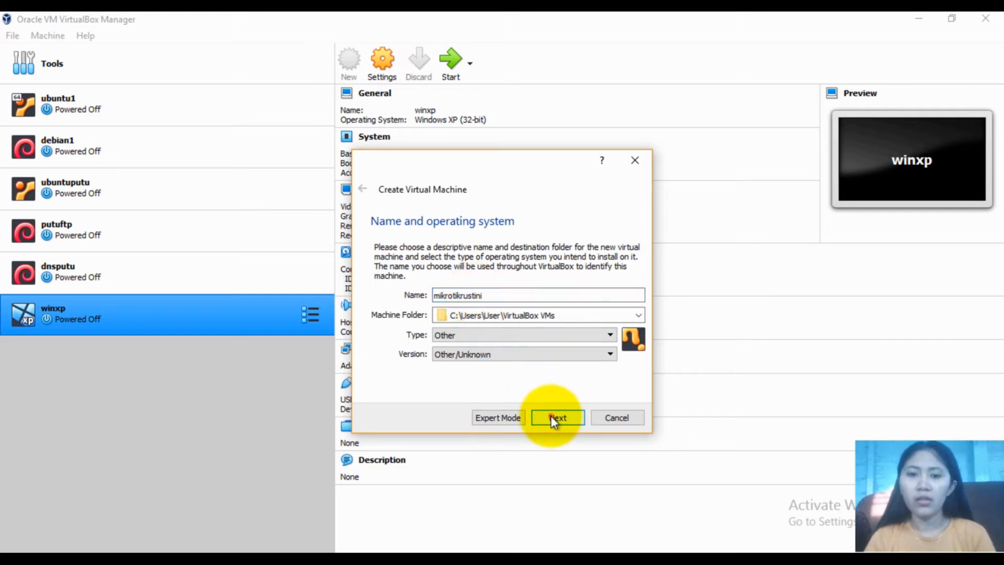
click(602, 296)
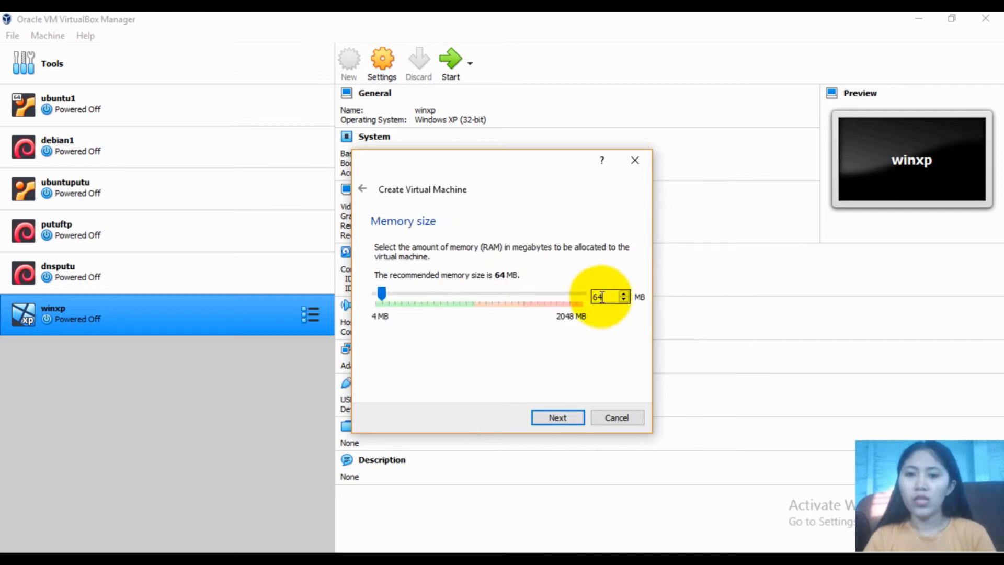
drag(604, 297, 581, 298)
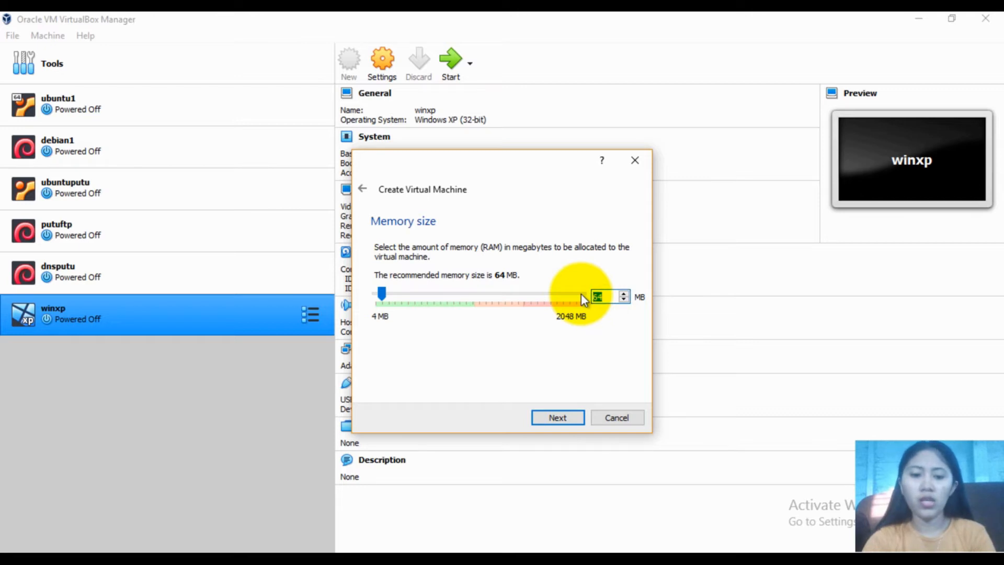
text(512)
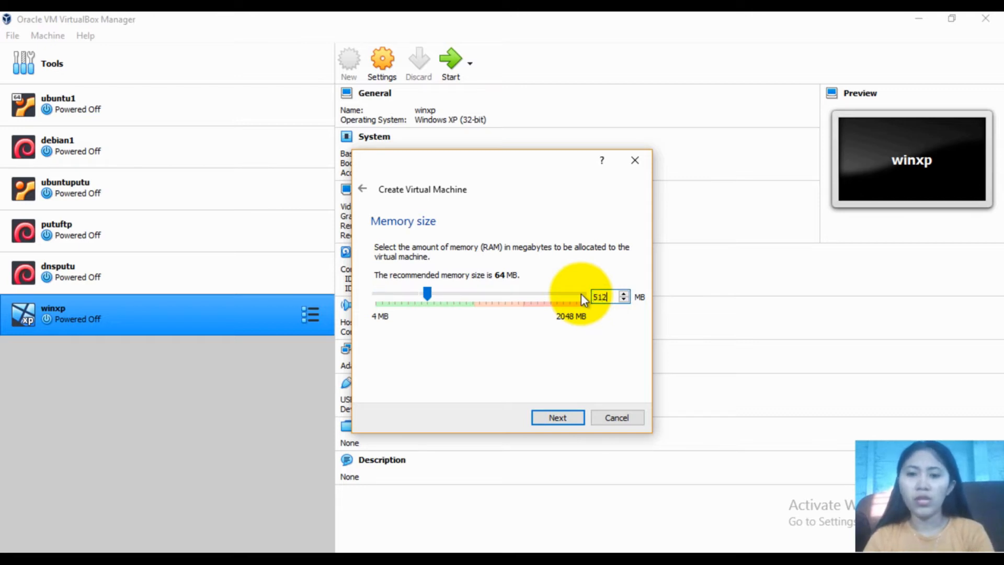
click(557, 418)
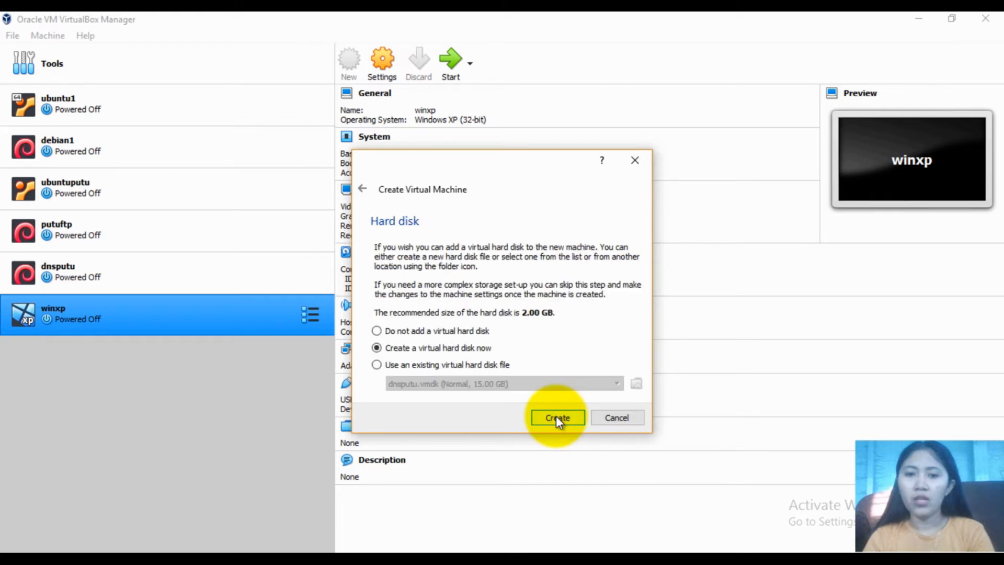
Give the machine a new dynamically allocated 2.00 GB VMDK hard disk
click(556, 417)
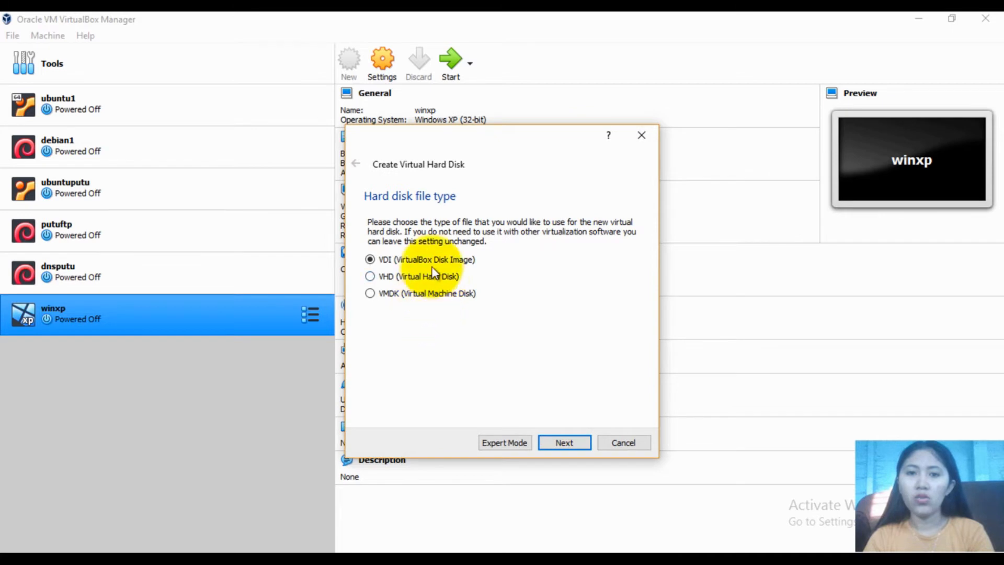
click(414, 294)
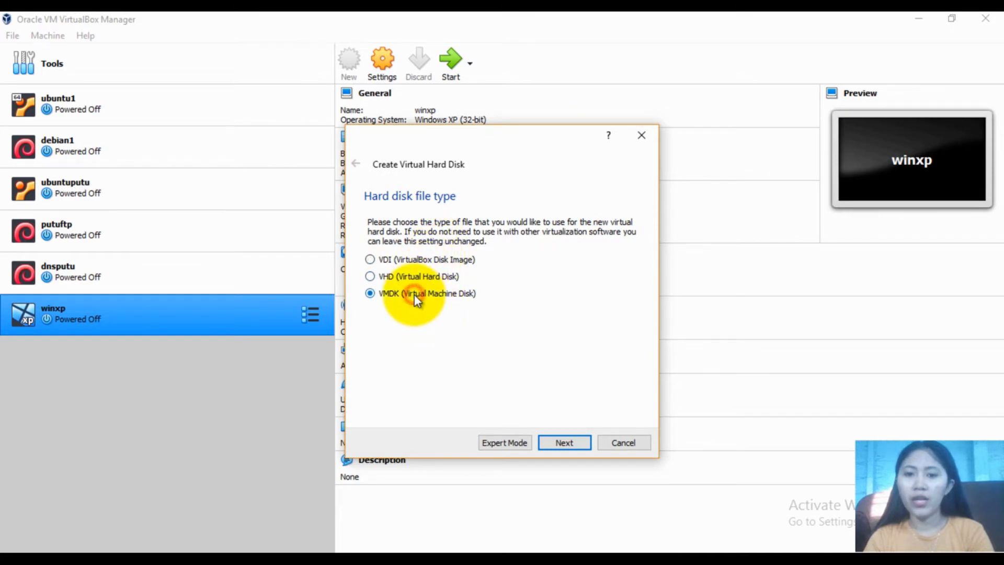
click(559, 444)
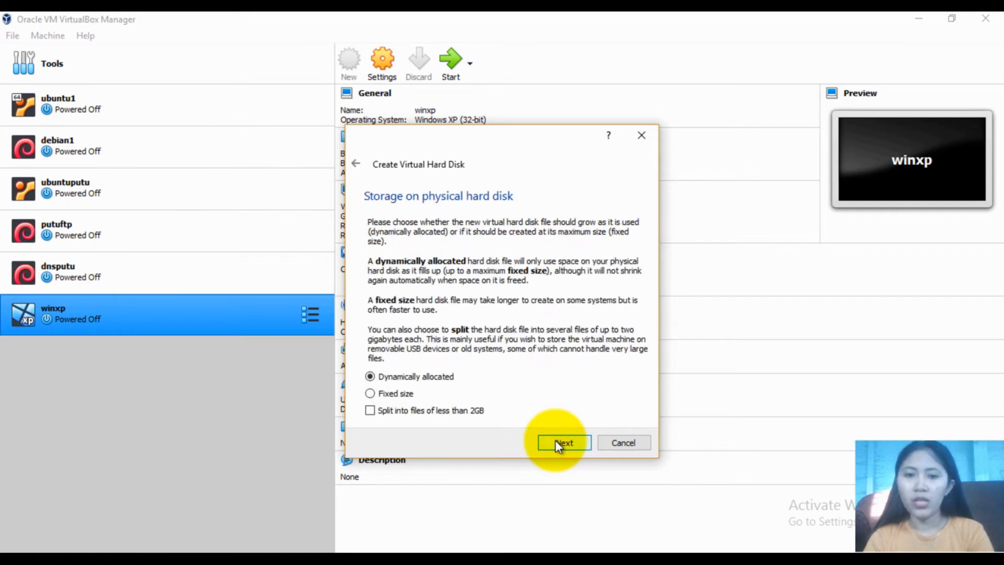
click(558, 443)
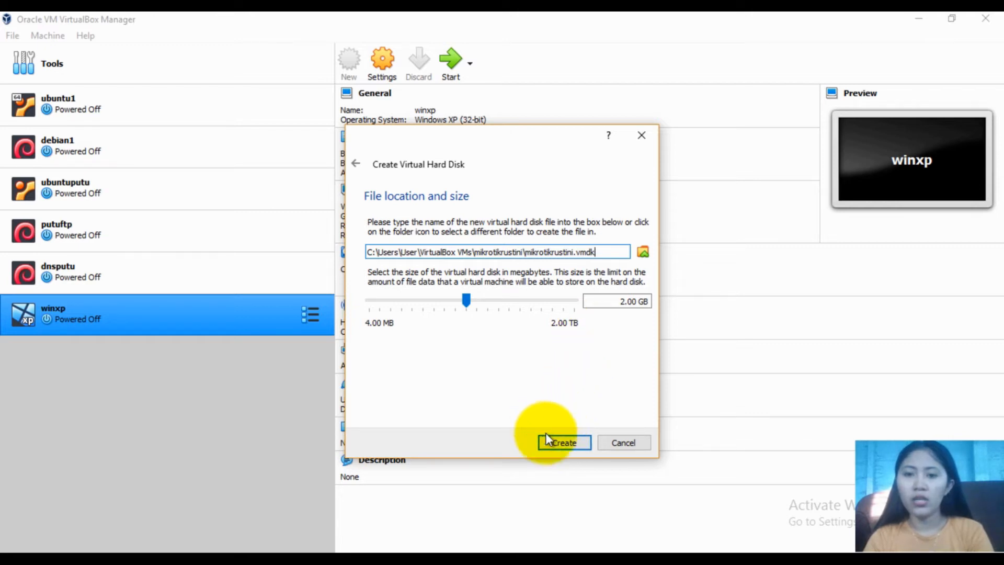
click(548, 438)
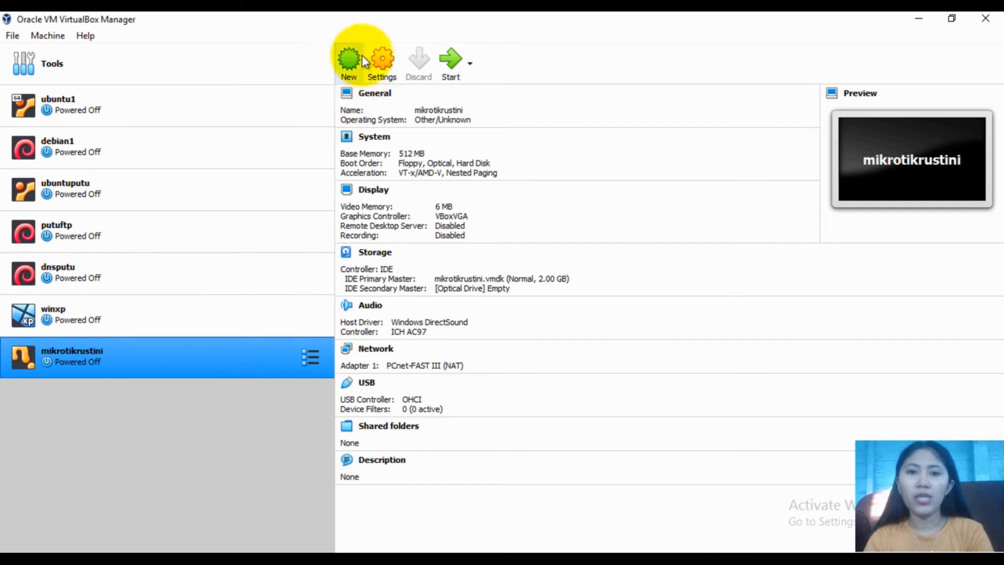
Open the machine's network settings and look through its adapters
click(384, 59)
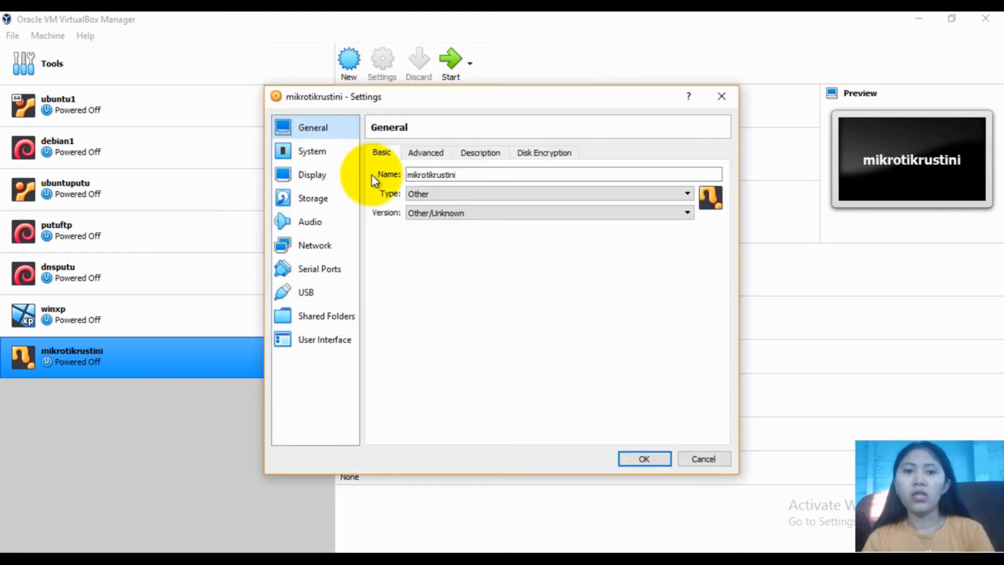
click(322, 245)
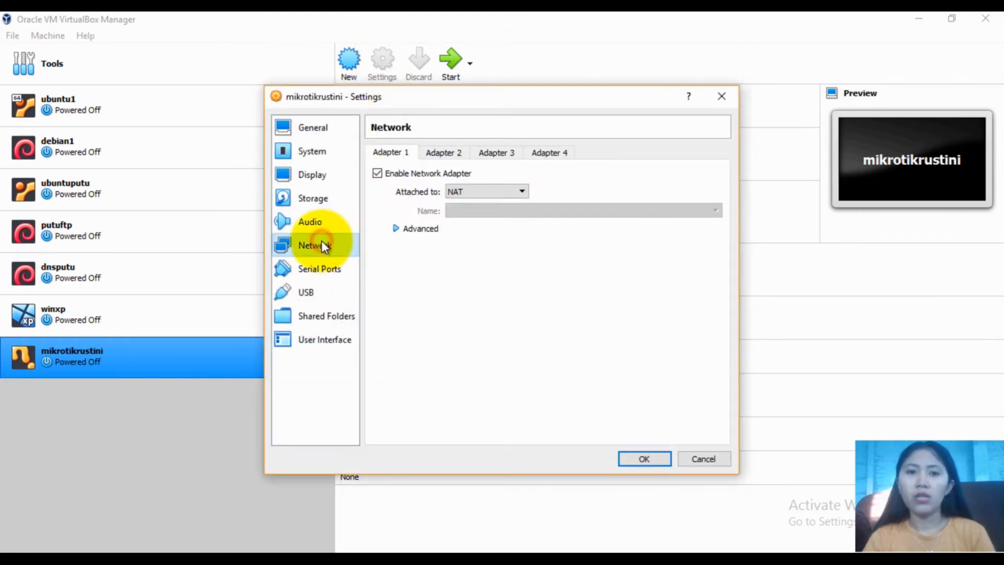
click(428, 151)
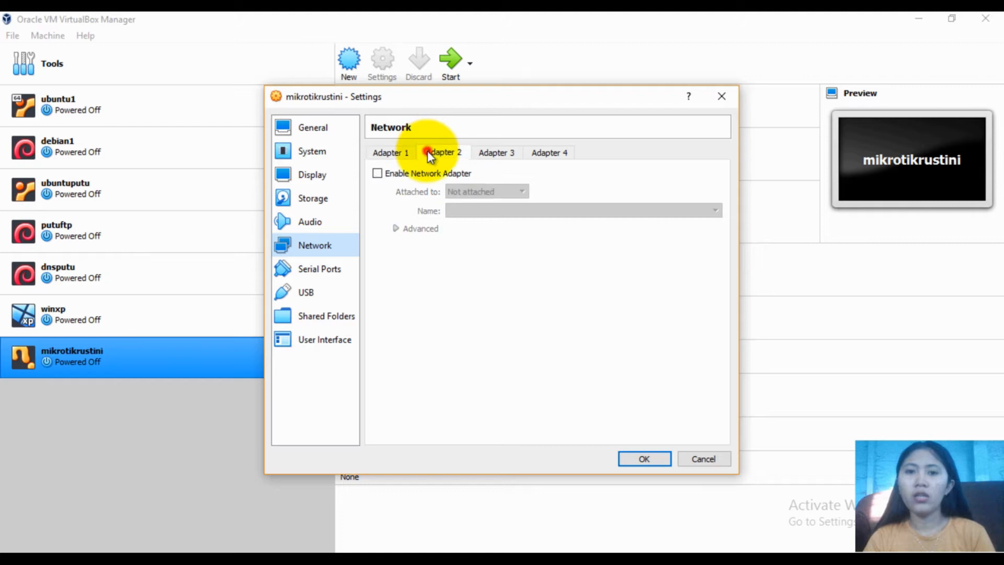
click(480, 157)
click(397, 154)
click(460, 153)
click(485, 155)
click(387, 152)
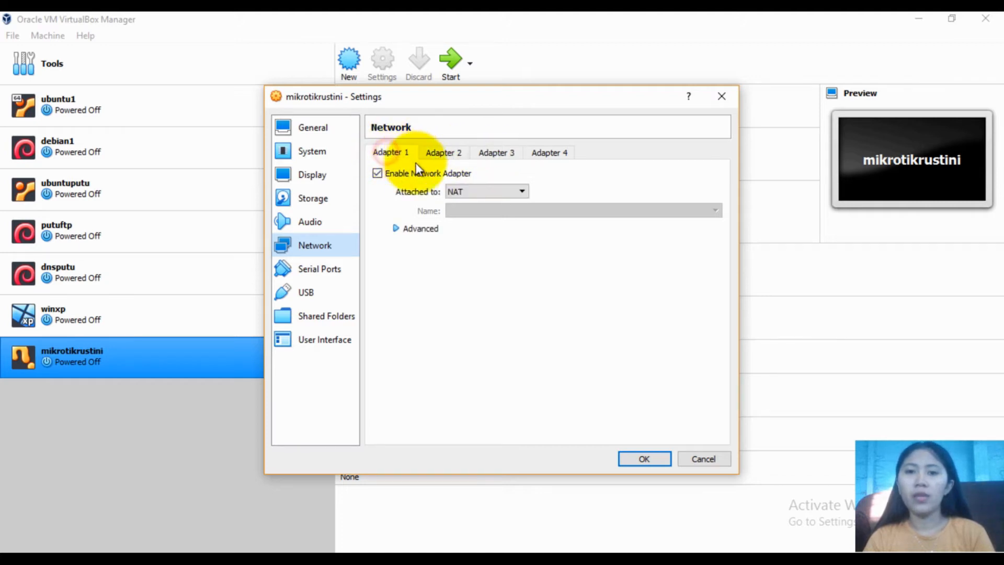
Attach Adapter 1 to Host-only Adapter with promiscuous mode Allow All
click(475, 190)
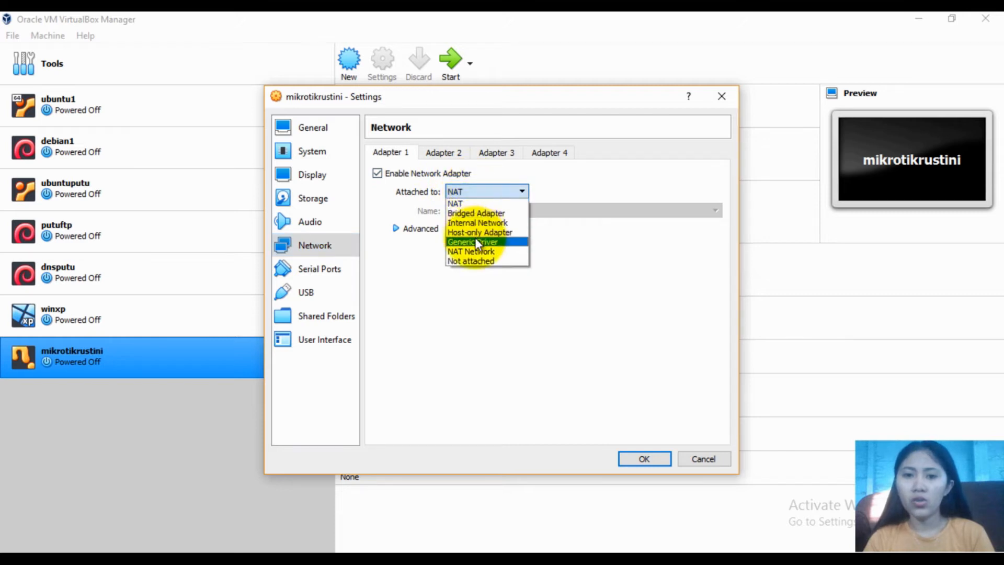
click(477, 233)
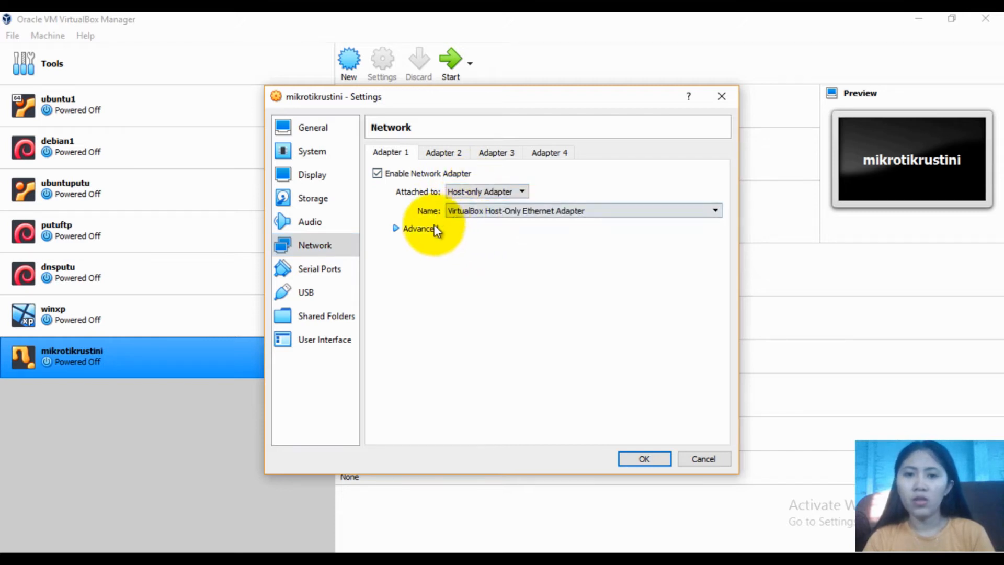
click(428, 230)
click(492, 212)
click(492, 211)
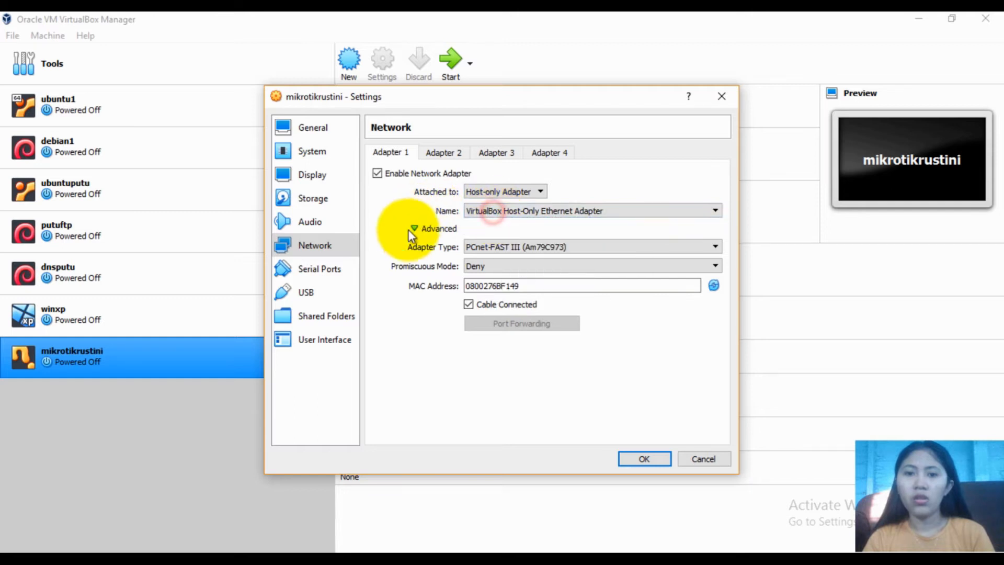
click(480, 264)
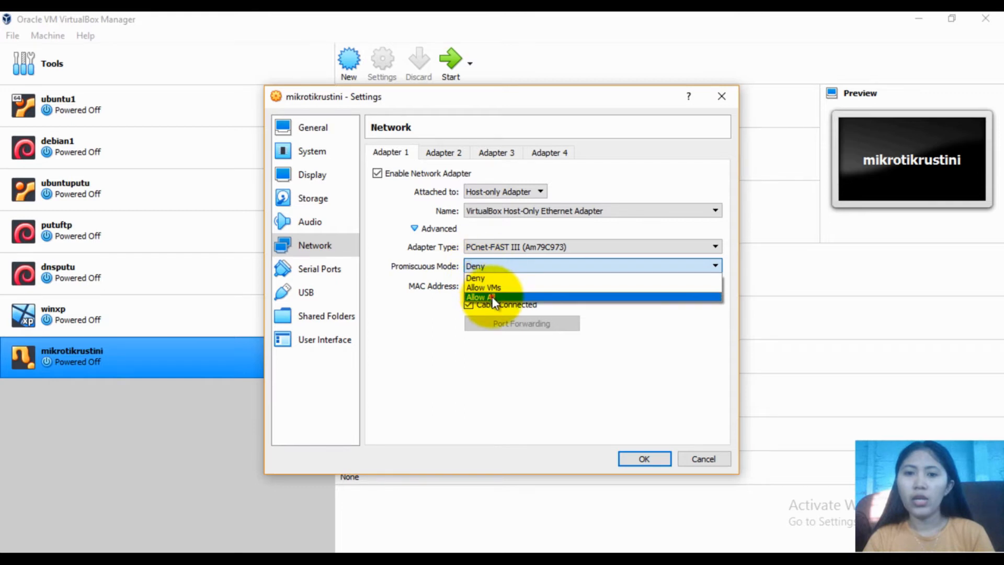
click(492, 296)
click(437, 155)
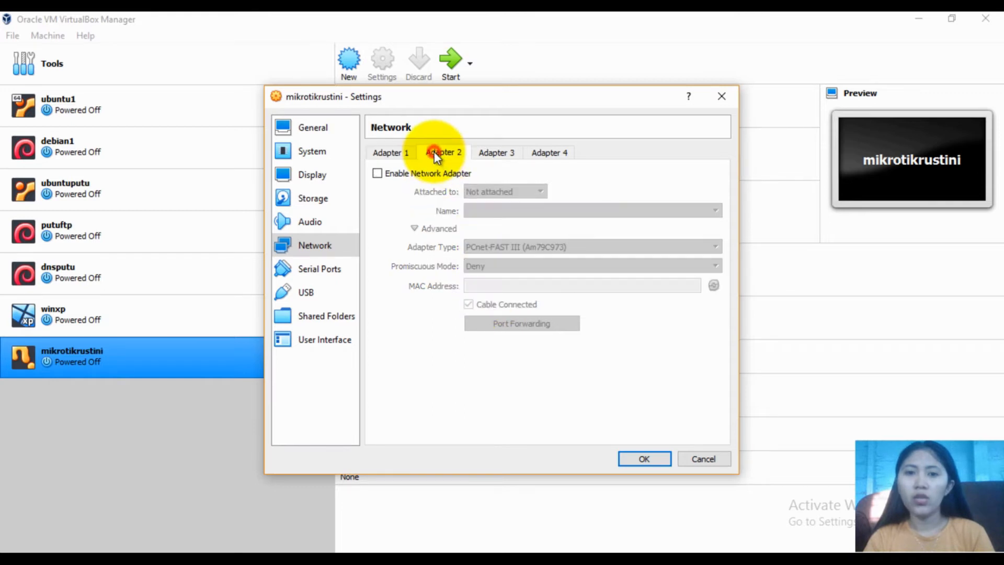
Enable Adapter 2 on Internal Network 'intnet' with promiscuous mode Allow All
click(424, 174)
click(498, 192)
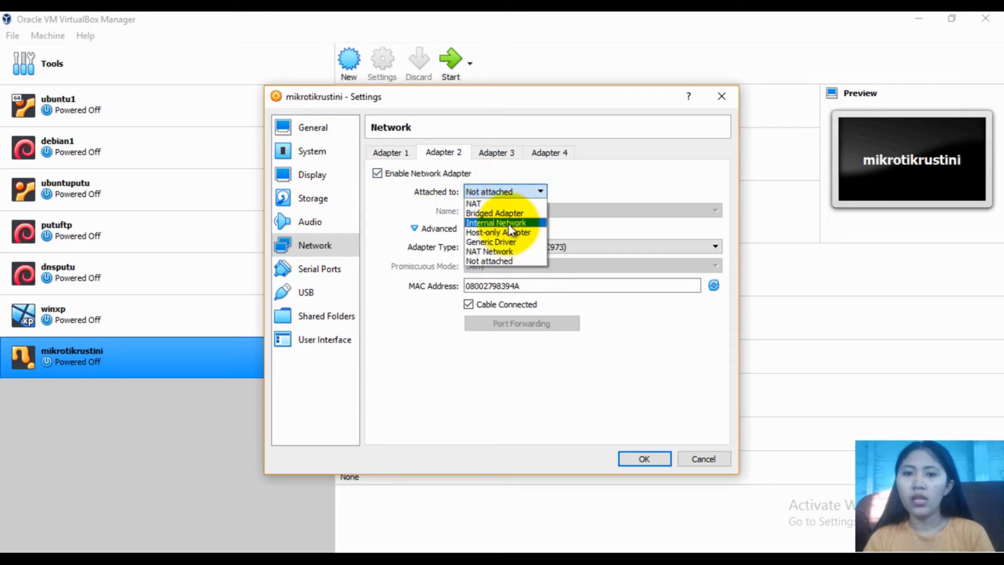
click(505, 223)
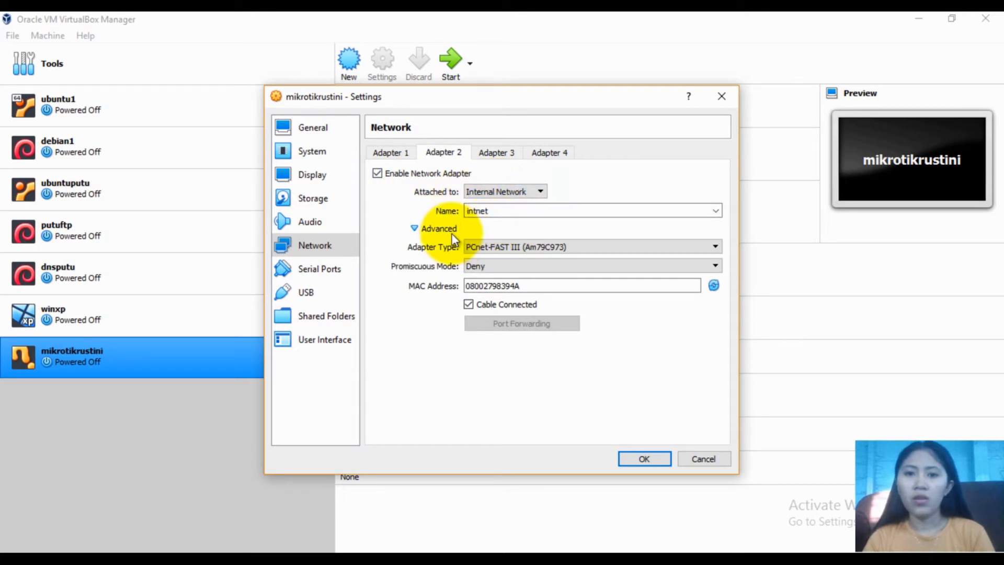
click(484, 266)
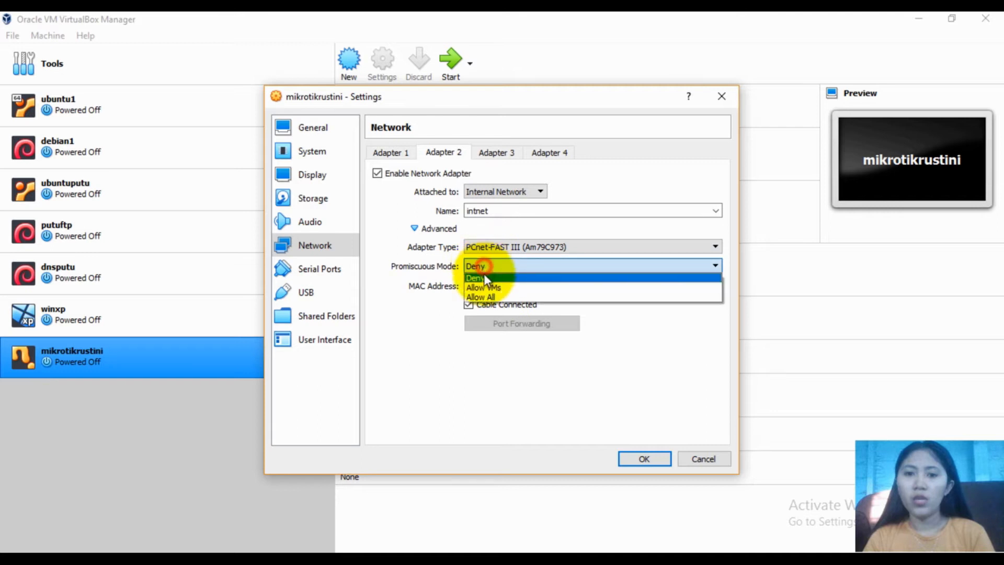
click(494, 297)
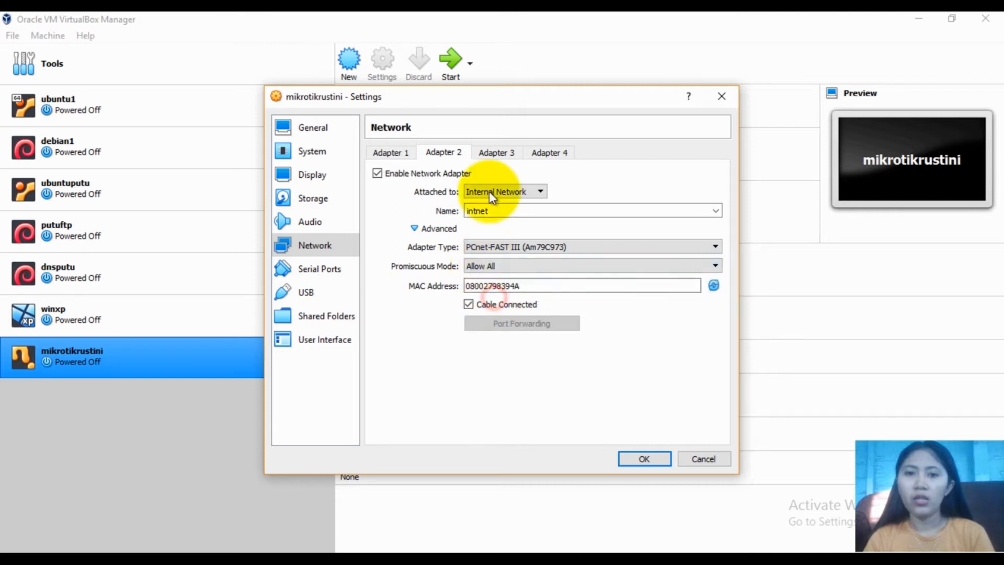
Enable Adapter 3 on Internal Network 'intnet' with promiscuous mode Allow All
click(489, 154)
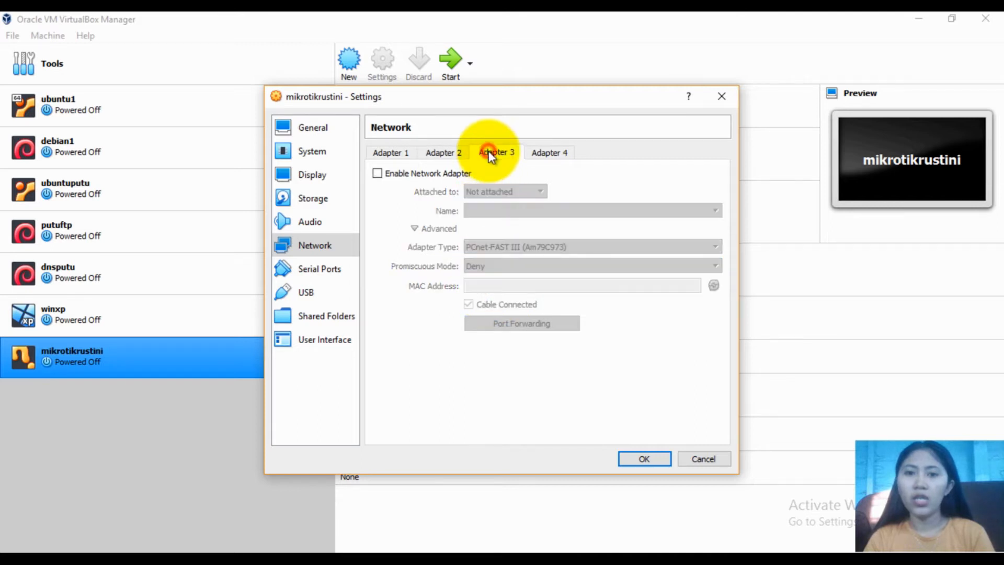
click(433, 180)
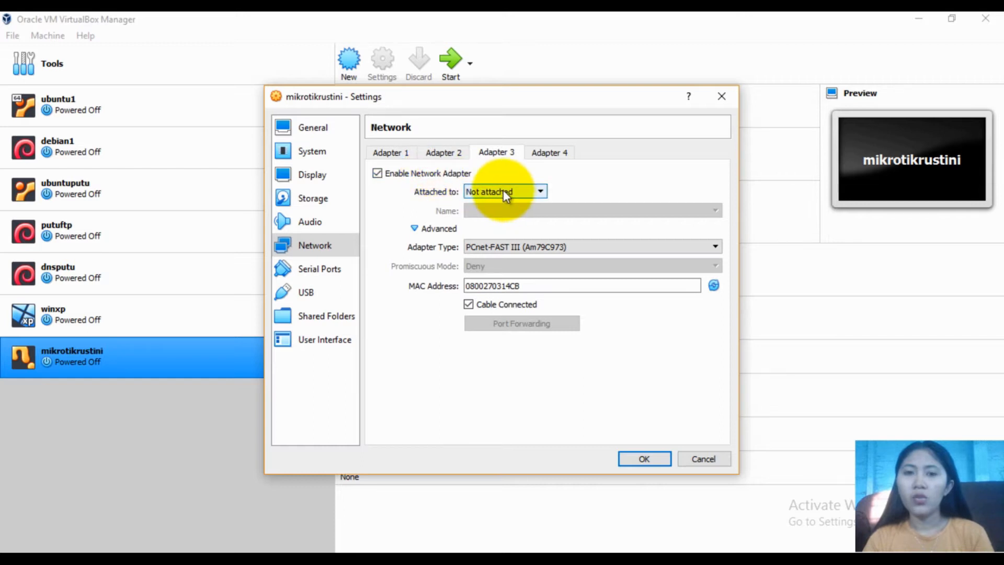
click(489, 188)
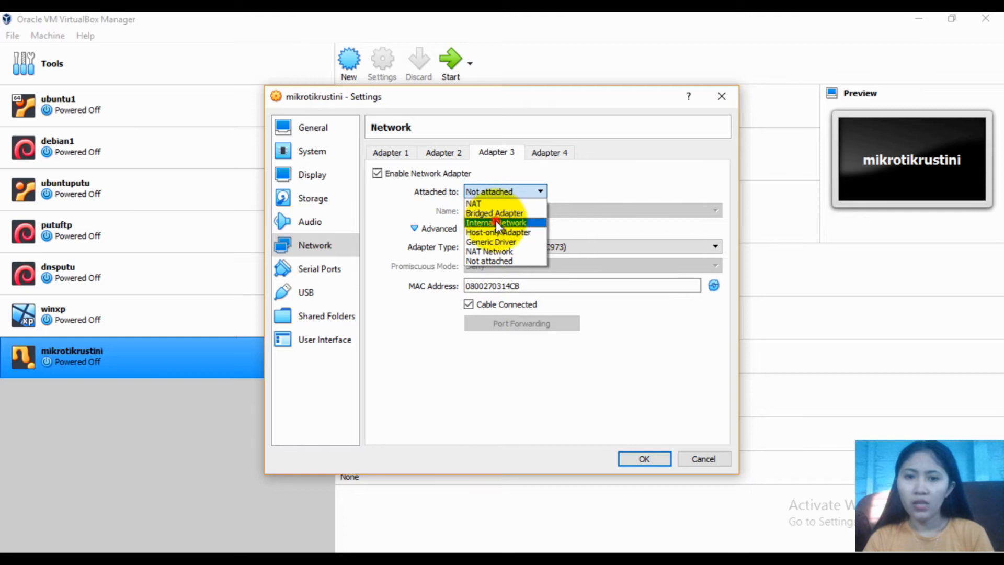
click(495, 223)
click(484, 266)
click(494, 297)
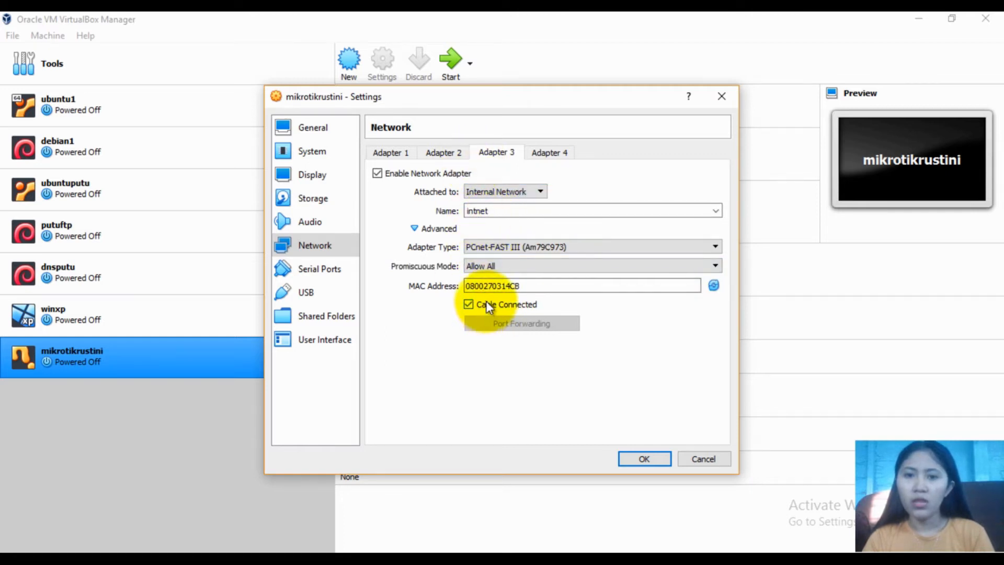
Review all three adapters and save the network settings
click(391, 151)
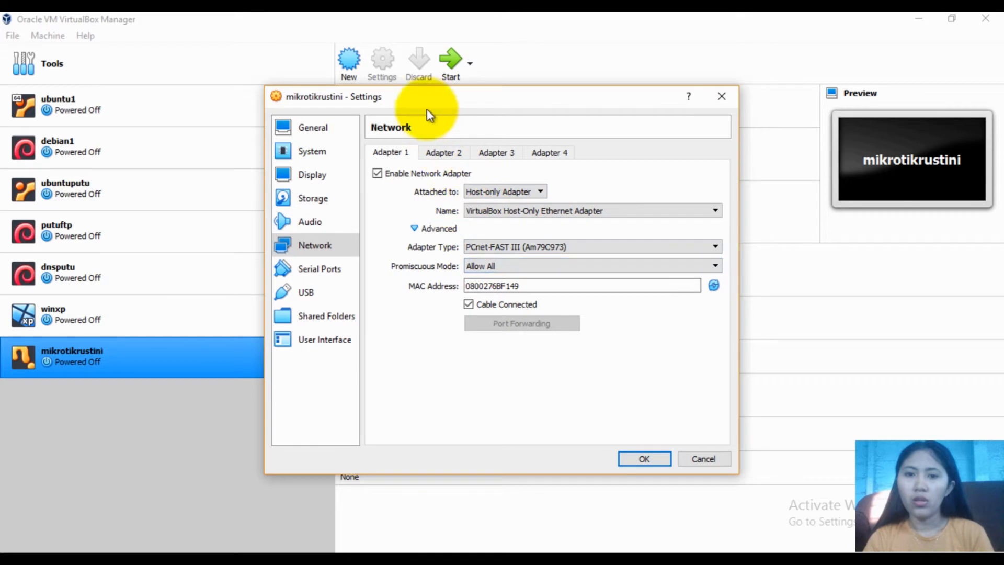
click(444, 152)
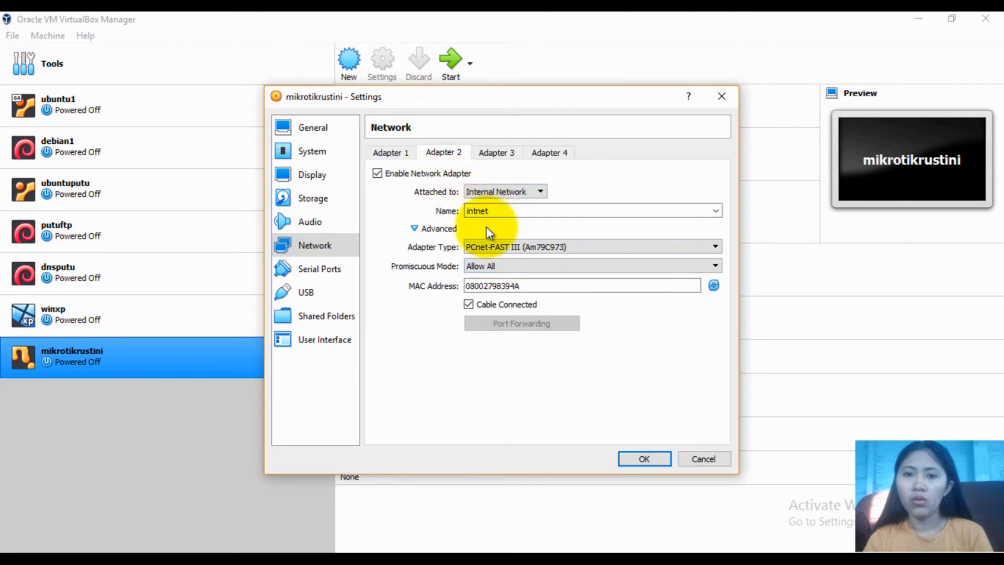
click(496, 152)
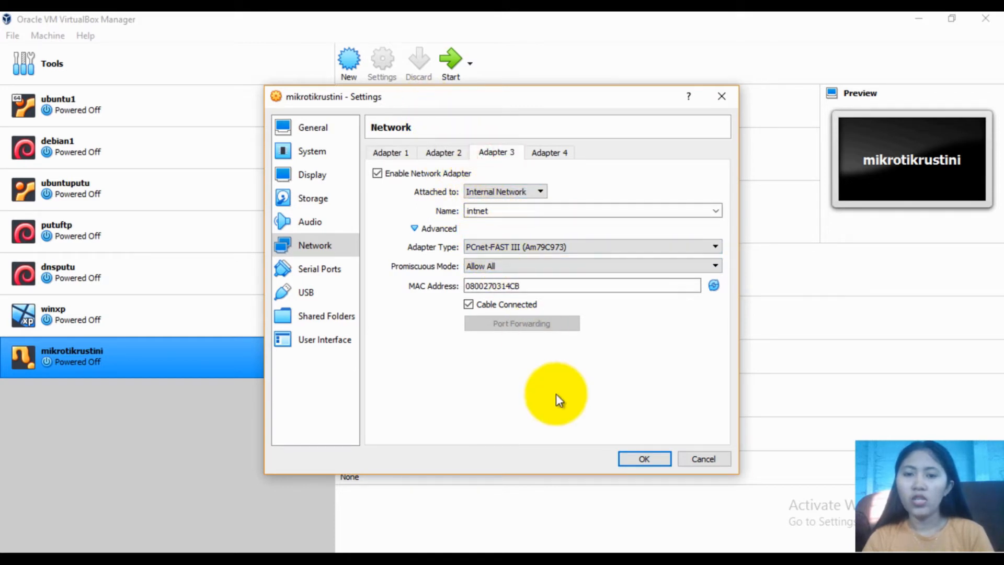
click(633, 457)
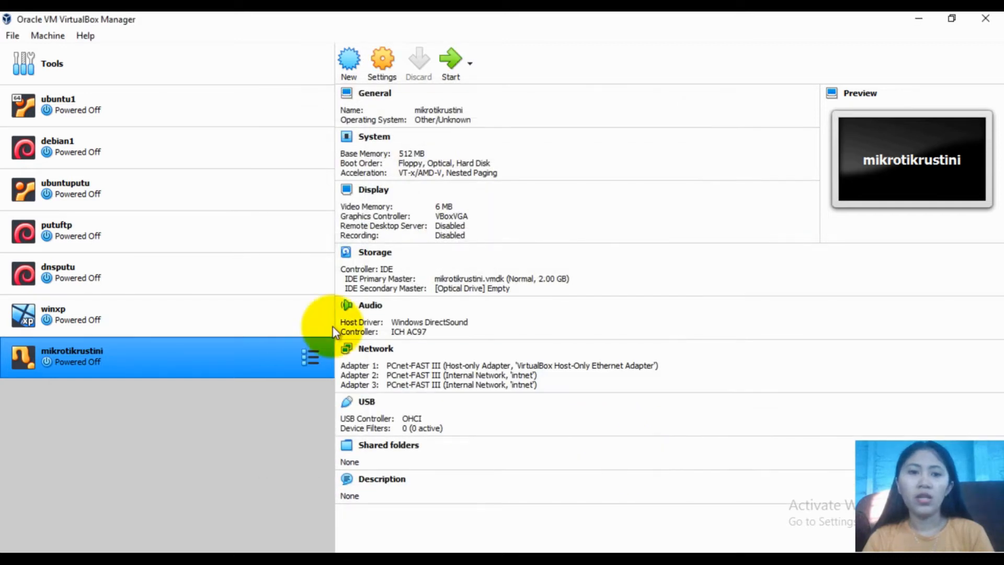
Start mikrotikrustini with mikrotik-6.33.iso added and chosen as the start-up disk
click(448, 58)
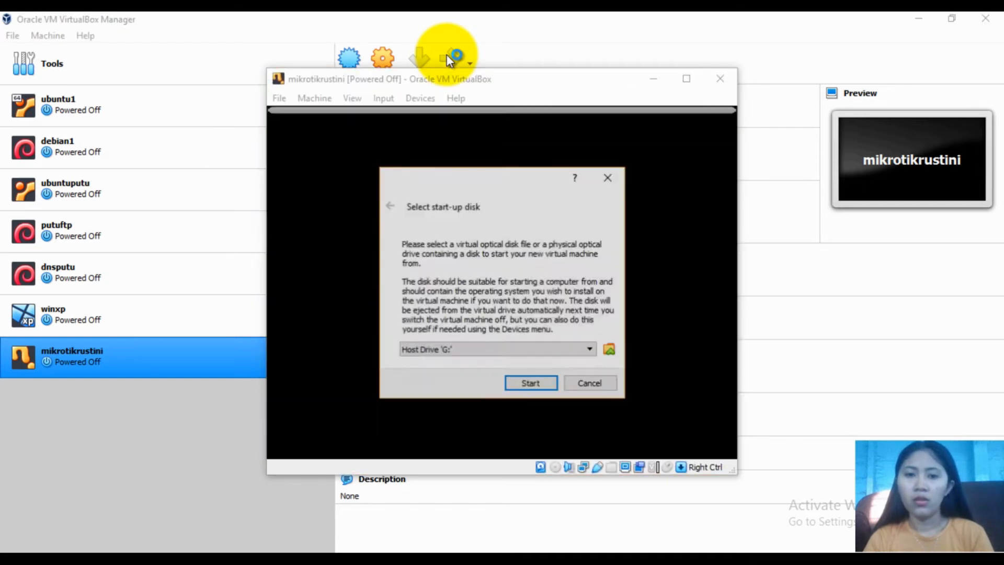
click(612, 348)
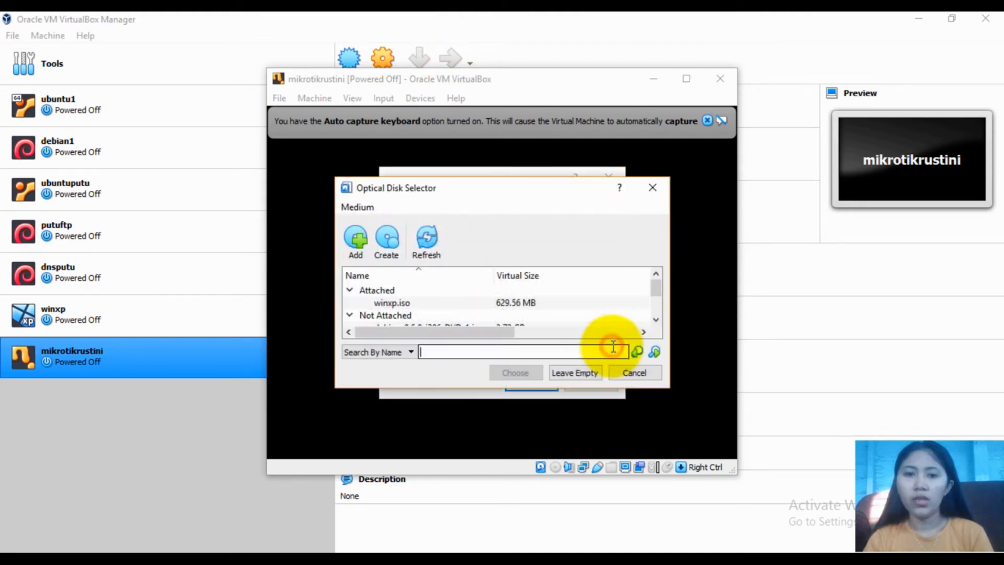
click(354, 247)
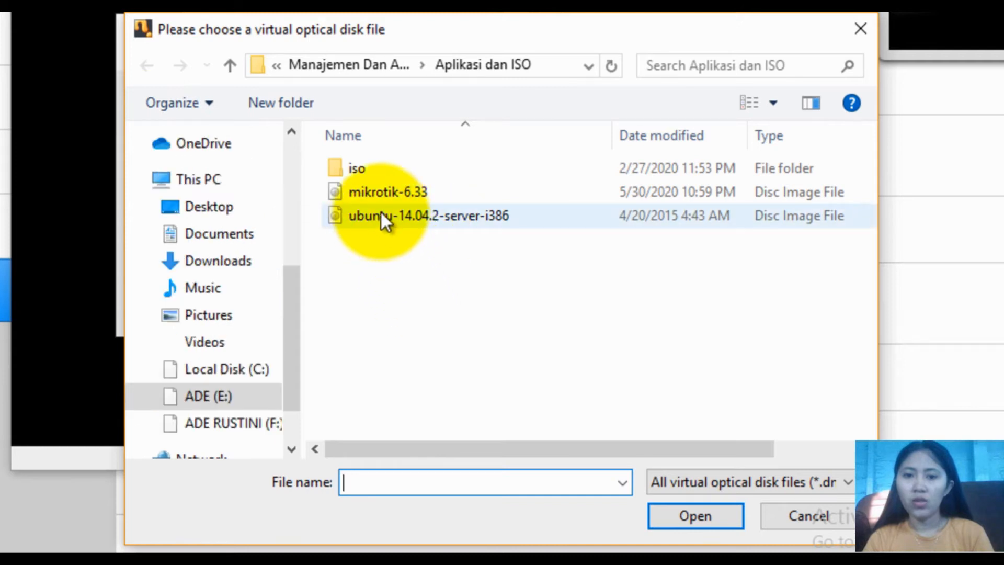
click(404, 190)
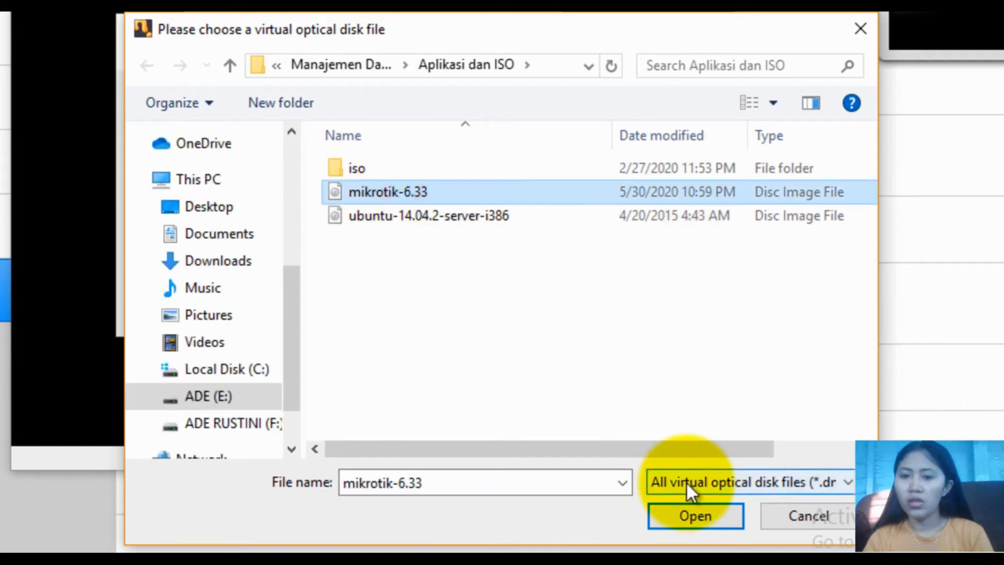
click(688, 514)
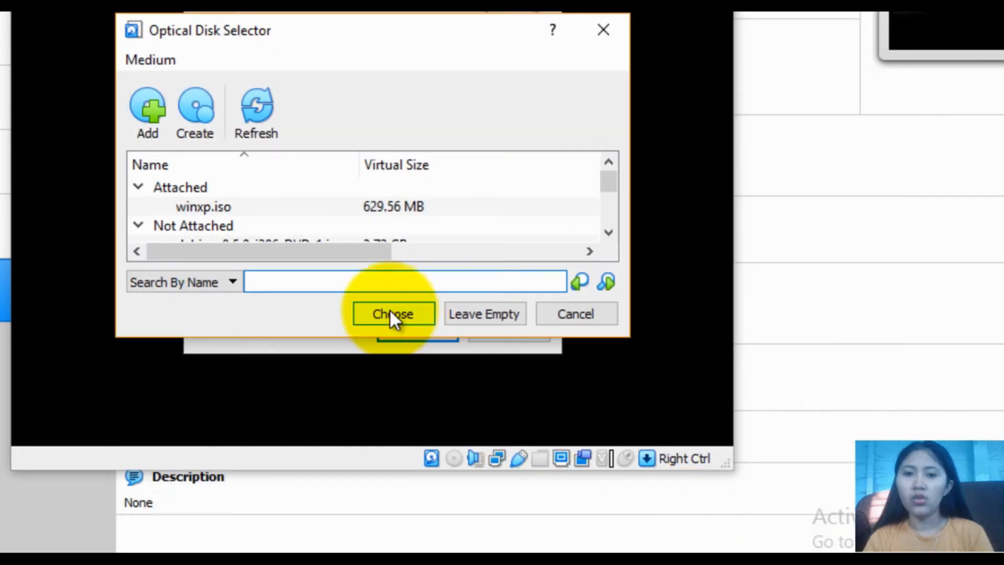
click(390, 311)
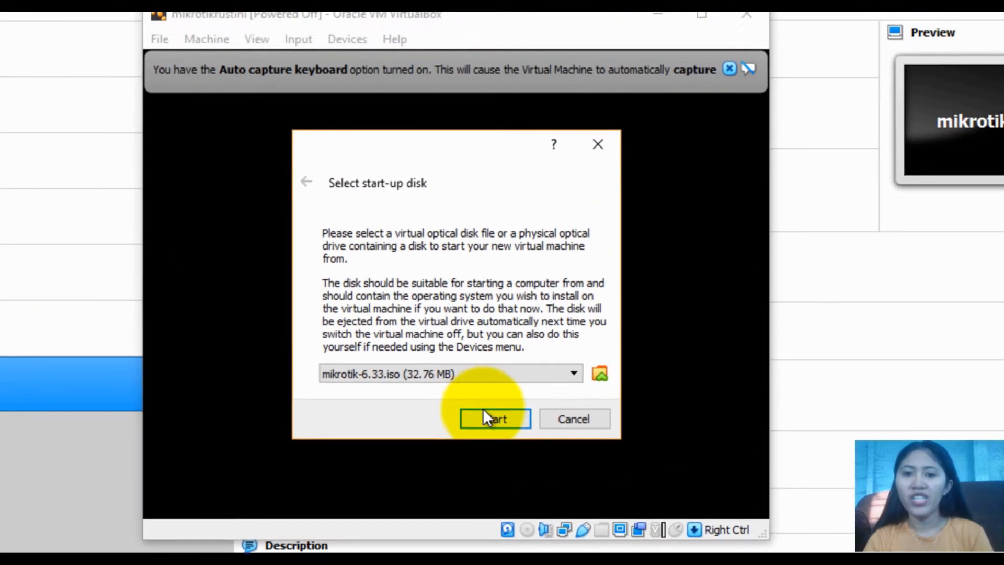
Boot from mikrotik-6.33.iso and install all RouterOS packages, answering yes to both prompts
click(441, 365)
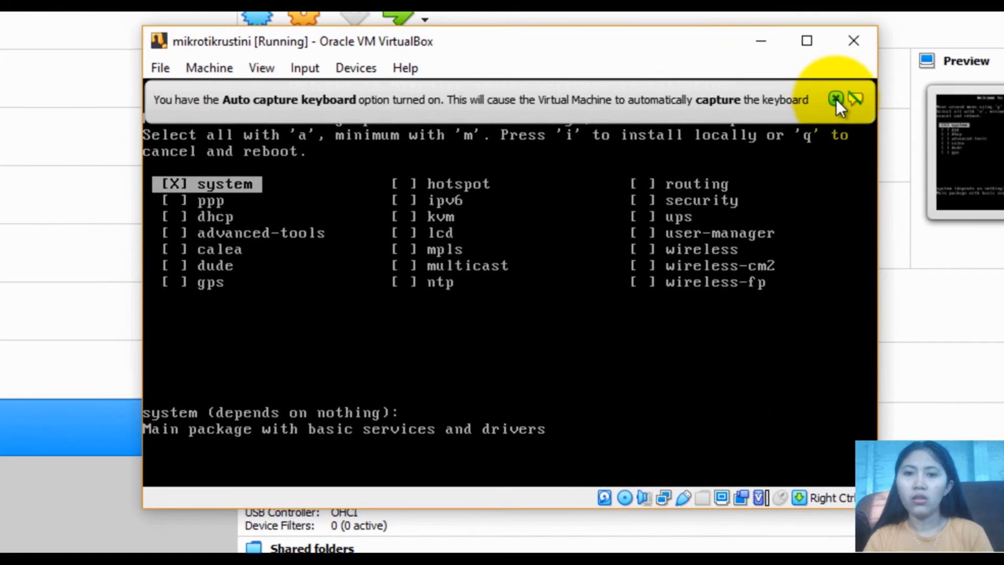
click(834, 138)
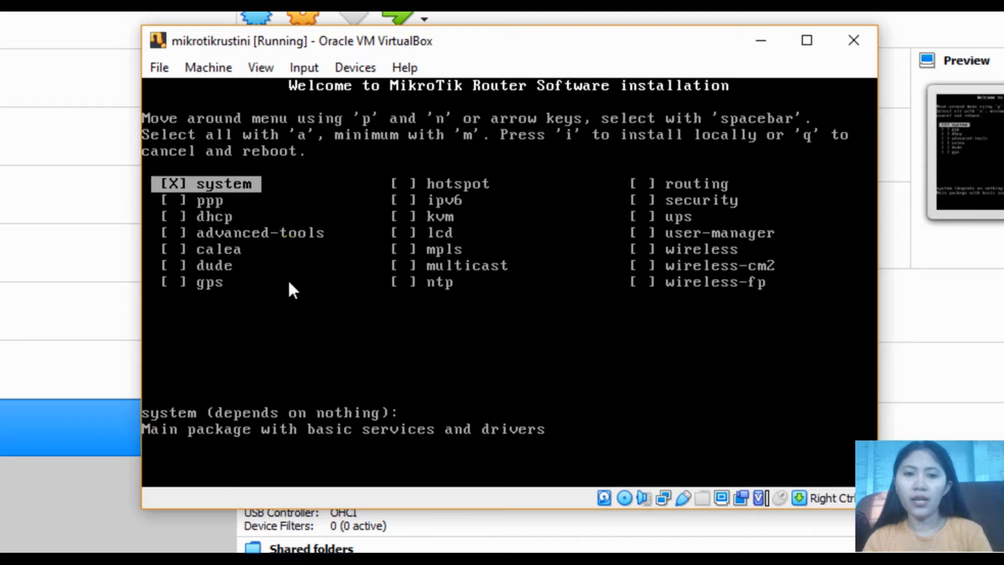
key(a)
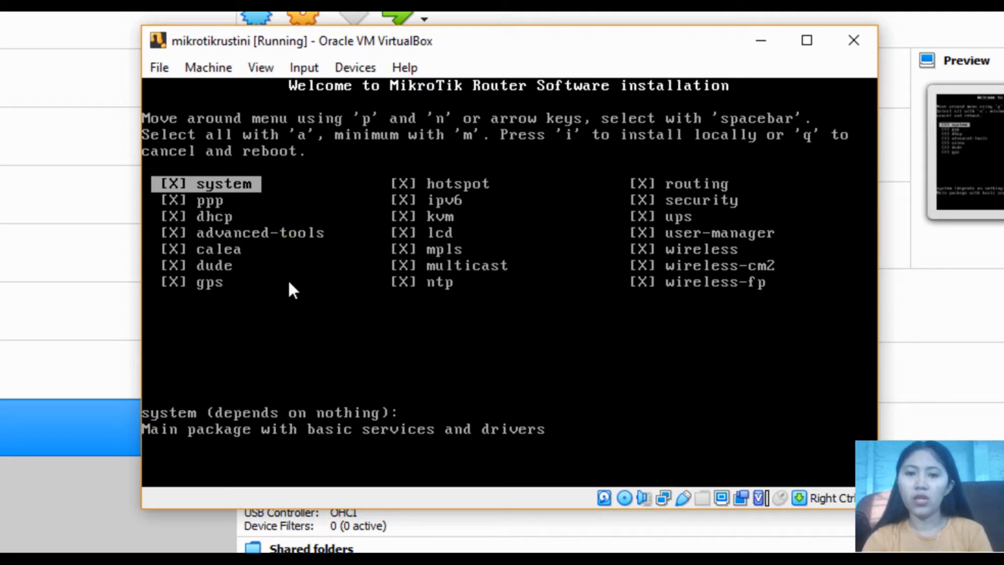
key(i)
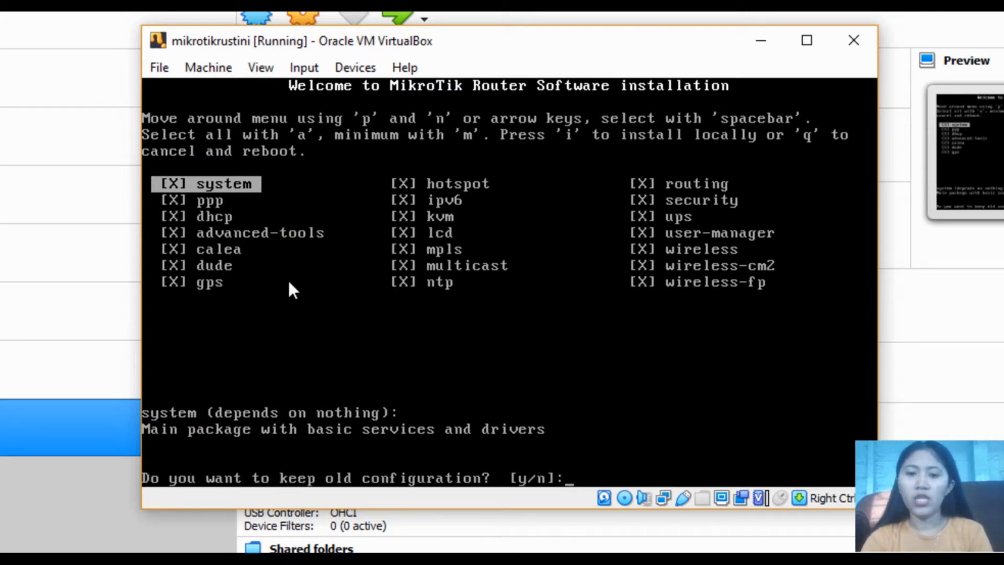
key(y)
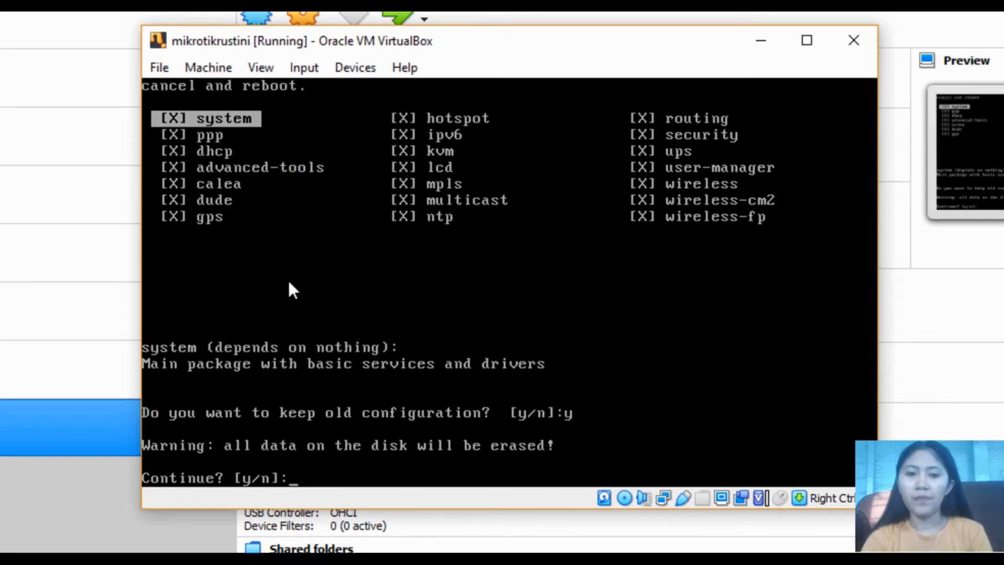
key(y)
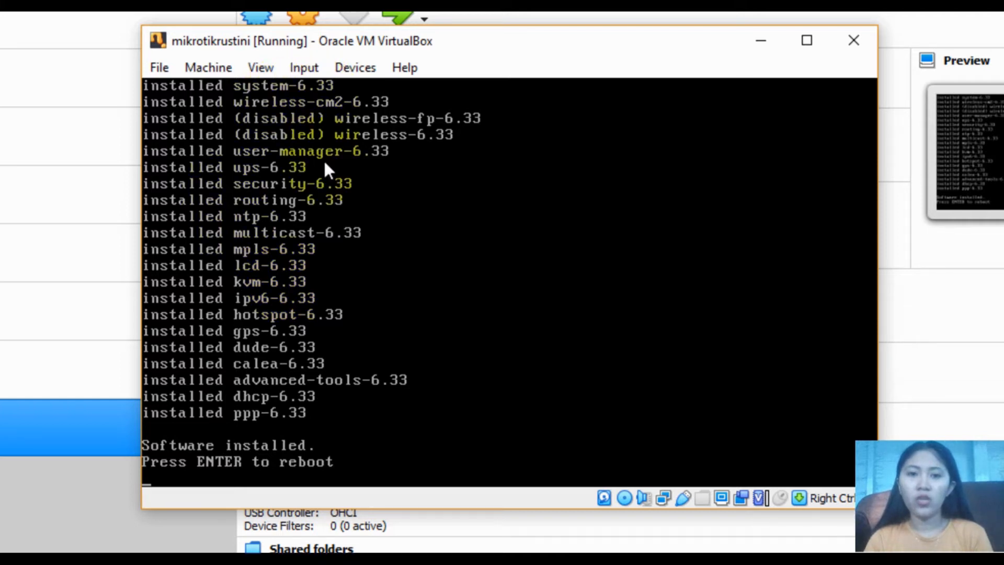
click(356, 67)
mouse_move(485, 92)
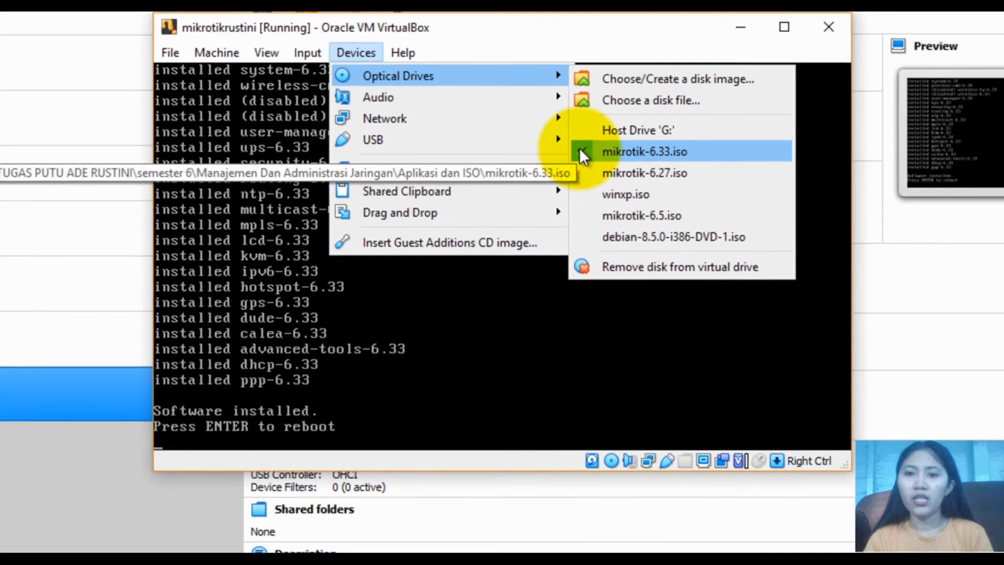
Force-eject mikrotik-6.33.iso, reboot into RouterOS, and log in to the console as admin
click(592, 171)
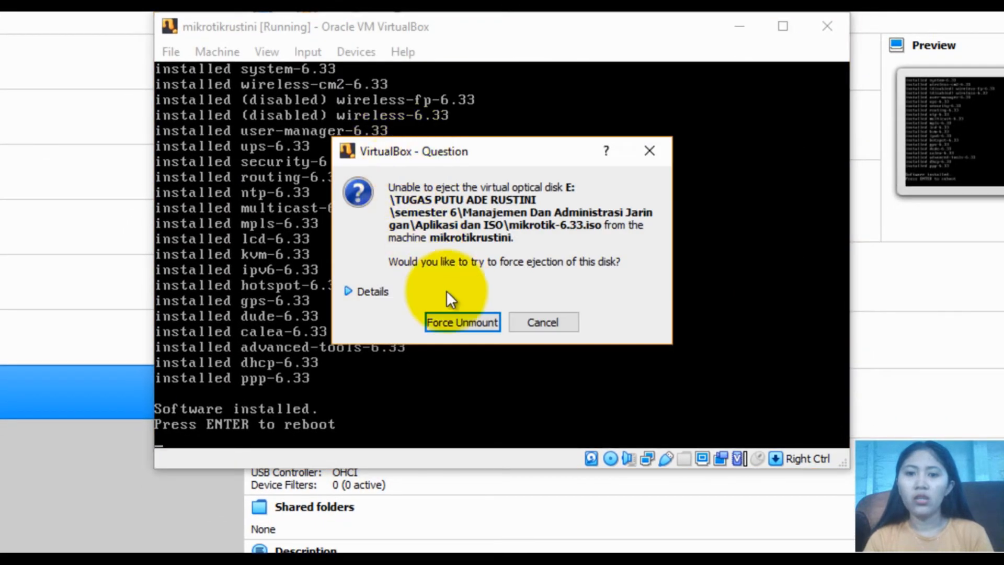
click(444, 322)
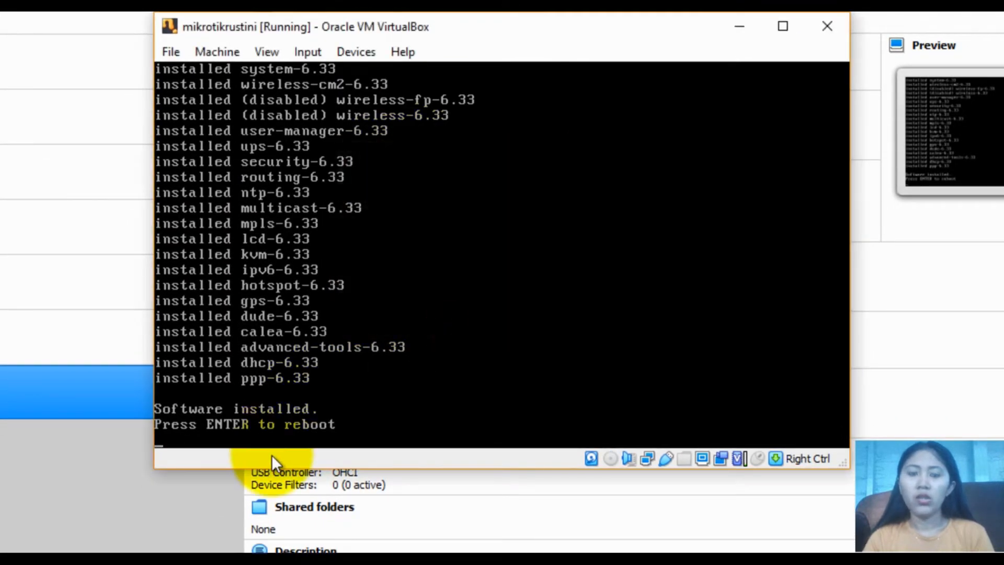
key(Return)
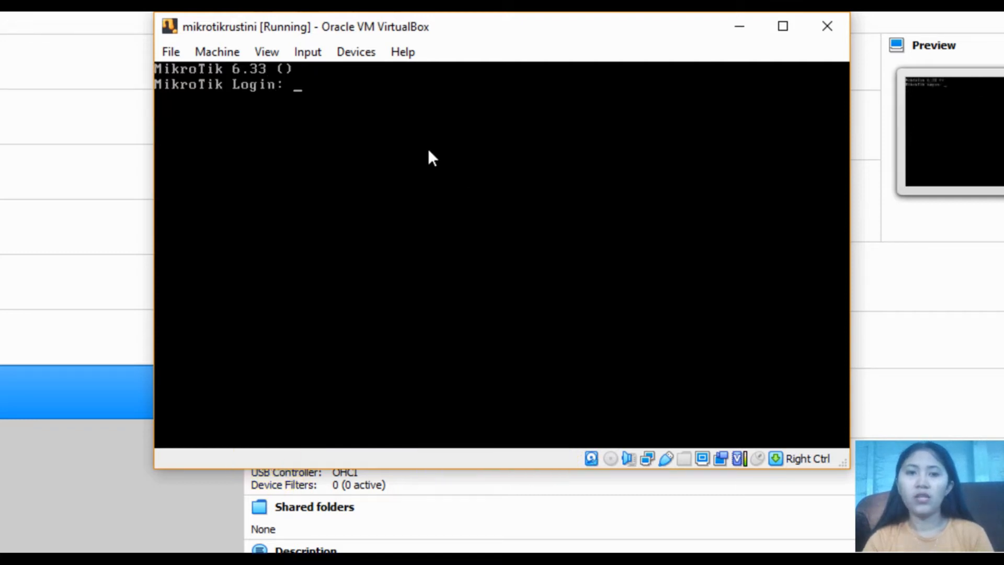
text(admin)
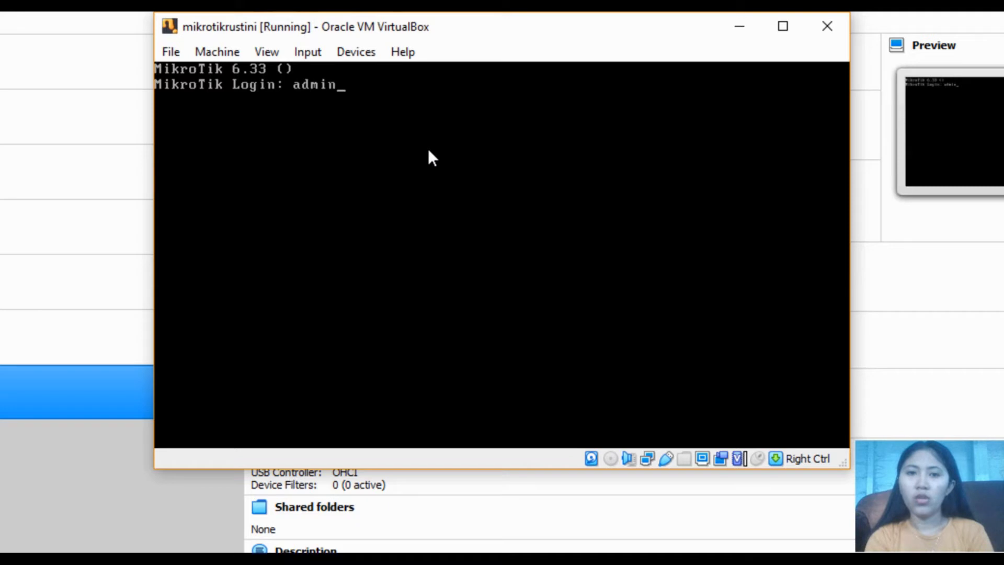
key(Return)
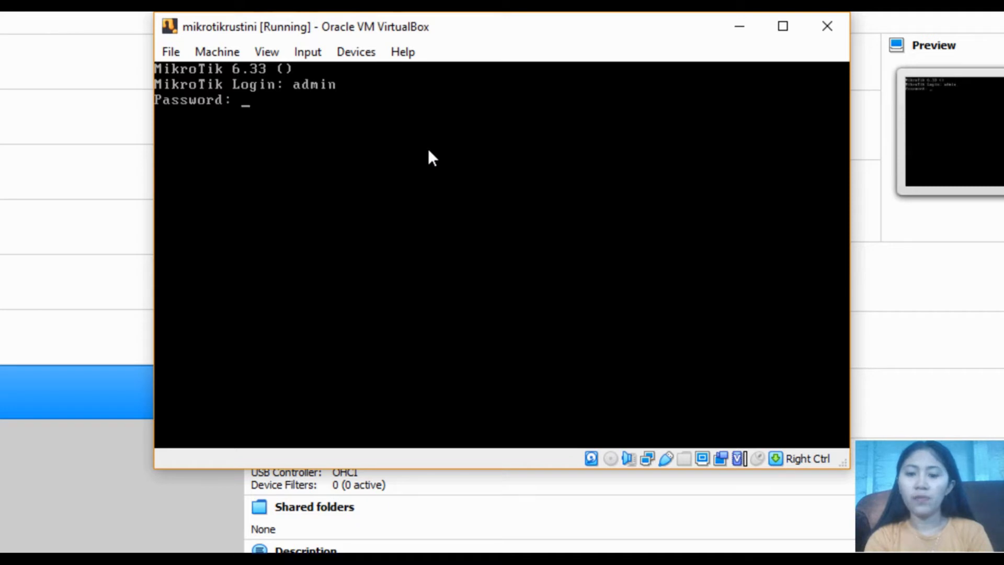
key(Return)
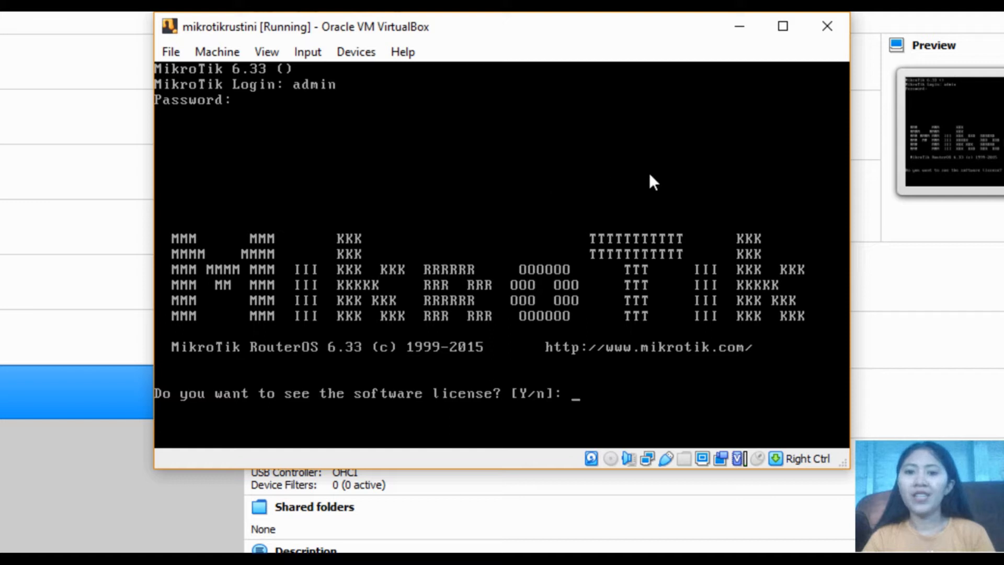
click(741, 27)
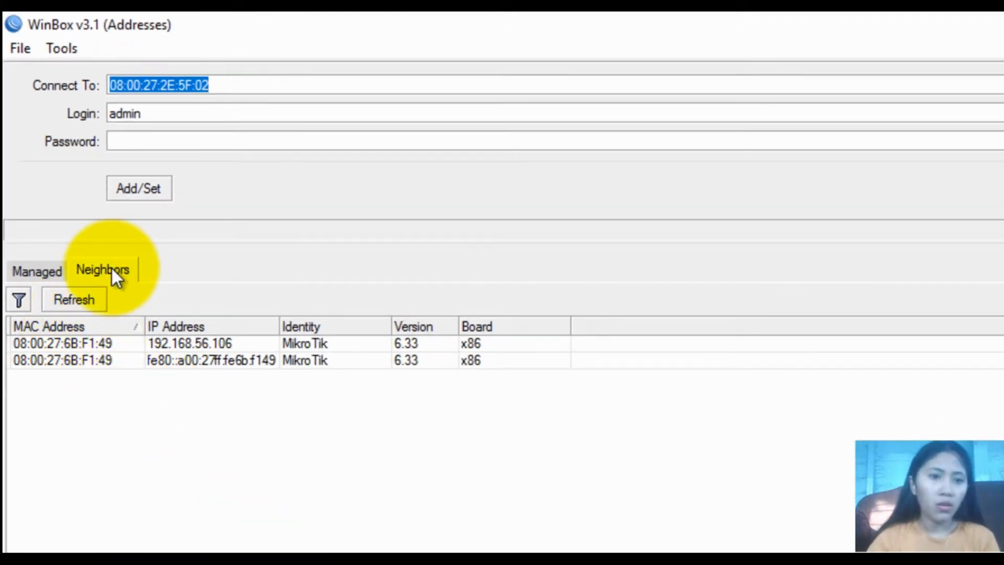
Connect WinBox to the router at MAC 08:00:27:6B:F1:49, reconnecting after the dropped session
click(88, 297)
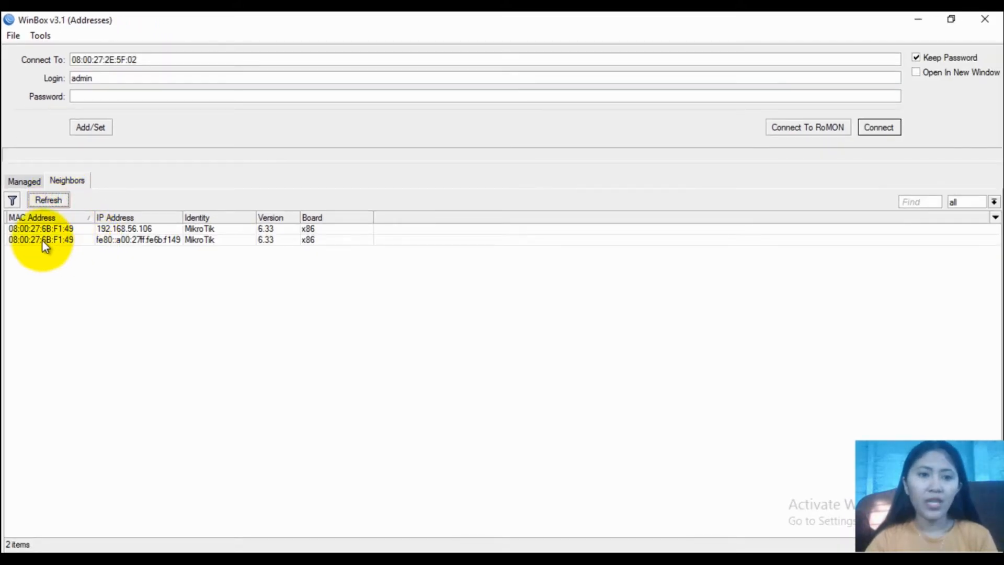
click(42, 239)
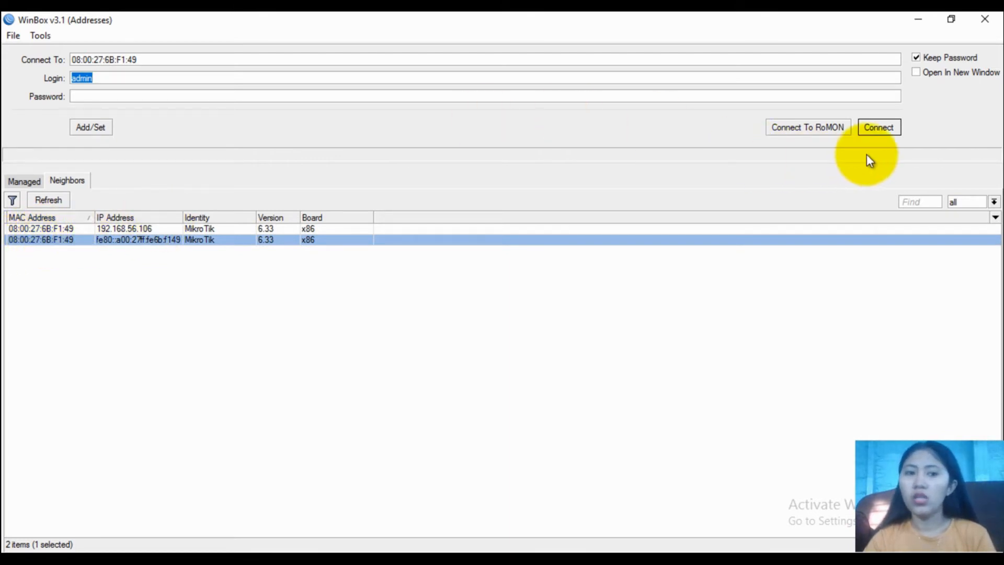
click(880, 127)
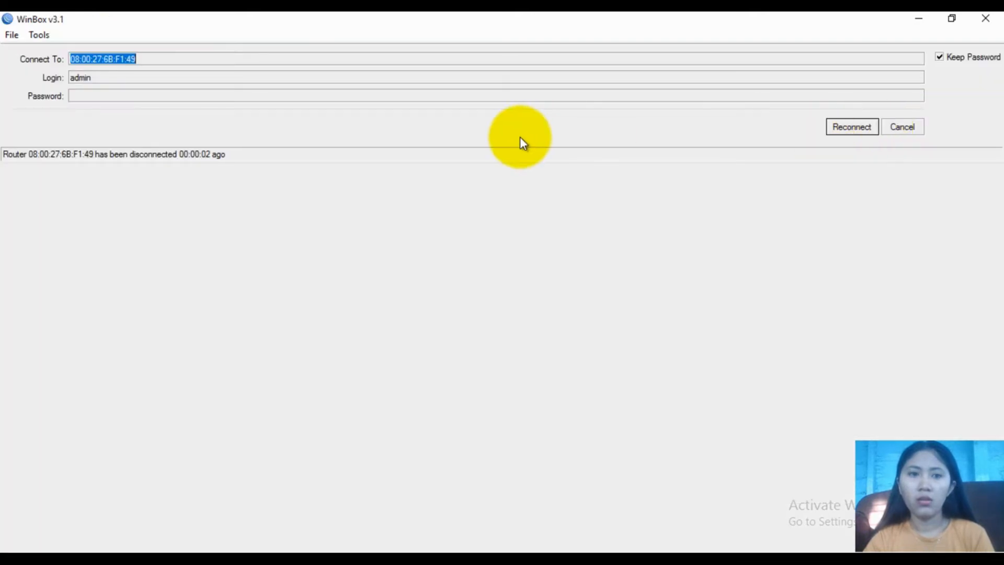
click(919, 129)
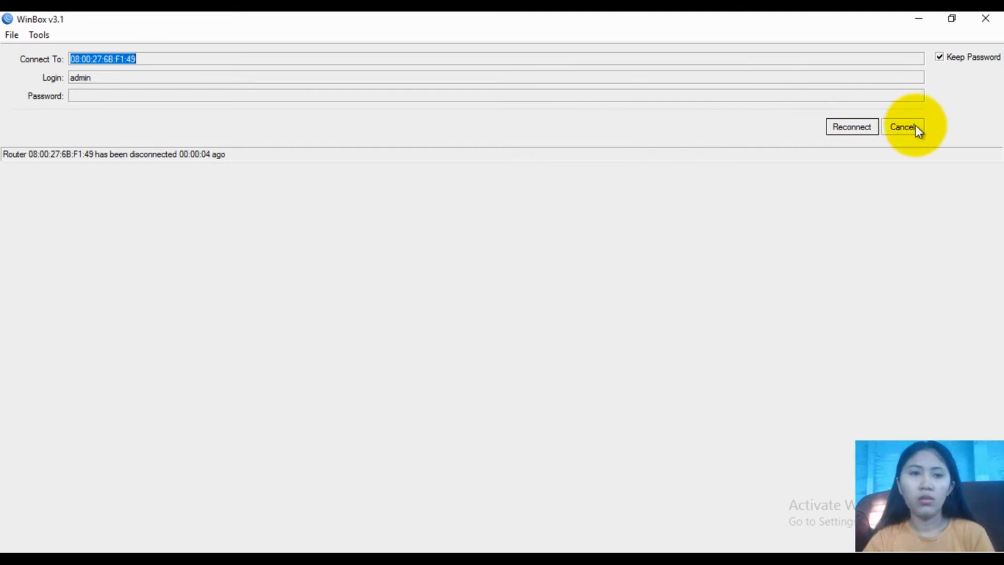
click(918, 129)
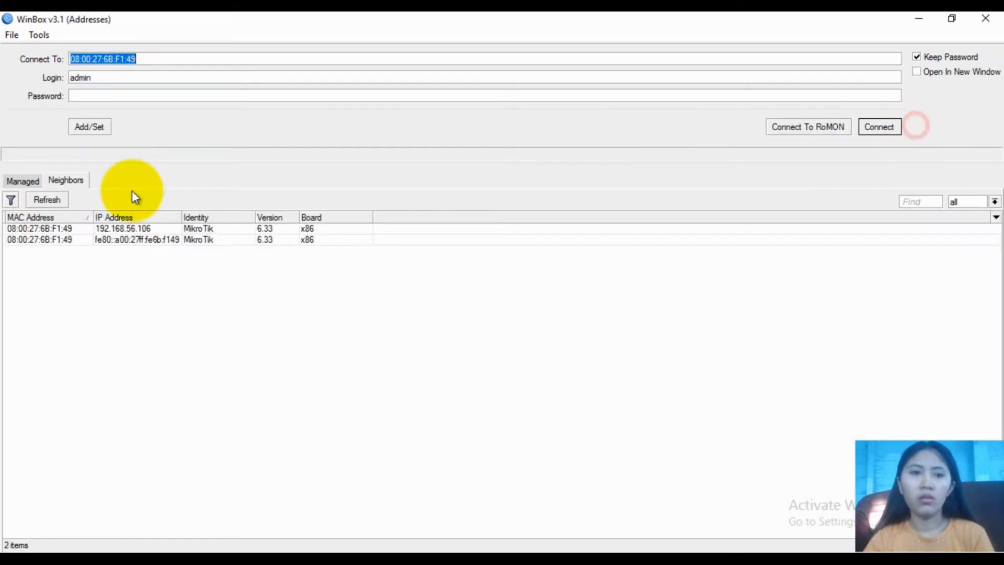
click(46, 241)
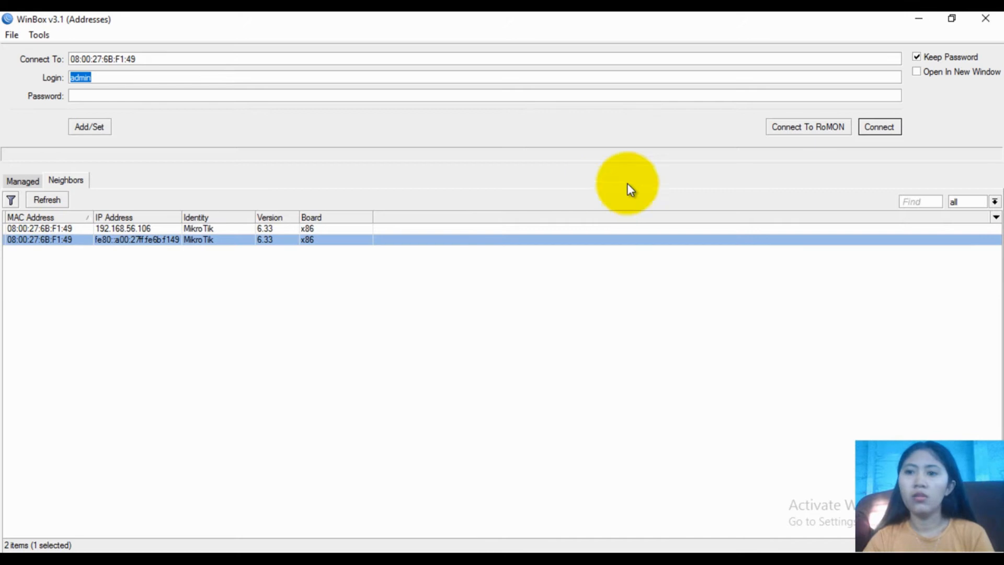
click(884, 129)
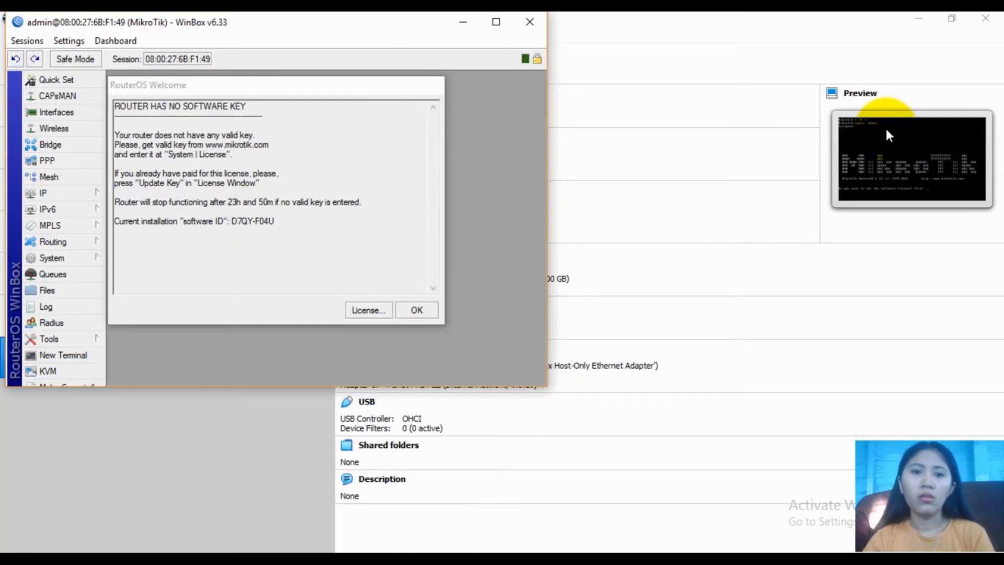
Maximize the WinBox session and rename ether1 to INTERNET
click(422, 312)
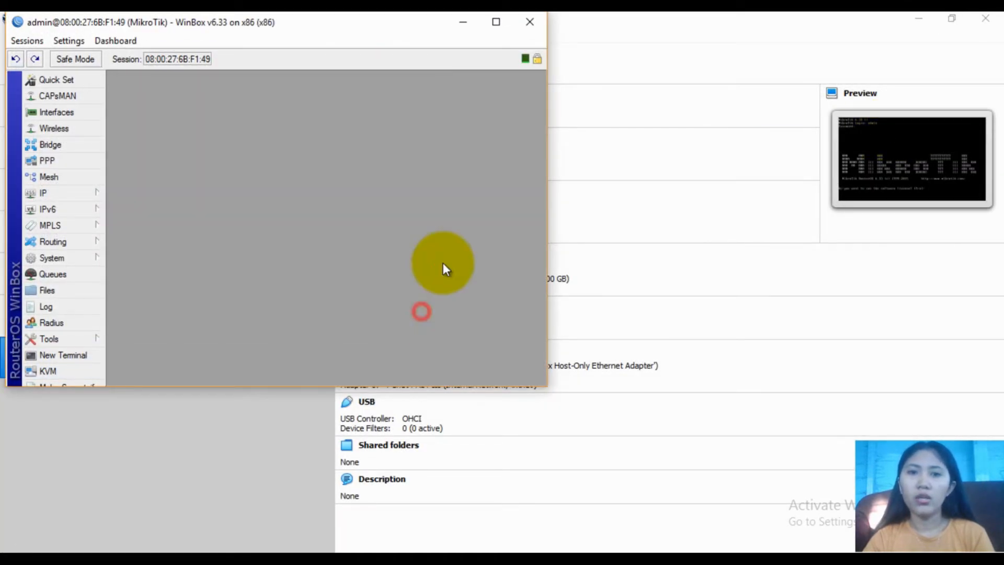
click(495, 22)
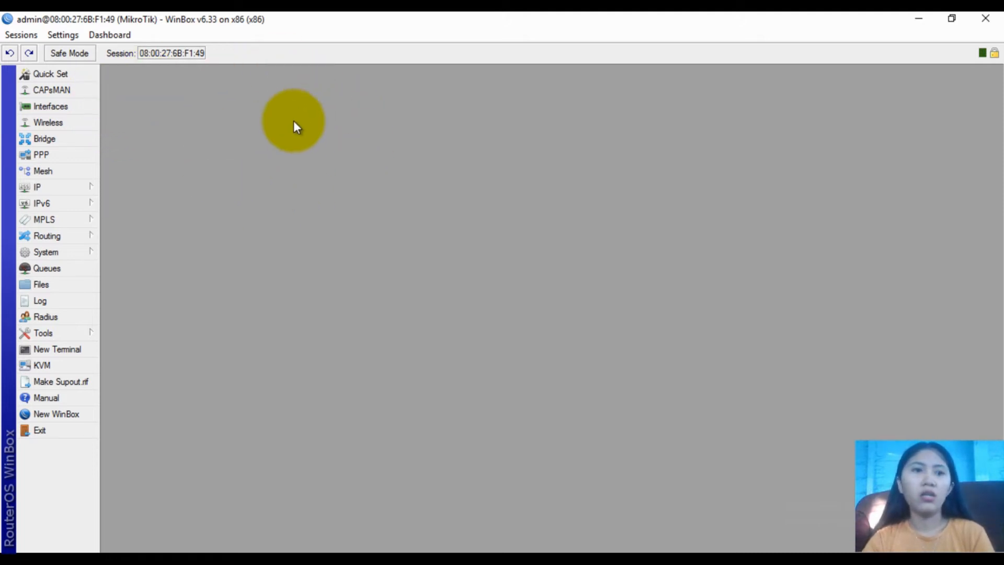
click(77, 111)
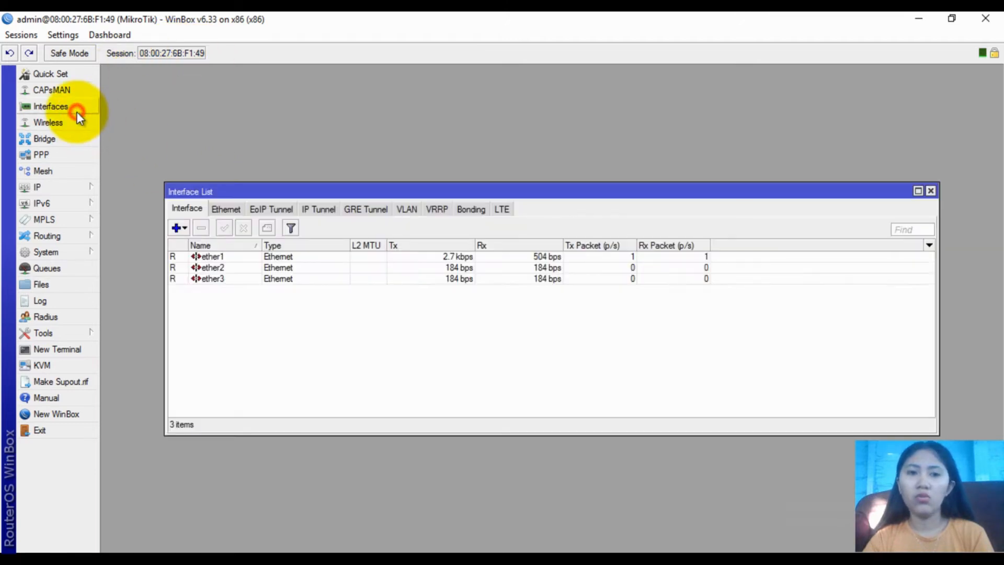
double_click(230, 258)
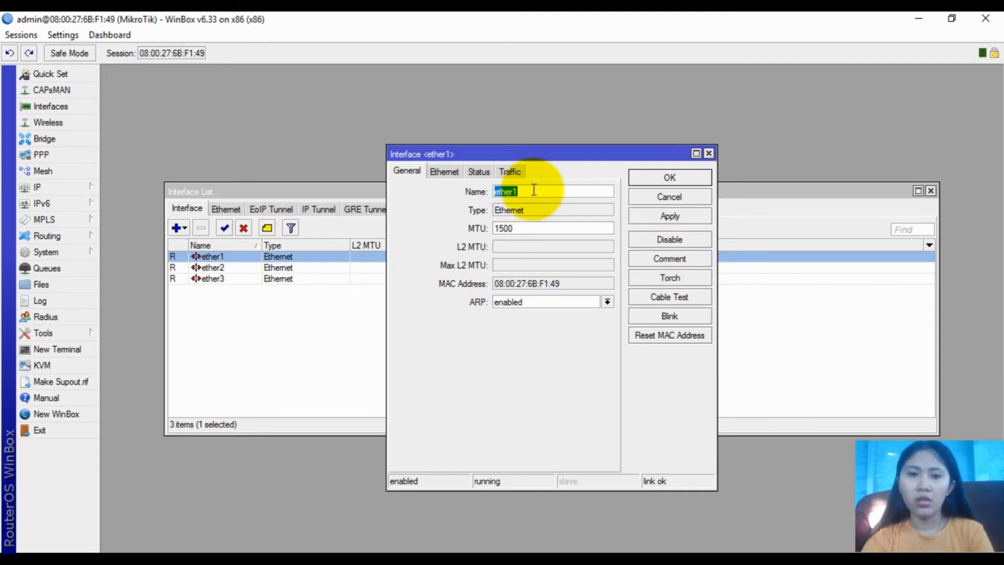
text(INTERNET)
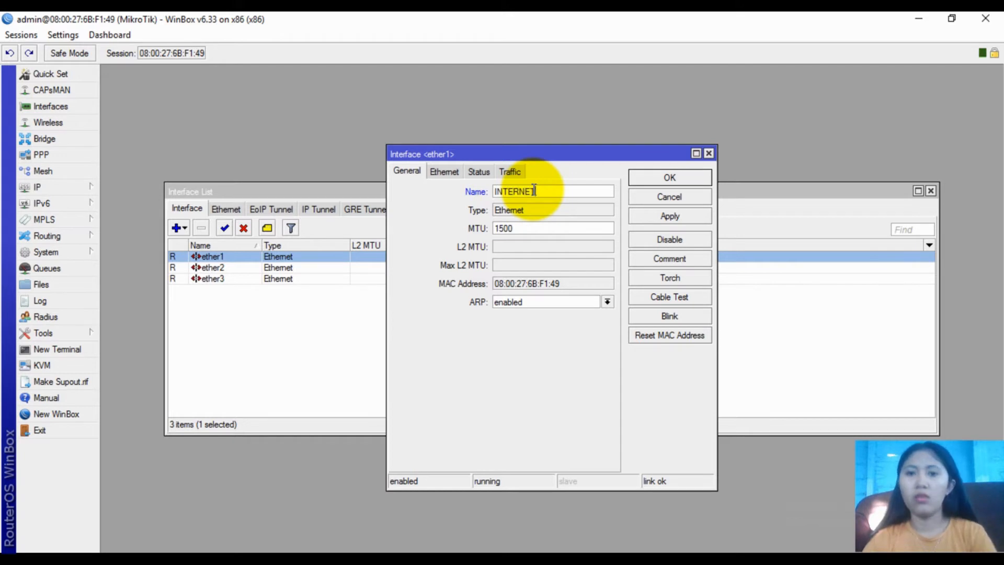
click(687, 179)
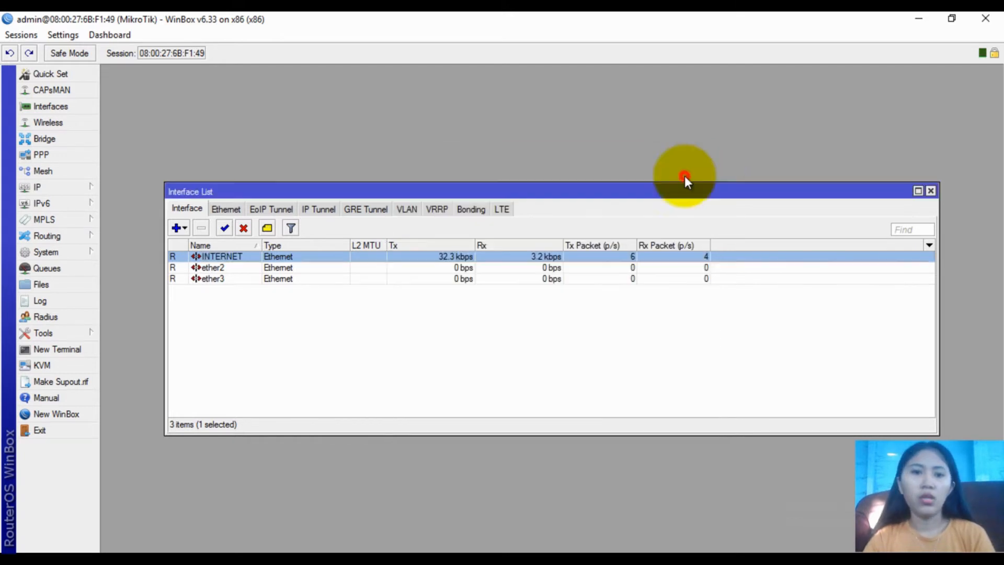
Rename ether2 to LAN and ether3 to HOTSPOT, then close the interface list
double_click(209, 267)
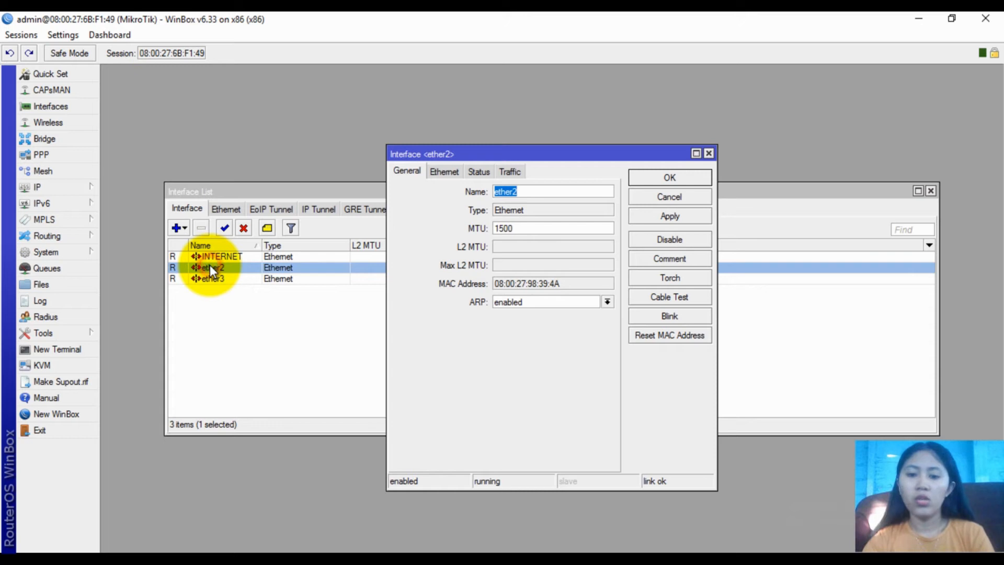
text(LAN)
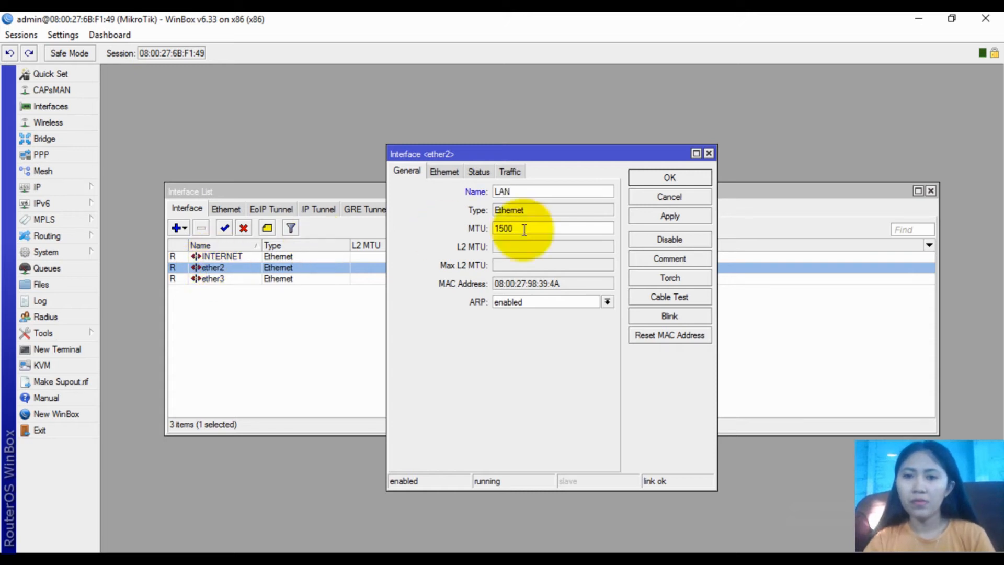
click(660, 178)
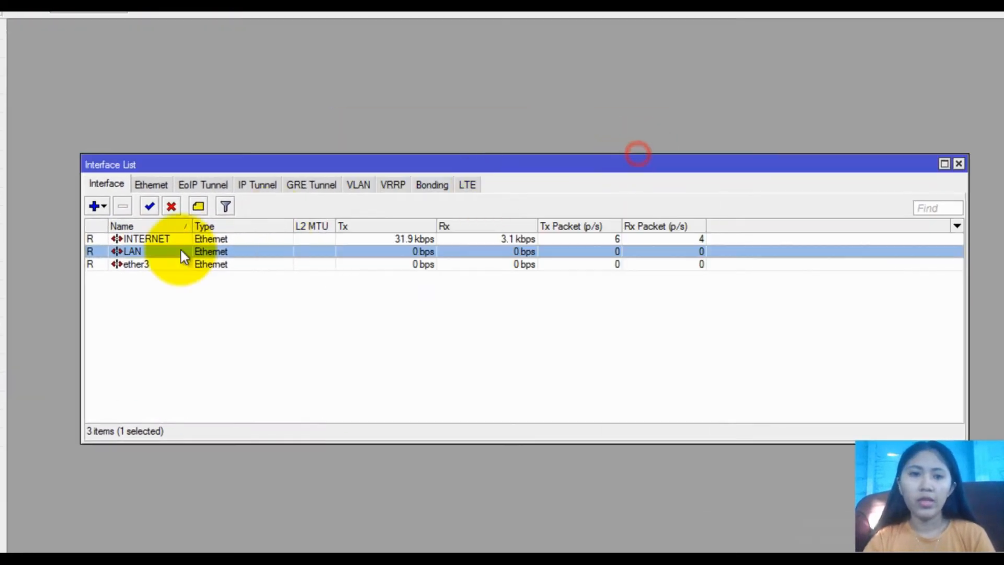
double_click(137, 265)
text(H)
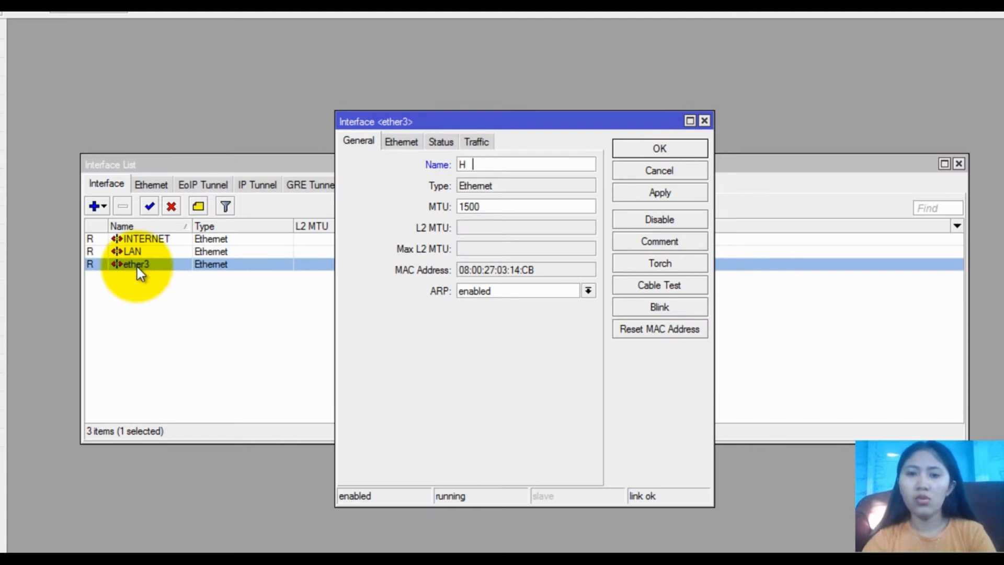
text(OTSPOT)
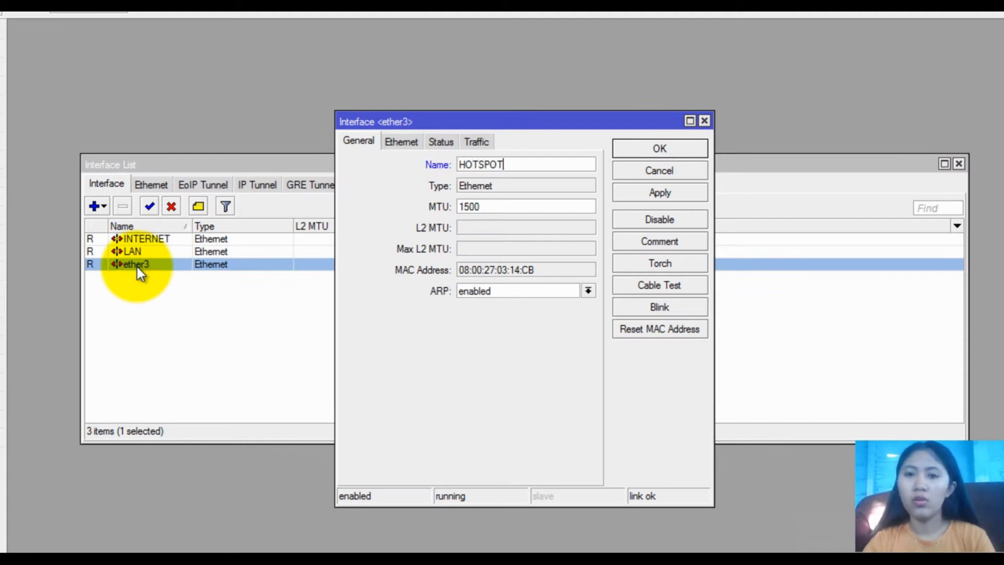
click(676, 148)
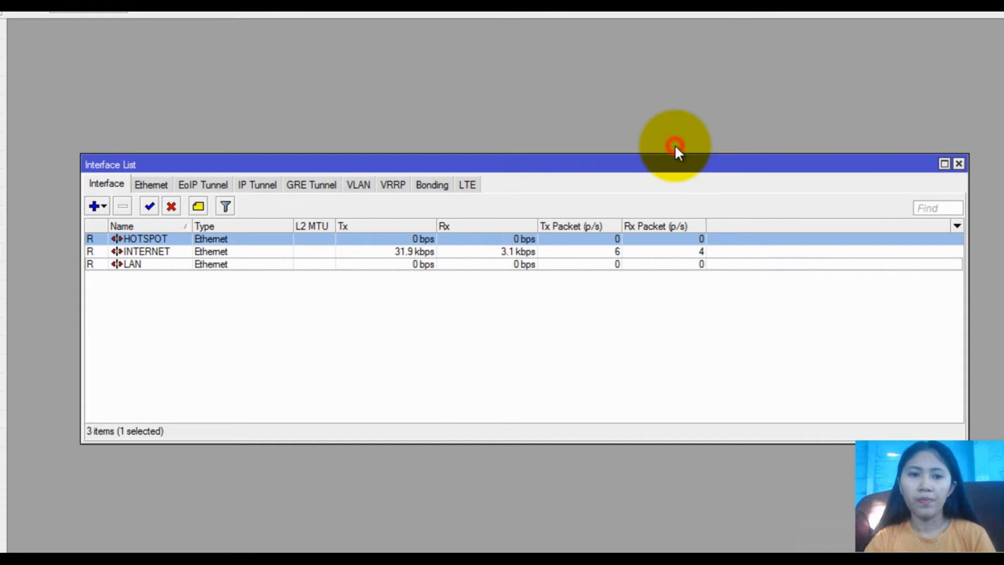
click(959, 163)
click(1, 160)
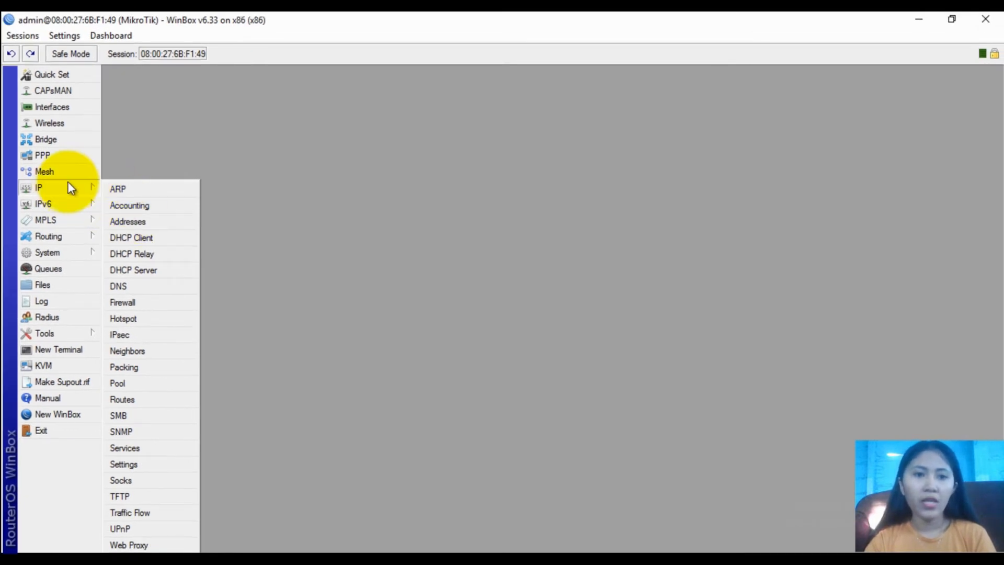
Open the IP address list, widen it, and remove the 192.168.56.106/24 address on INTERNET
click(137, 221)
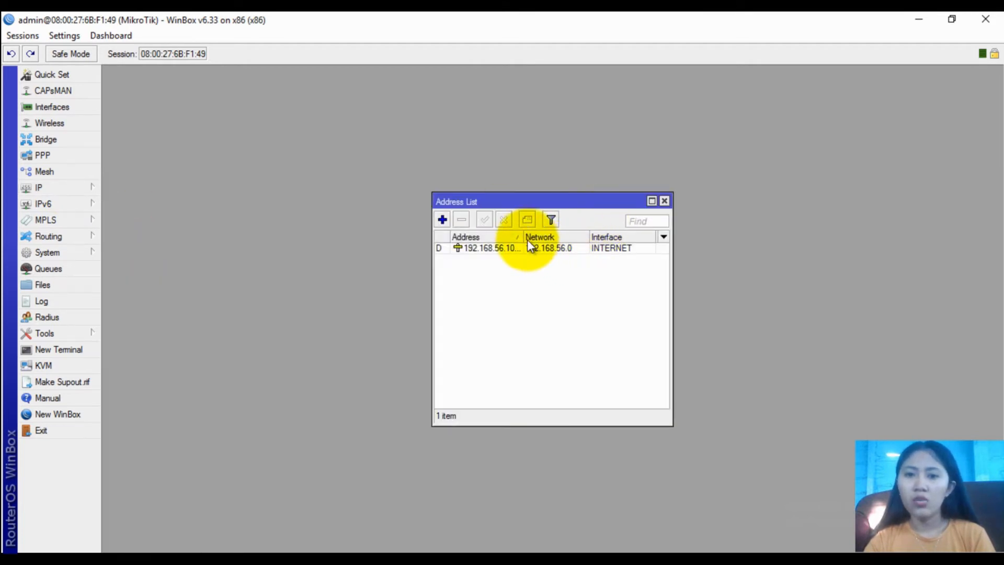
drag(523, 237, 539, 237)
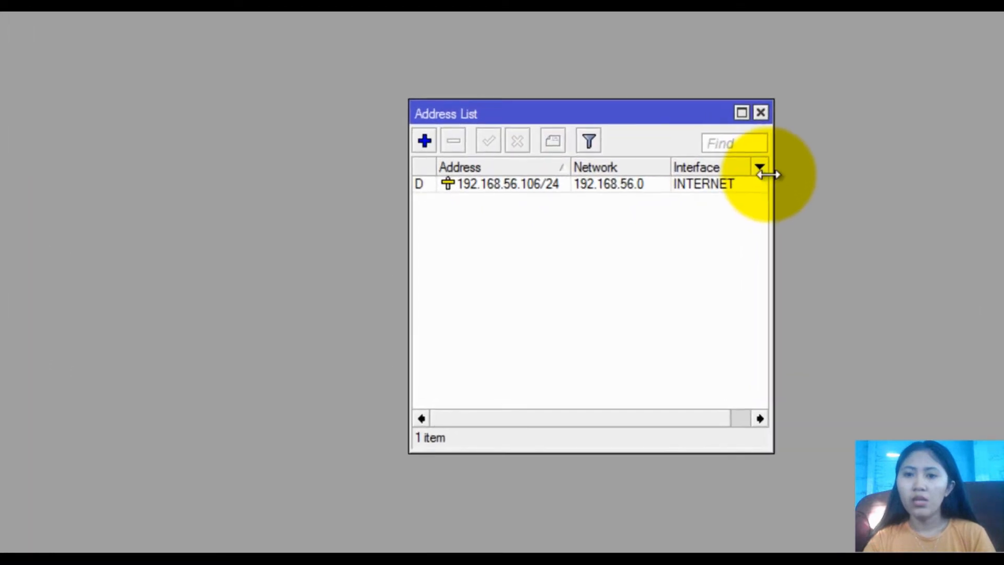
drag(774, 184, 865, 176)
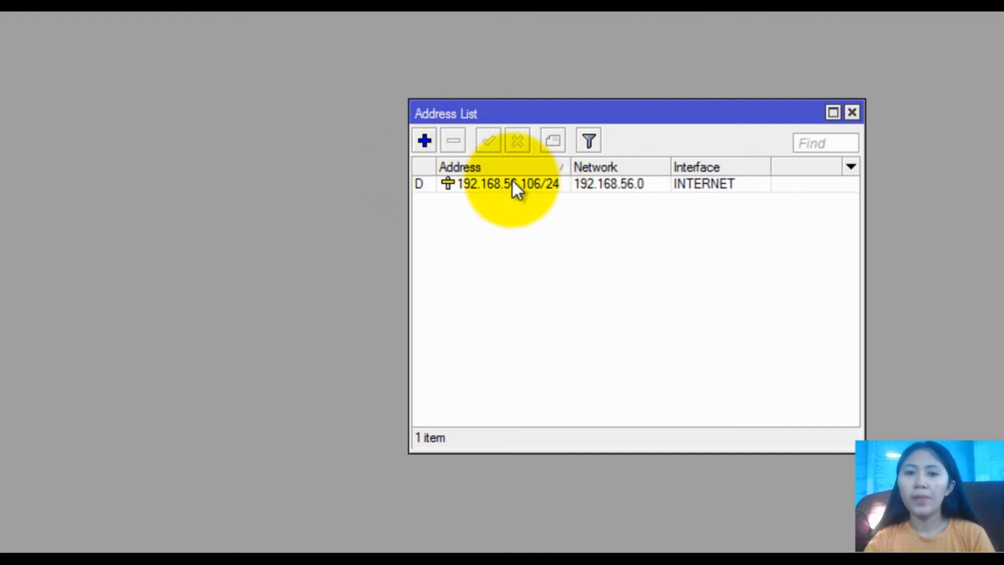
click(490, 183)
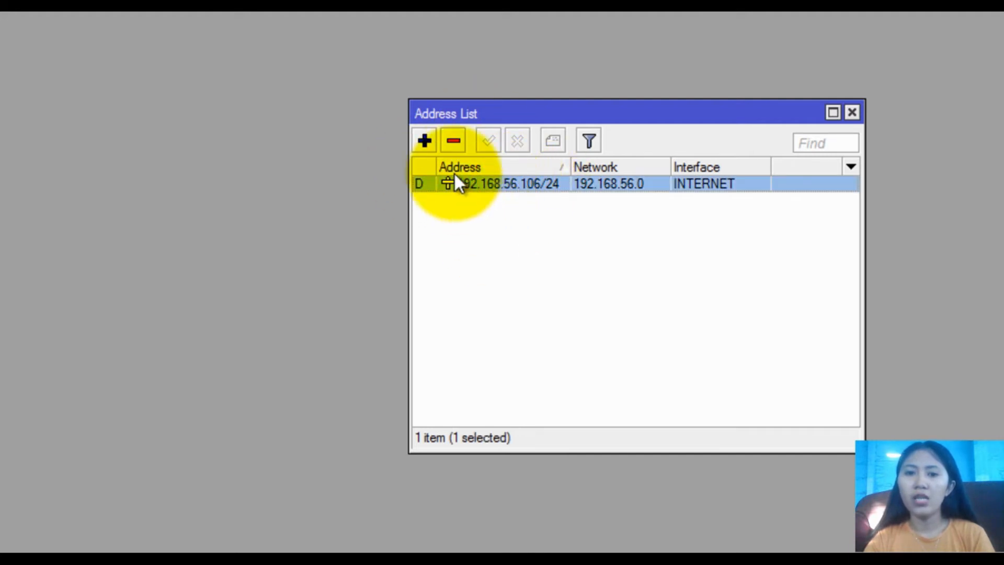
click(455, 143)
Add the address 192.168.137.2/24 on the INTERNET interface
click(423, 138)
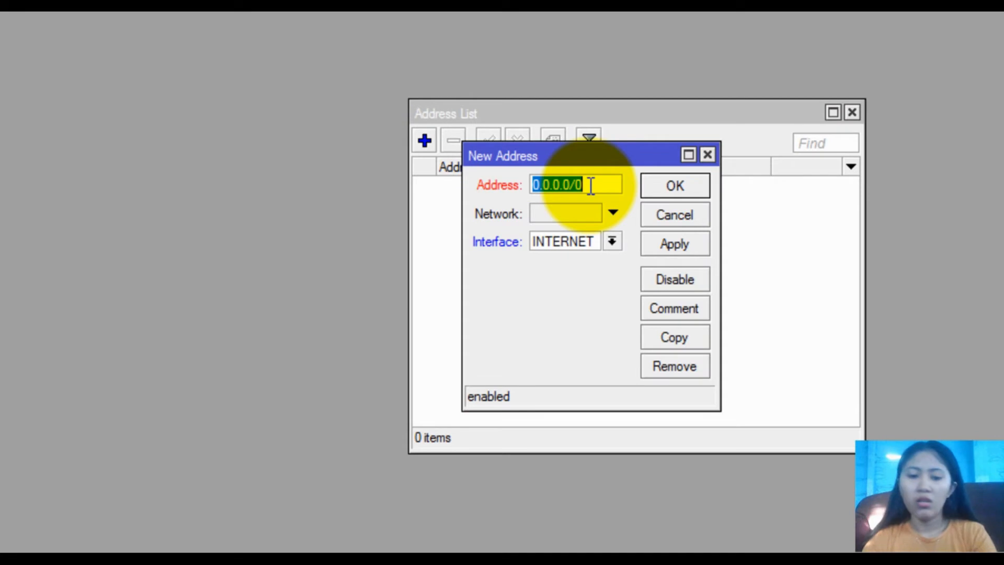
text(192.168.13)
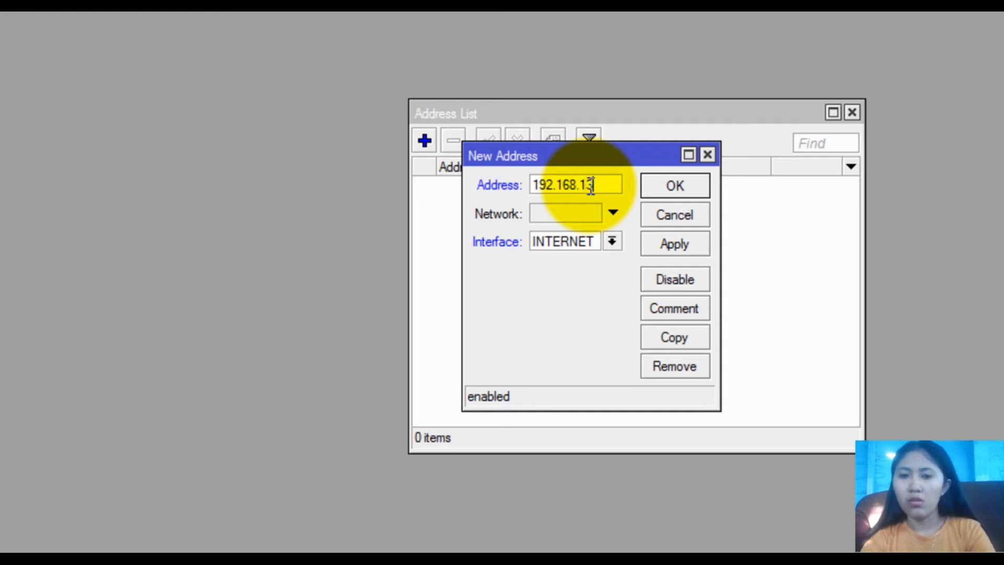
text(.2)
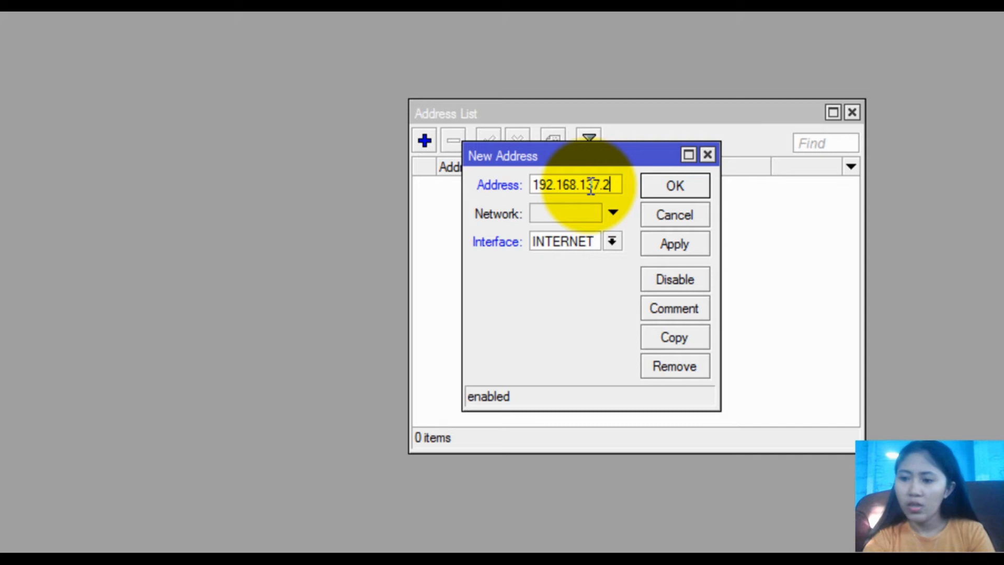
text(/)
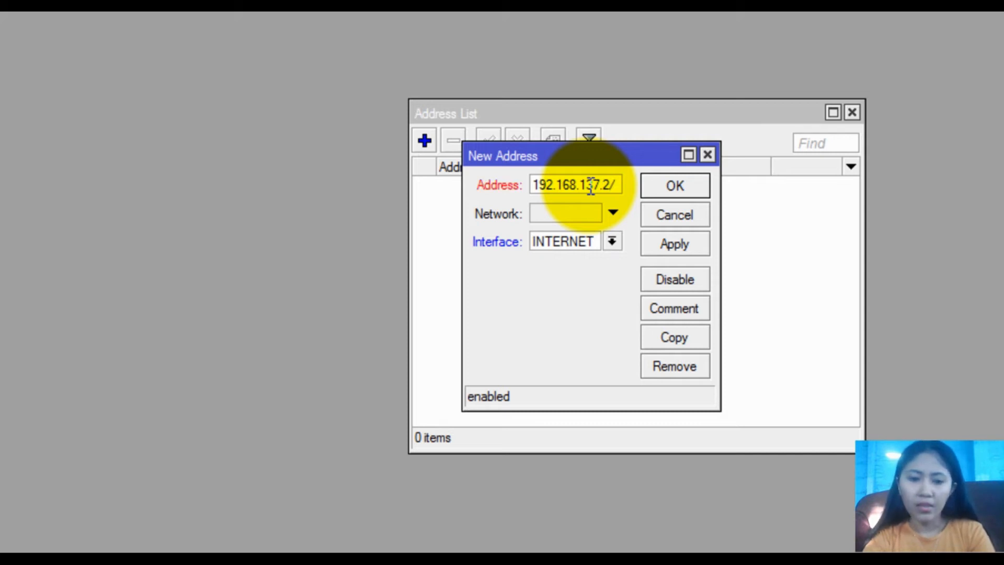
text(24)
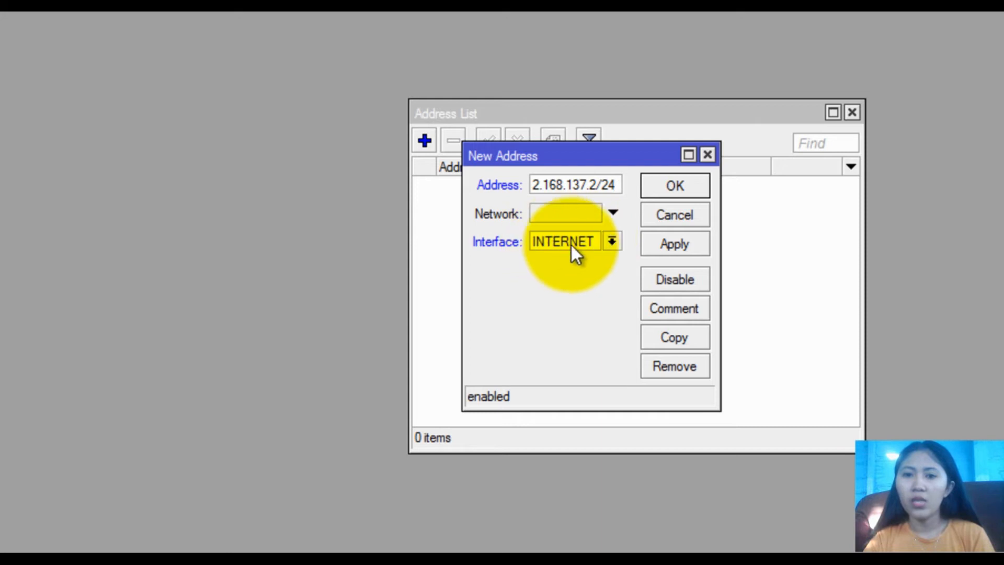
click(672, 245)
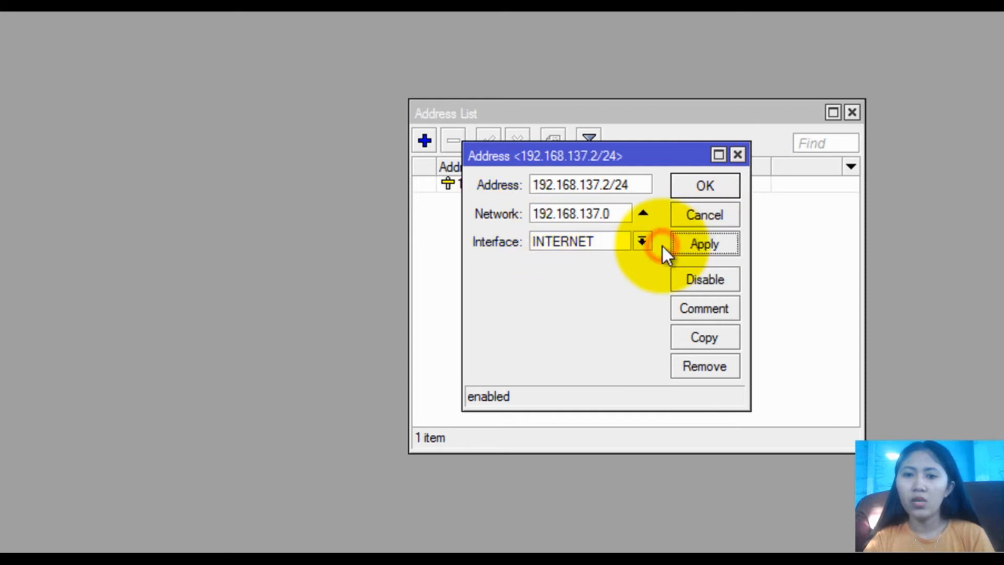
click(701, 189)
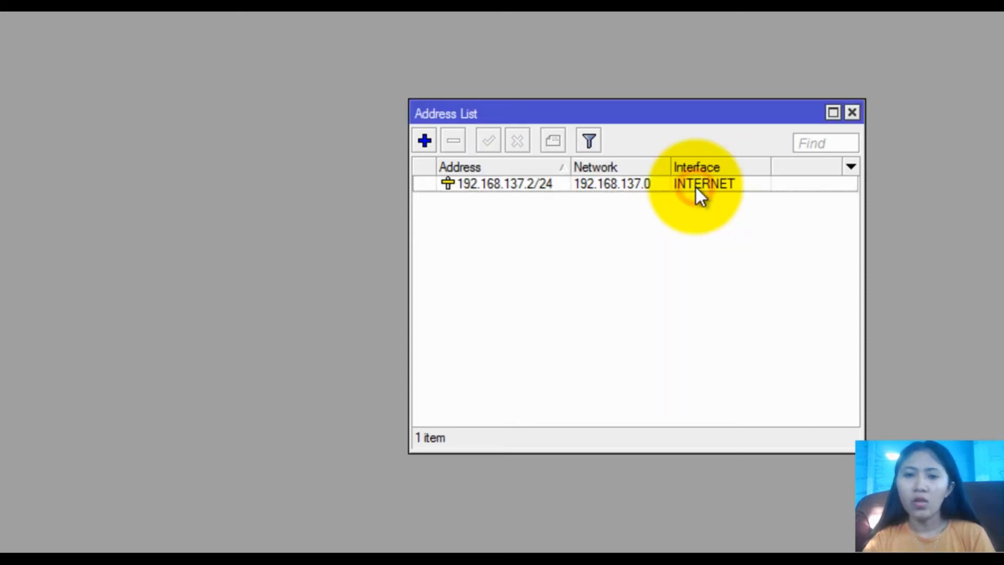
Add the address 192.168.10.1/26 on the LAN interface
click(424, 140)
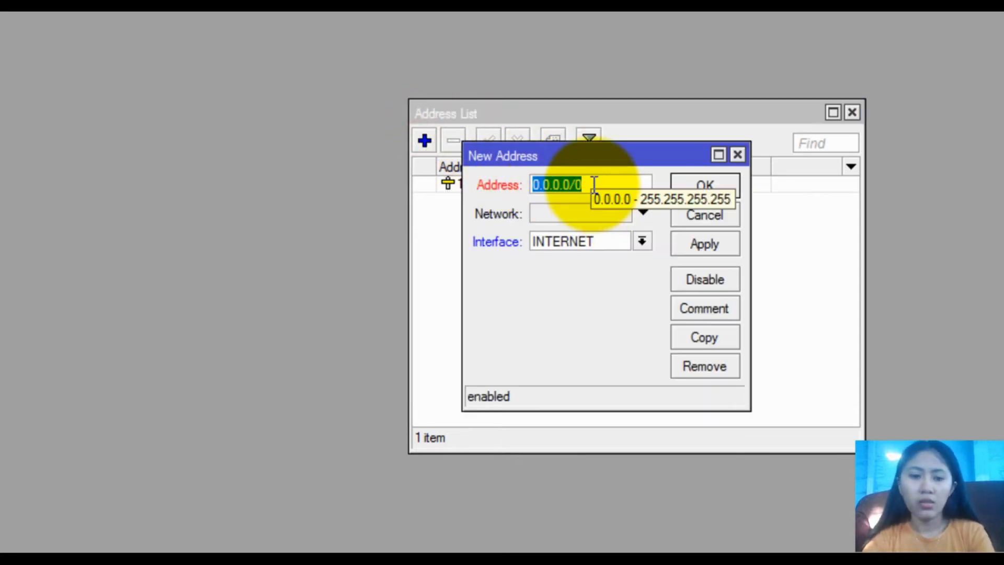
text(192.168)
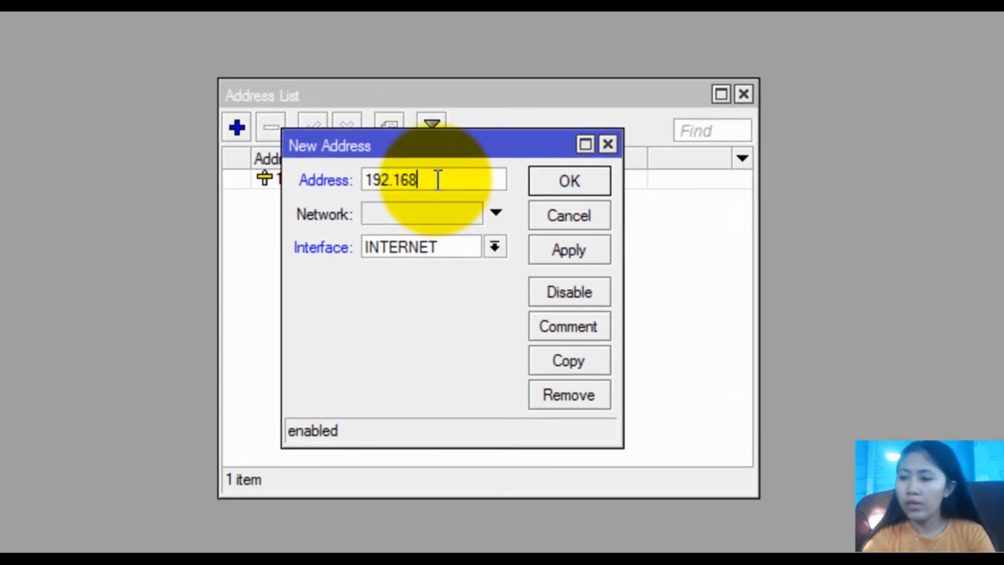
text(.10)
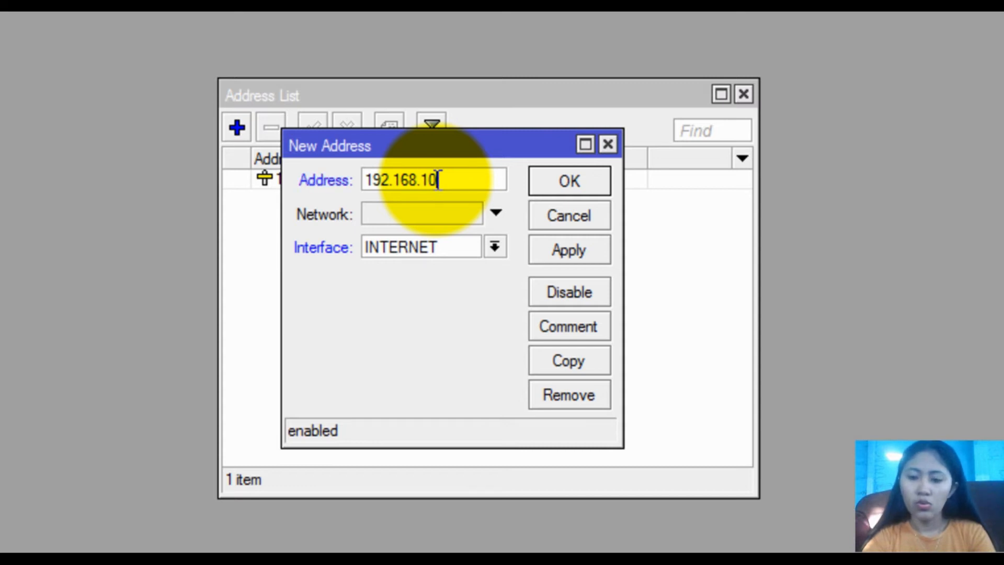
text(.1/)
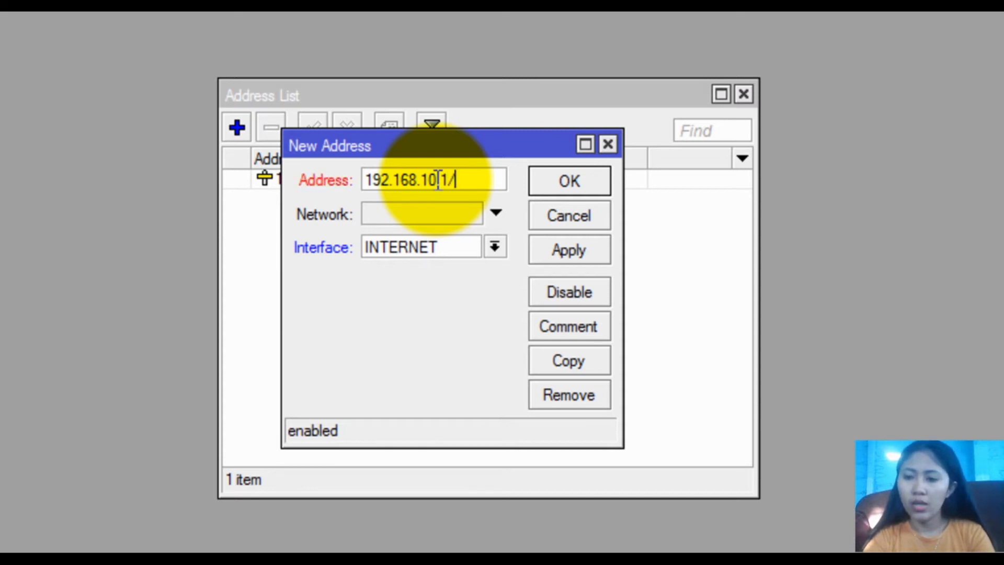
text(26)
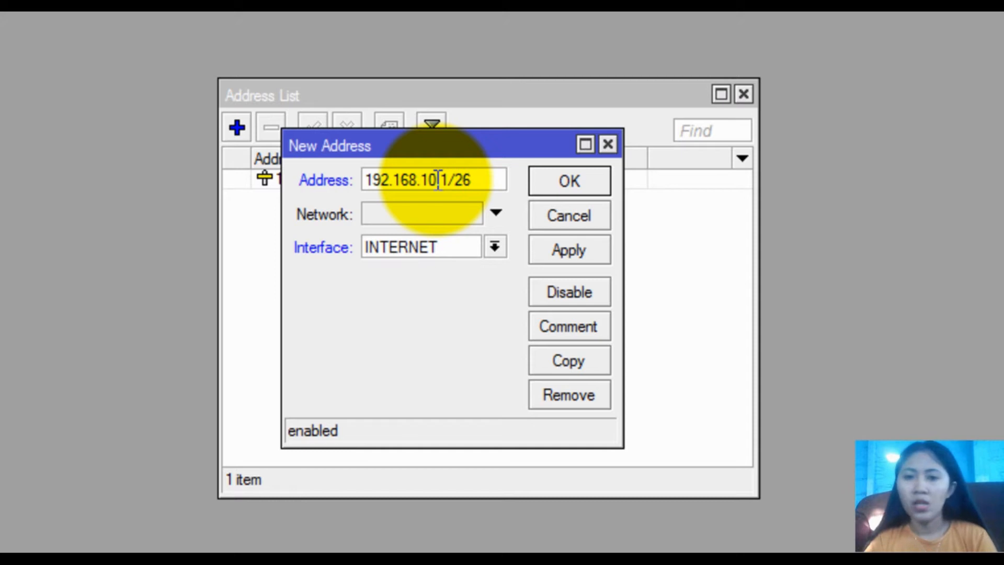
text(.)
click(466, 251)
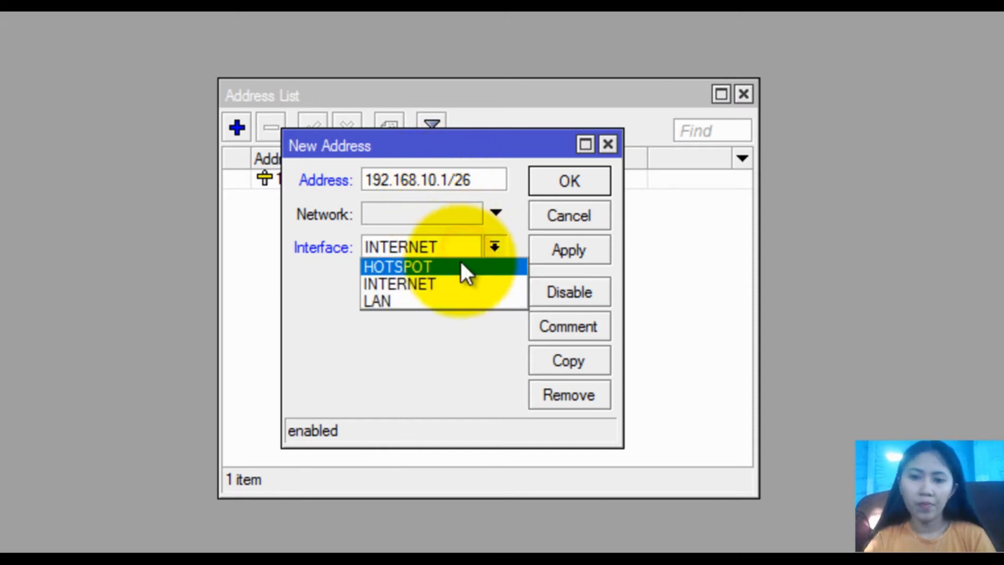
click(426, 299)
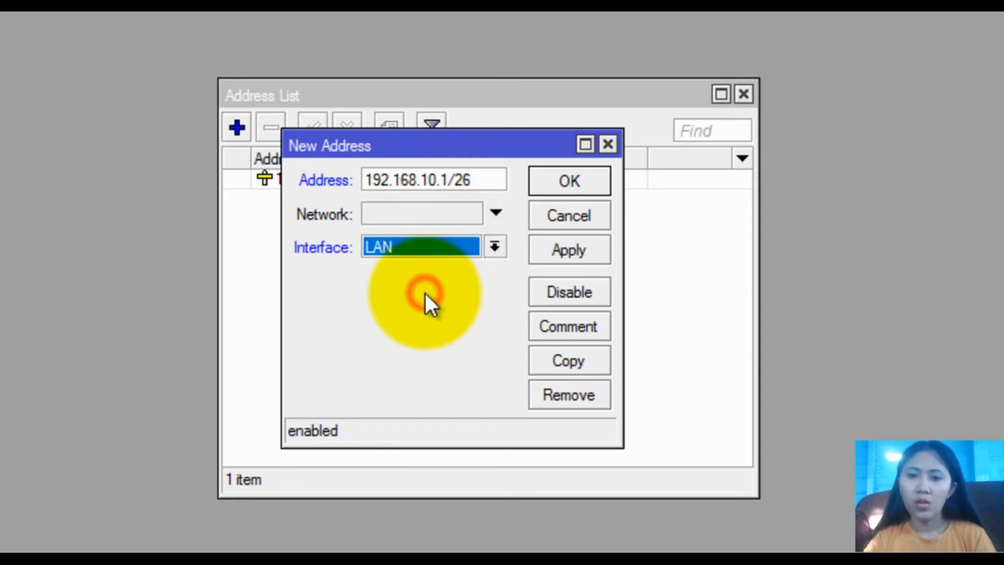
click(570, 250)
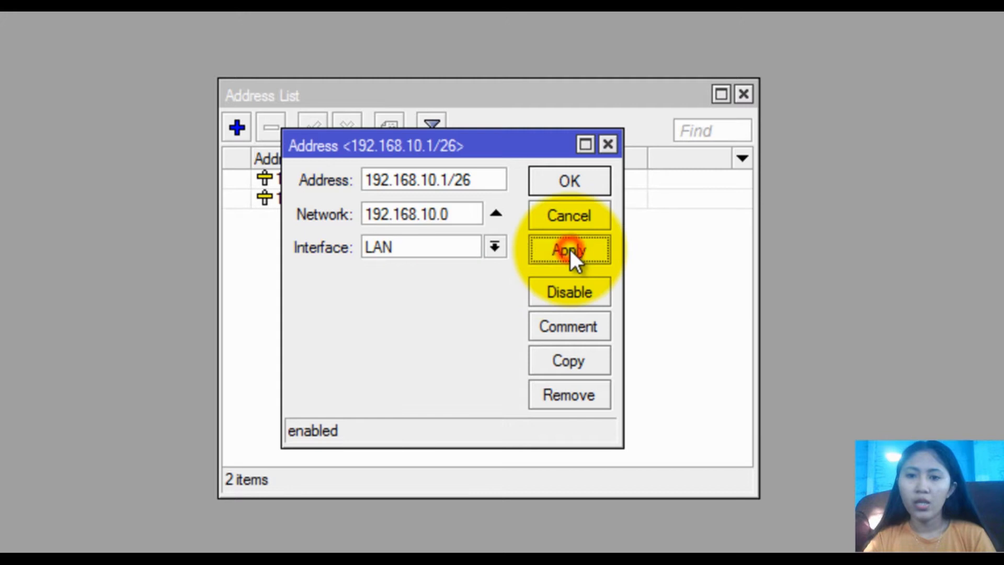
click(571, 180)
Add 192.168.100.1/26 on the HOTSPOT interface and close the Address List
click(237, 128)
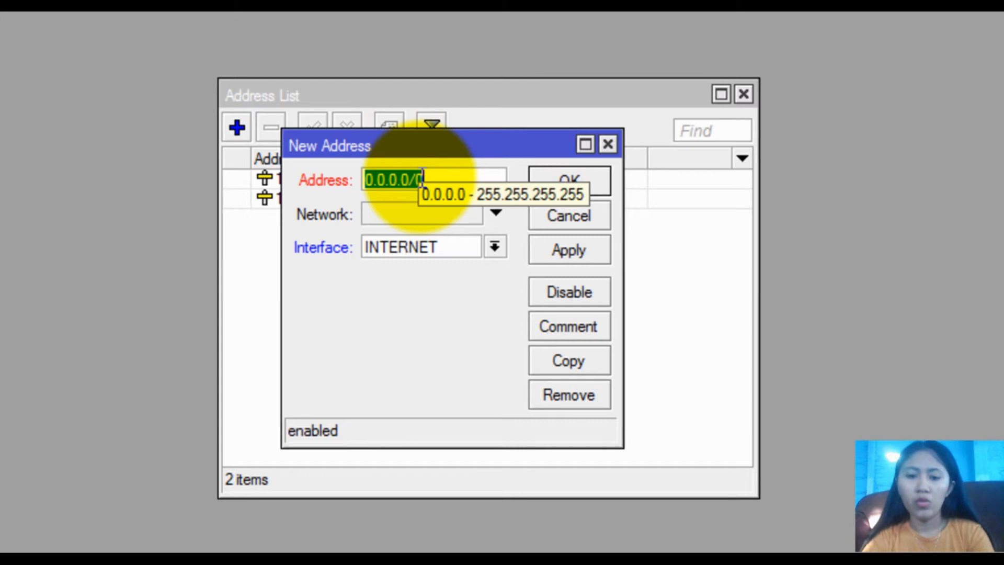
text(19)
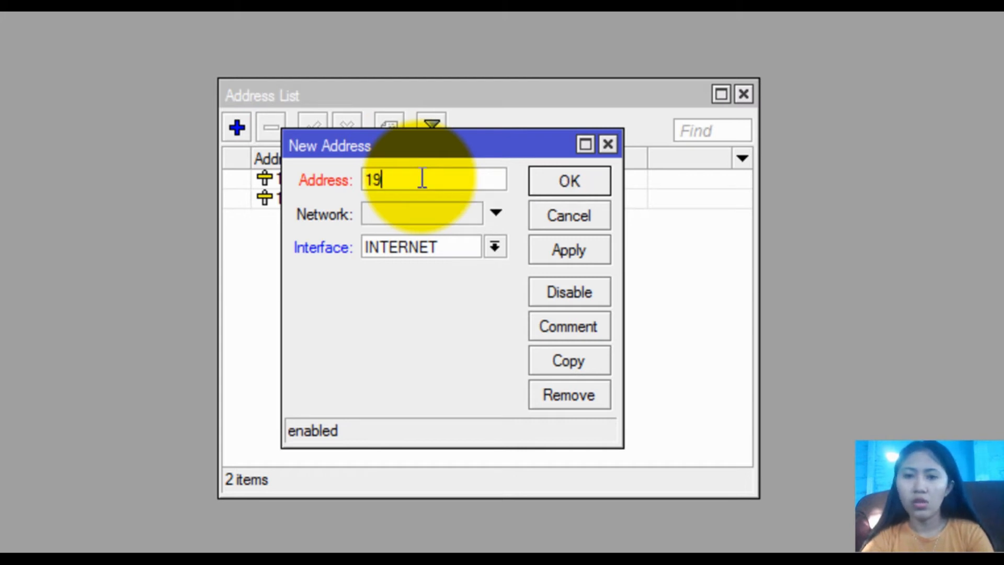
text(2.168.100.)
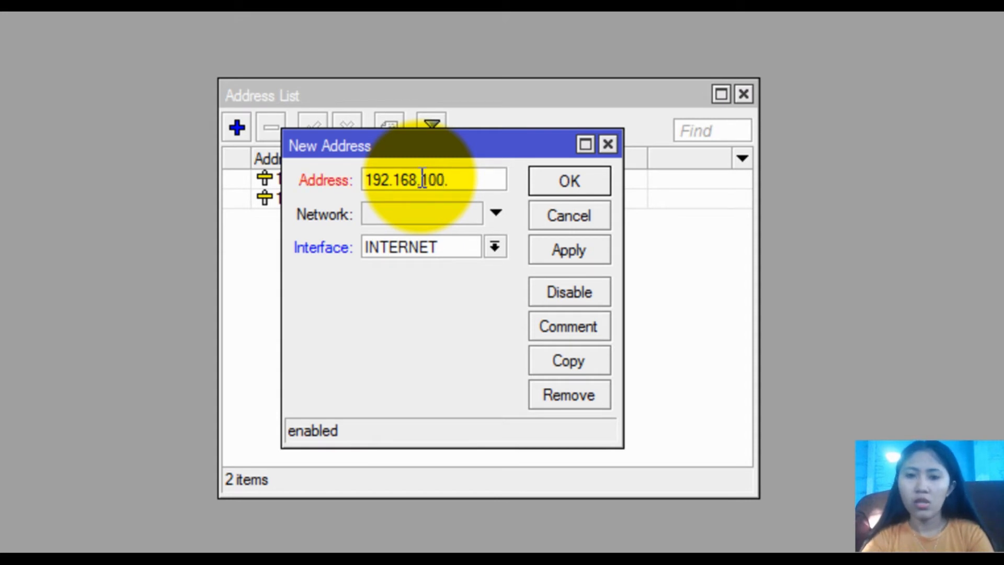
text(1/26)
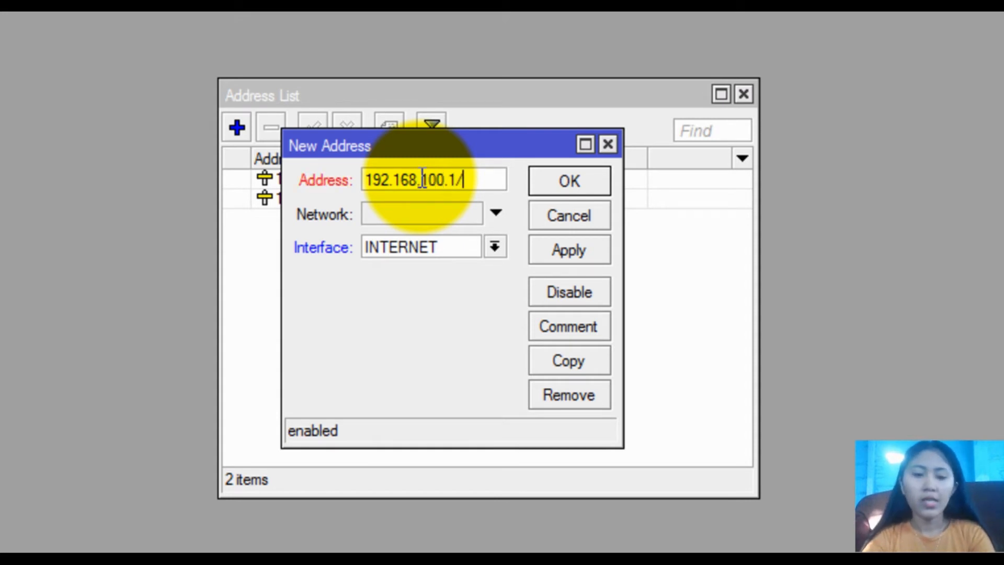
click(454, 247)
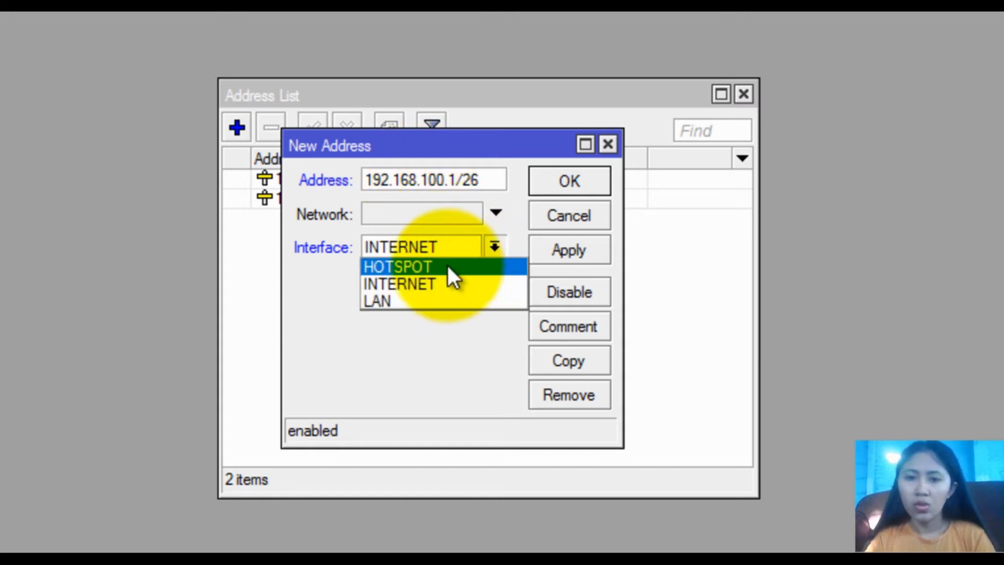
click(447, 267)
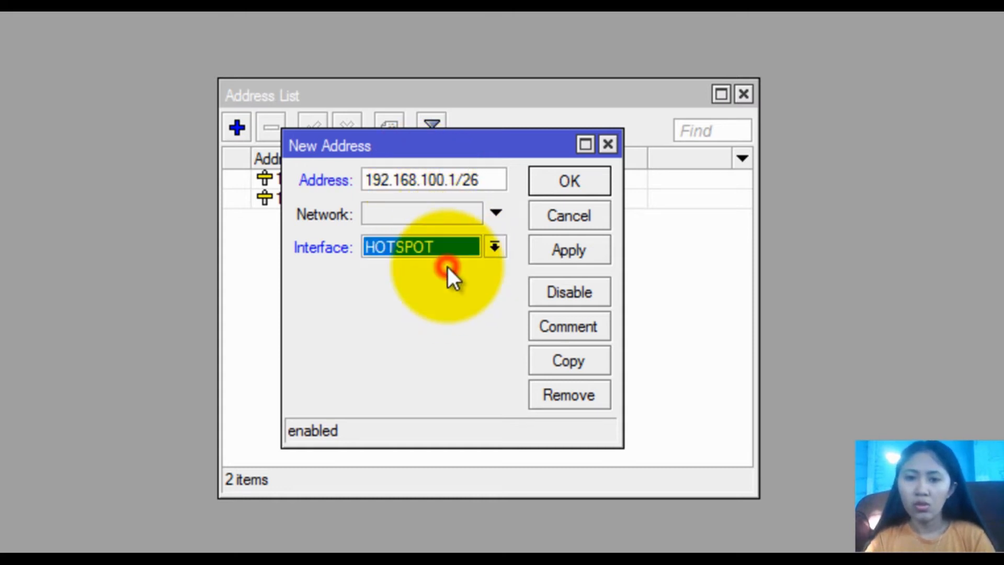
click(555, 242)
click(569, 175)
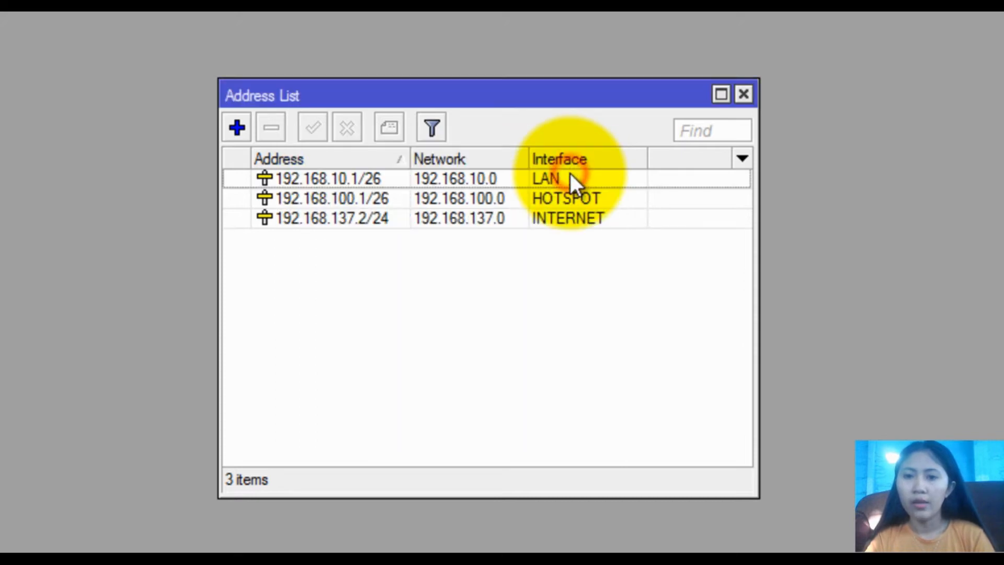
click(743, 95)
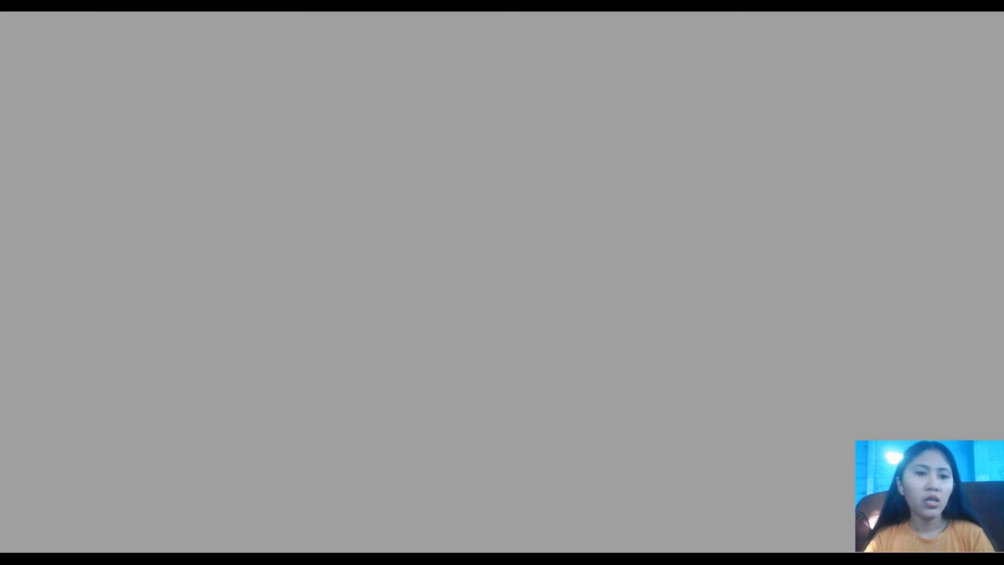
In IP > DNS, set server 8.8.8.8, tick Allow Remote Requests, and apply
click(72, 186)
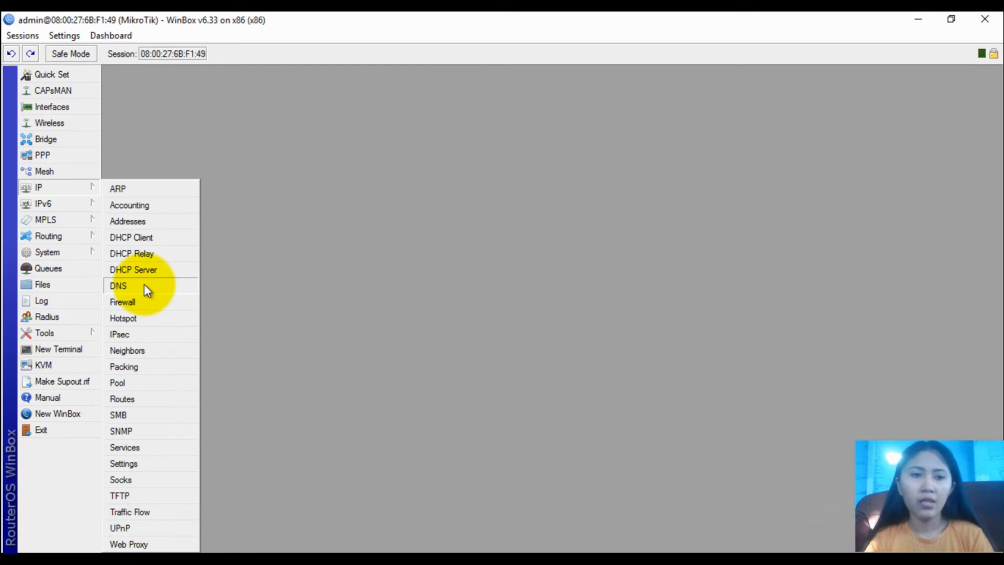
click(69, 184)
click(69, 184)
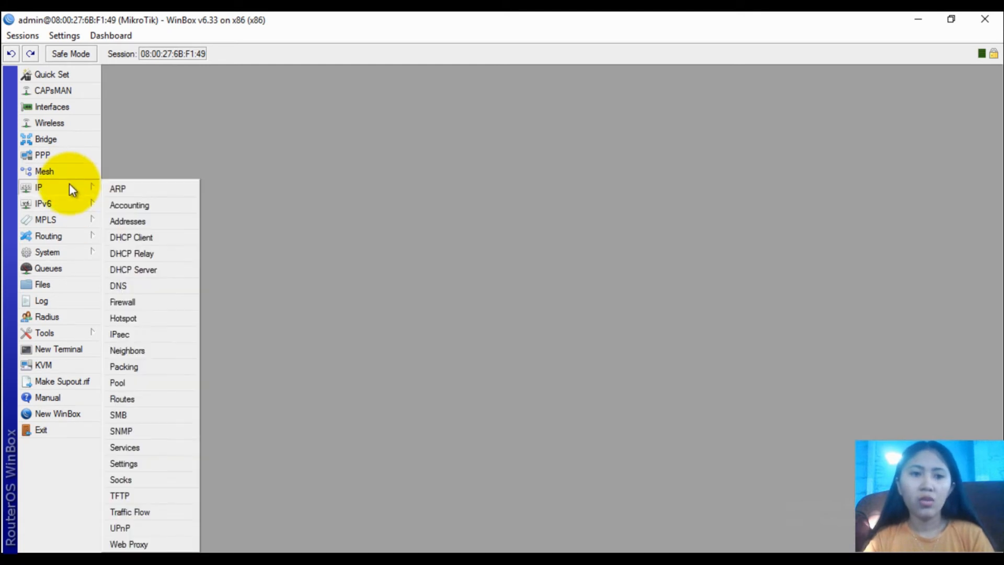
click(94, 277)
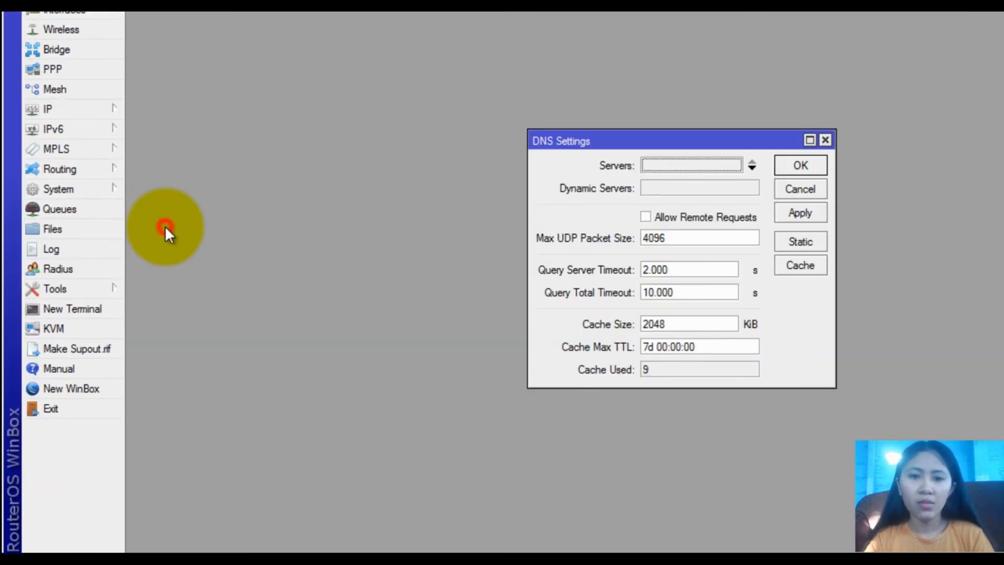
click(654, 162)
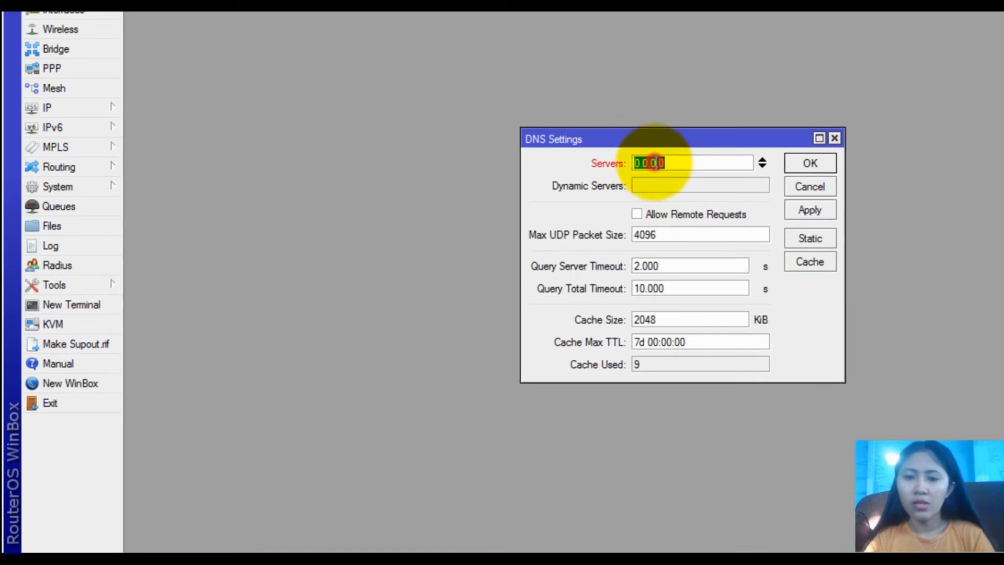
text(8.8.8)
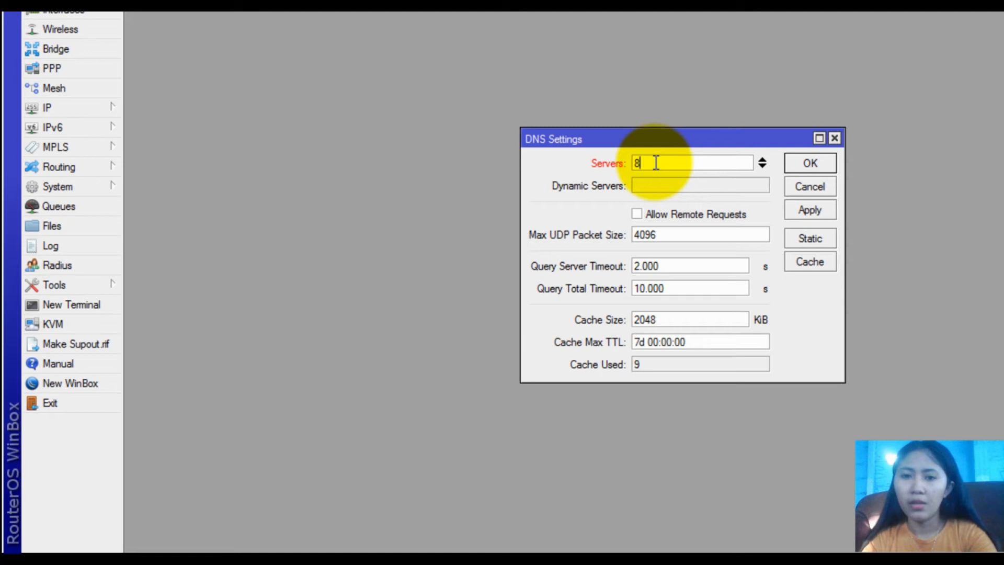
text(.8)
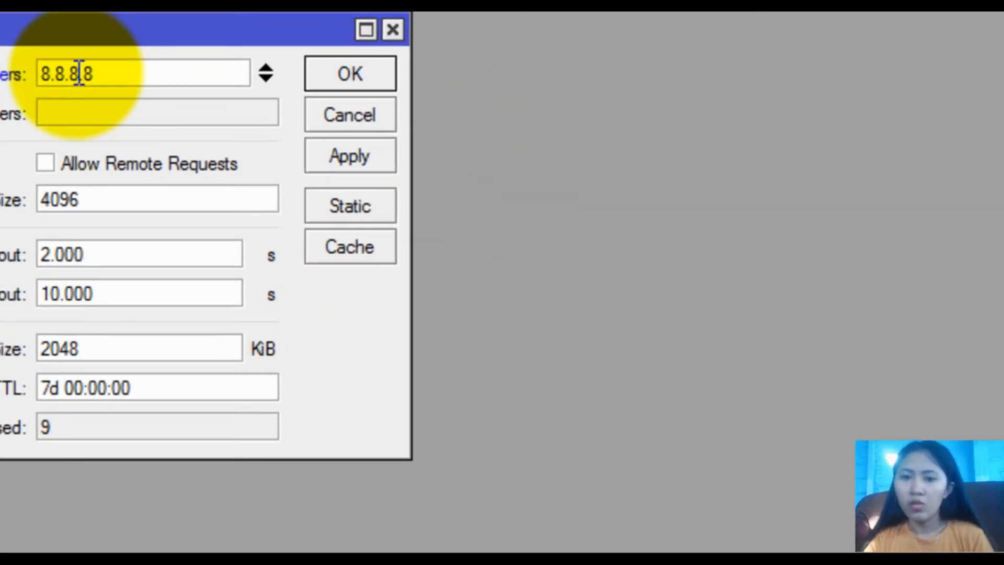
click(110, 164)
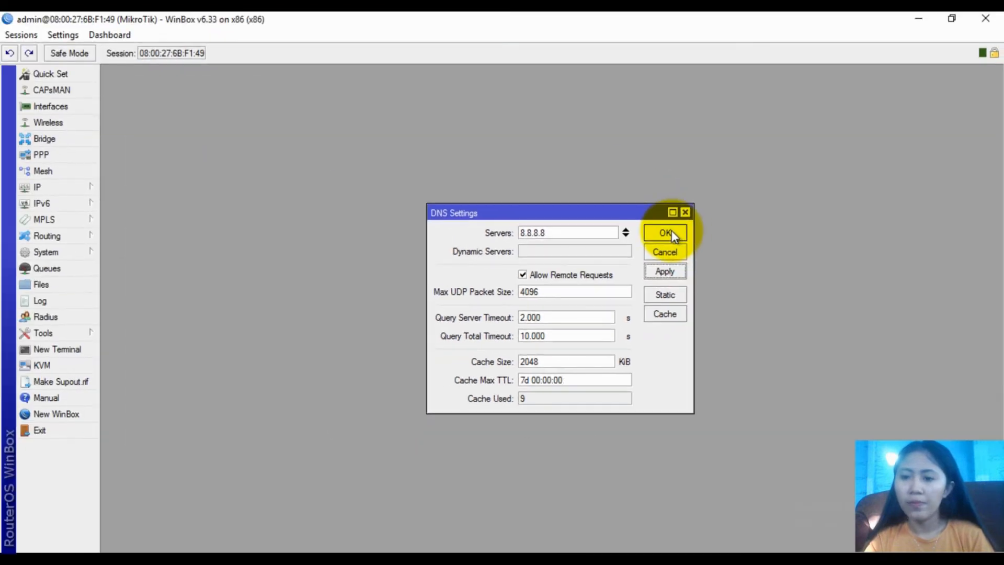
click(350, 73)
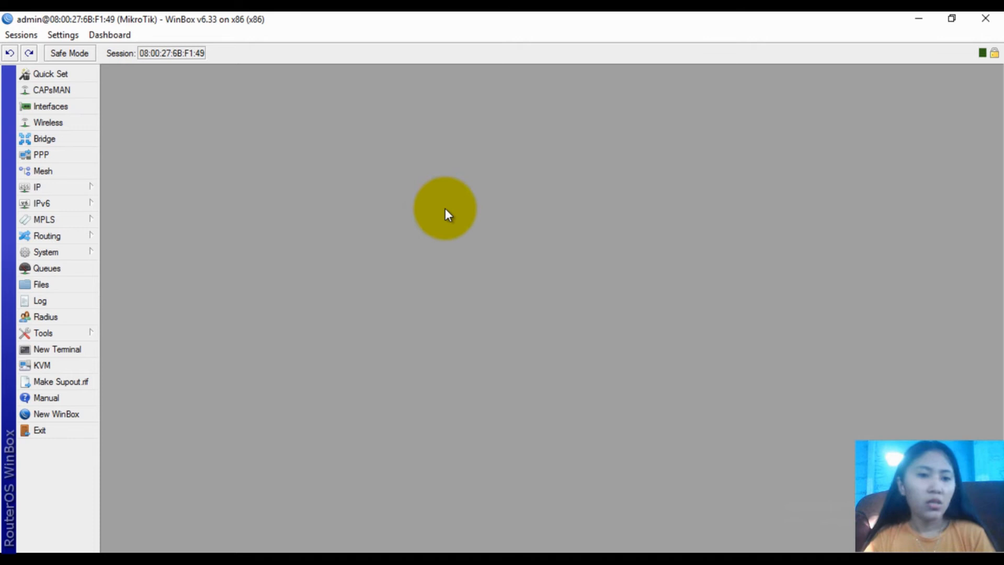
click(92, 188)
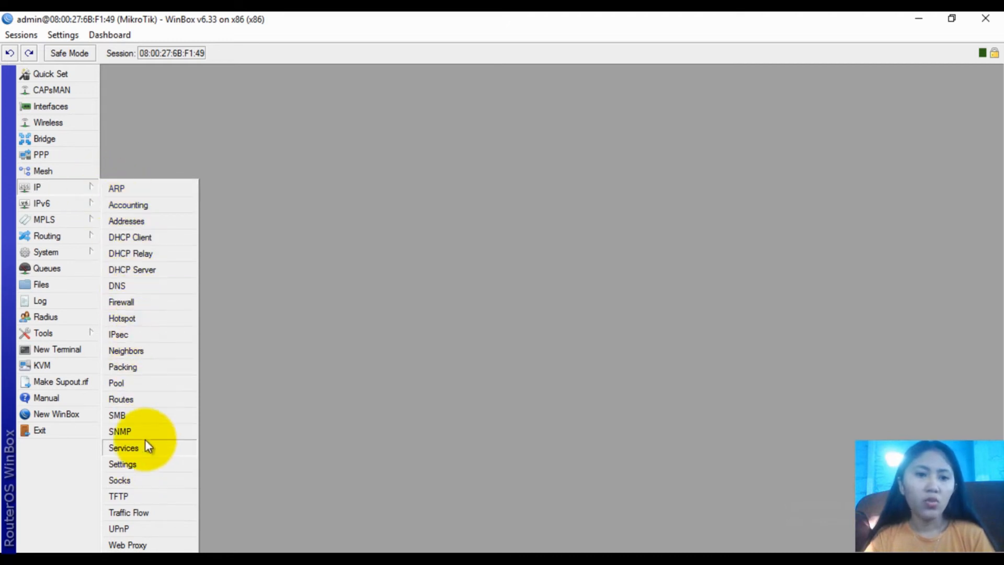
Start a new 0.0.0.0/0 route from IP > Routes, then switch to Windows
click(145, 401)
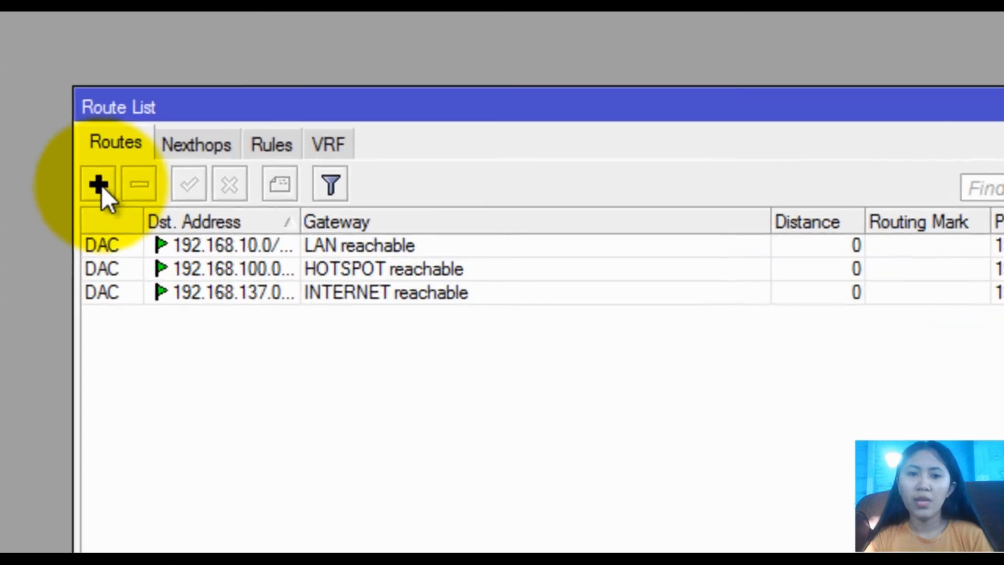
click(309, 228)
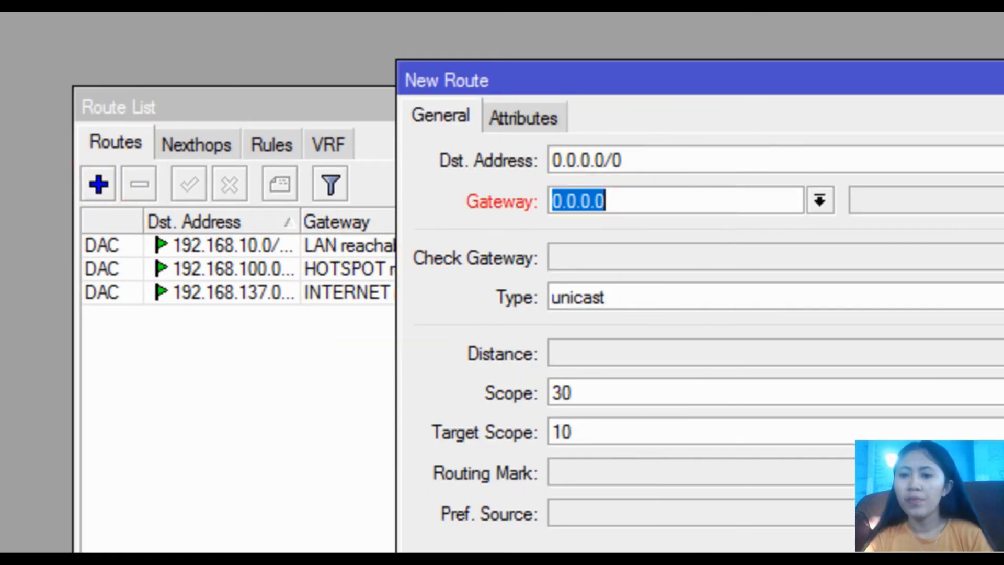
click(605, 200)
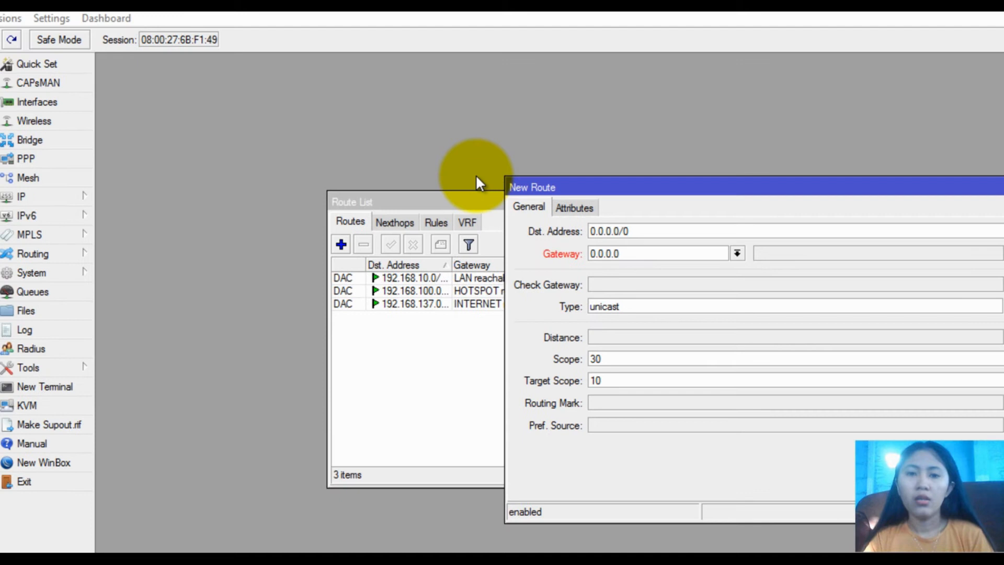
key(alt+Tab)
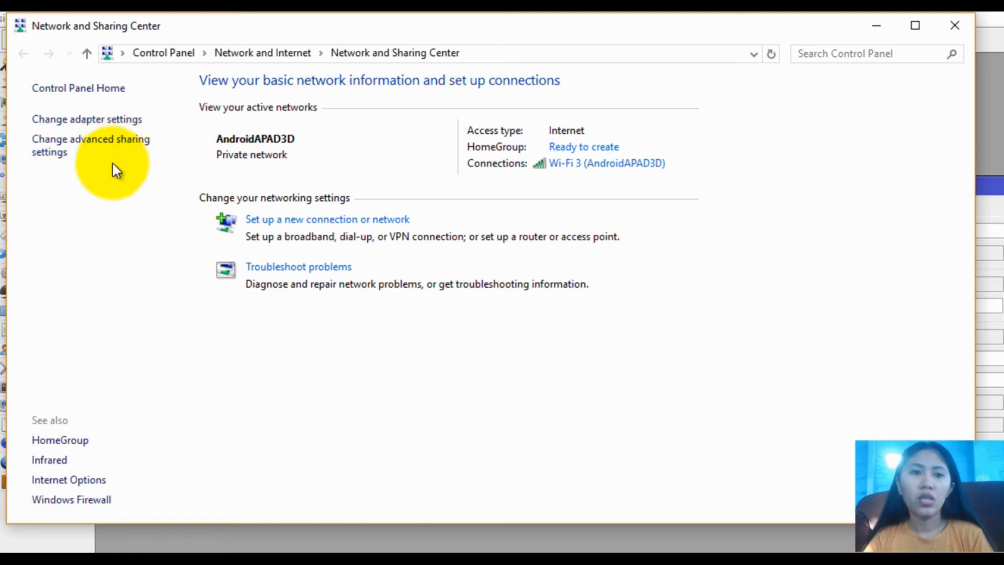
Read the VirtualBox Host-Only adapter's IPv4 details (192.168.137.1, mask 255.255.255.0), then close them
click(114, 122)
click(388, 148)
right_click(387, 147)
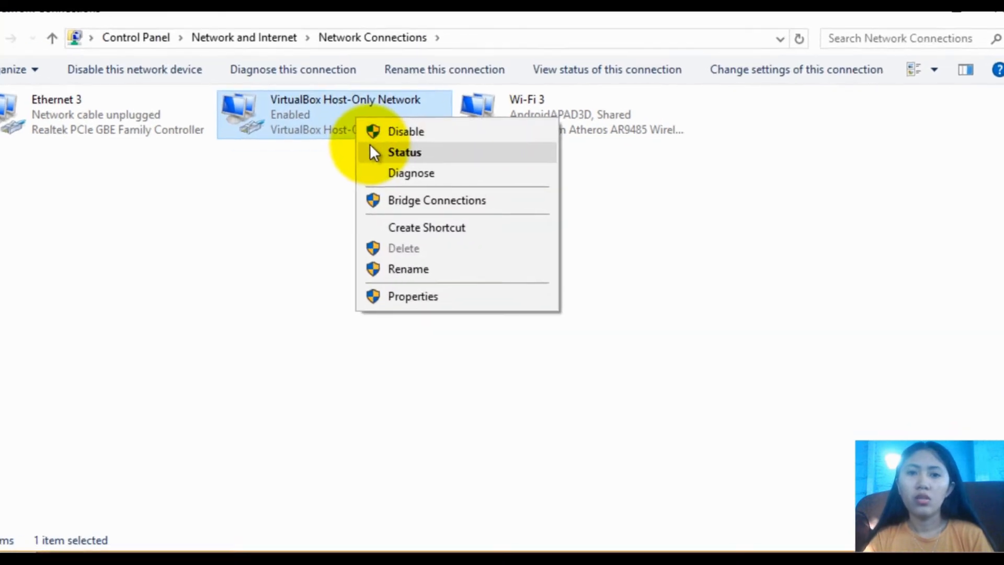
click(405, 180)
click(337, 226)
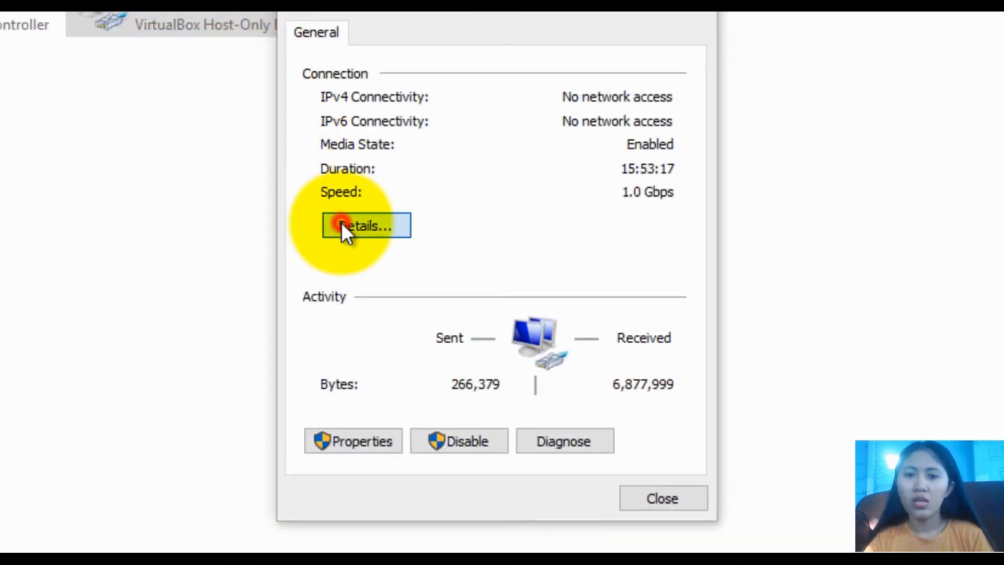
click(488, 209)
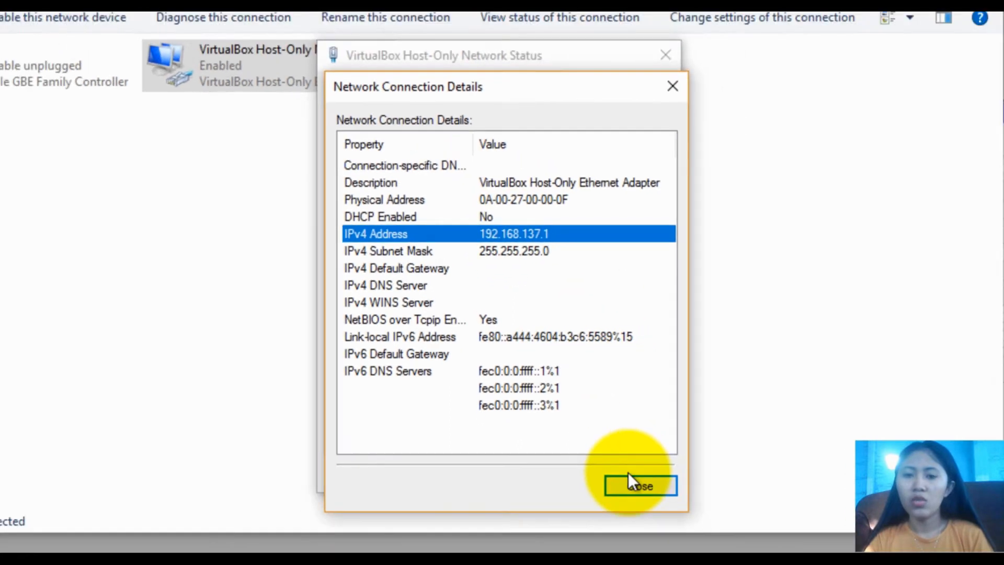
click(668, 512)
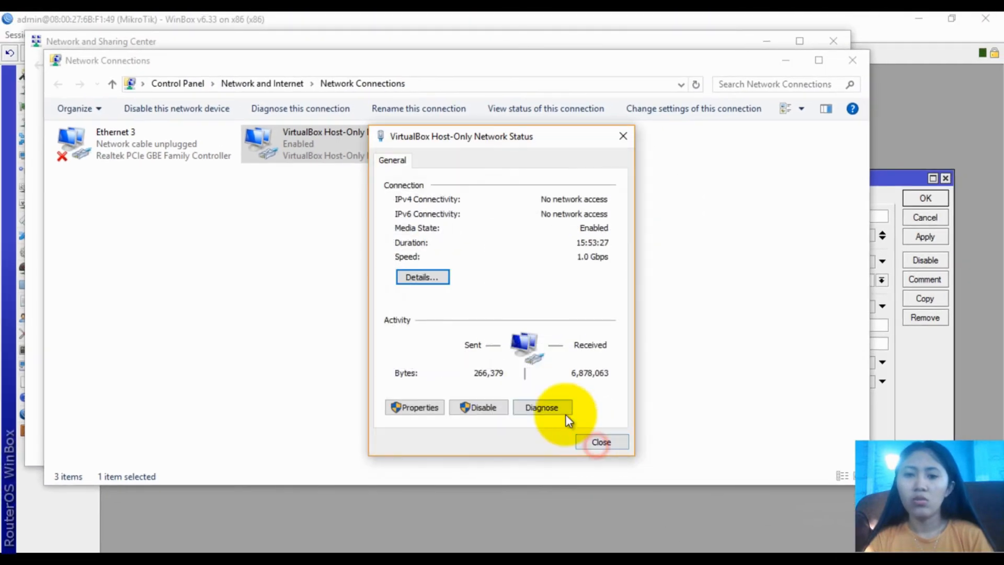
click(591, 442)
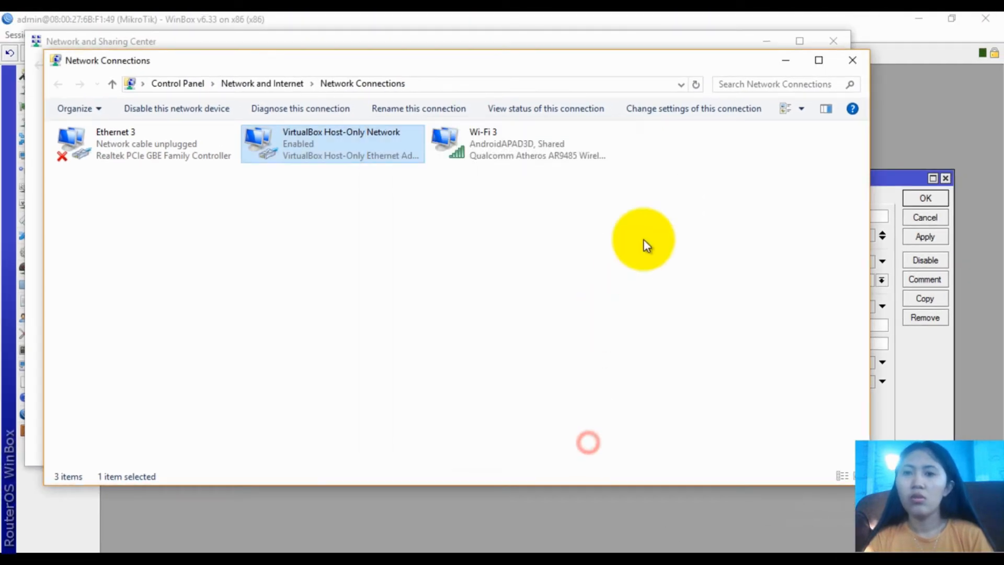
click(850, 61)
Set the new route's gateway to 192.168.137.1, save it, and close the Route List
click(825, 41)
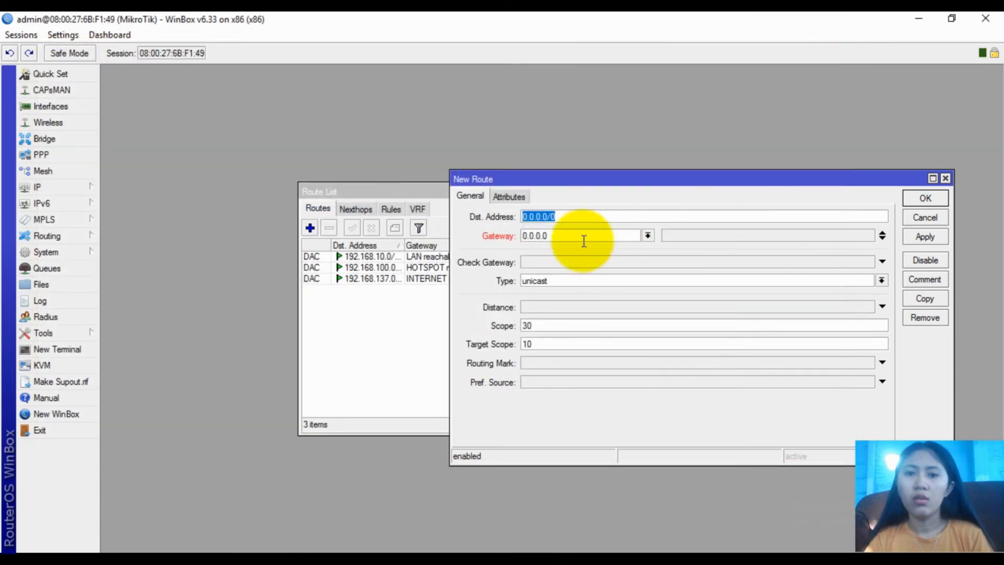
drag(565, 238, 509, 238)
text(192.1)
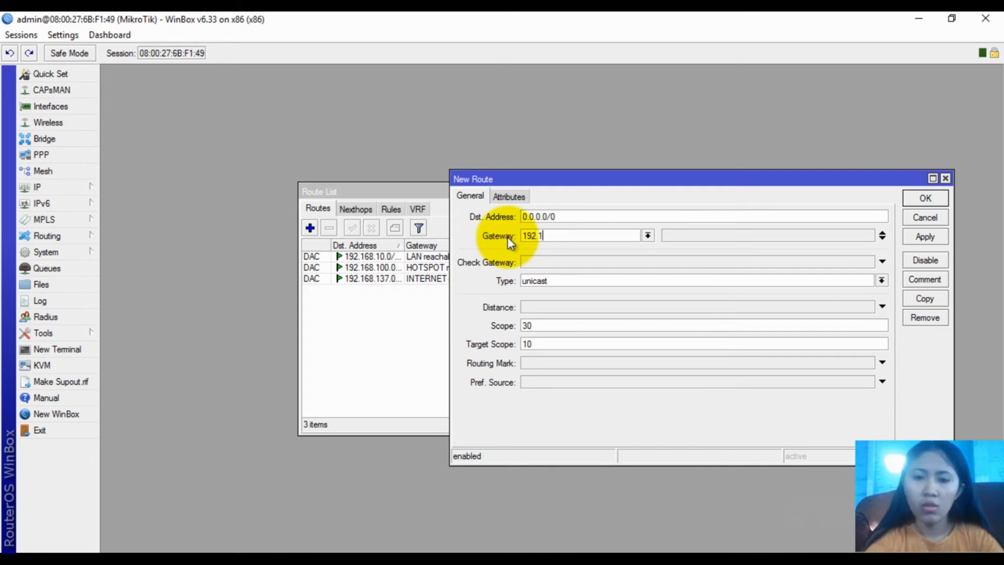
text(68.137.1)
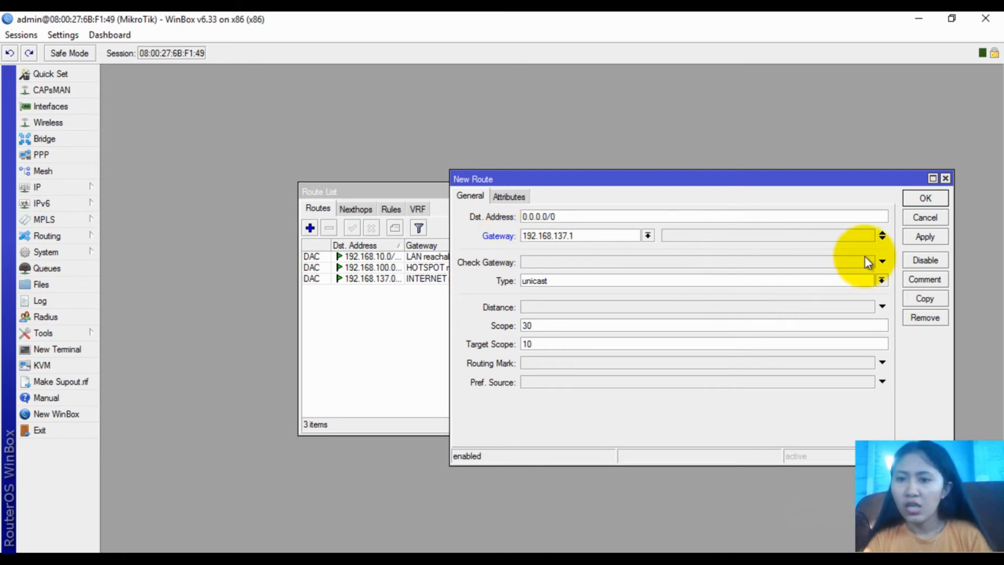
click(923, 199)
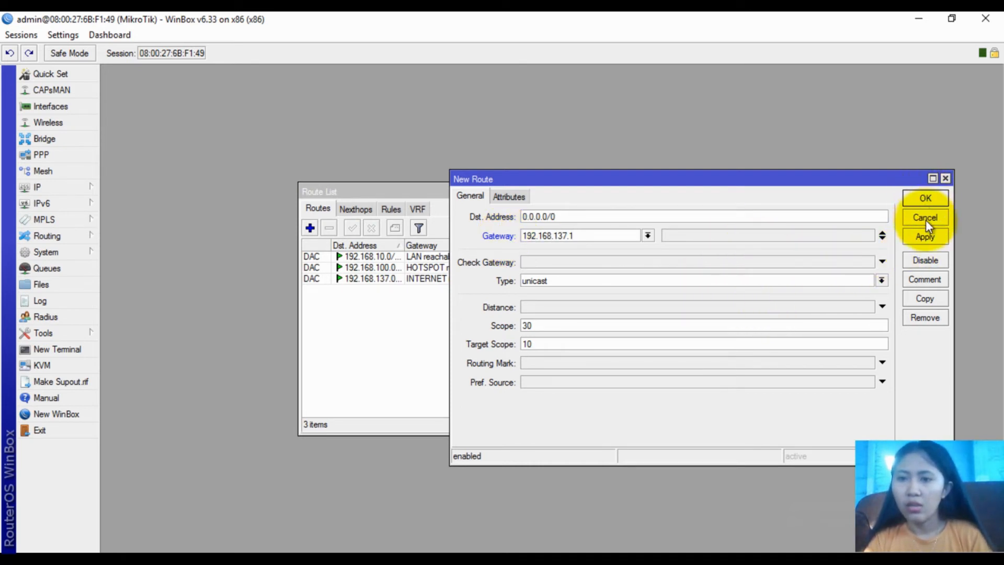
click(933, 236)
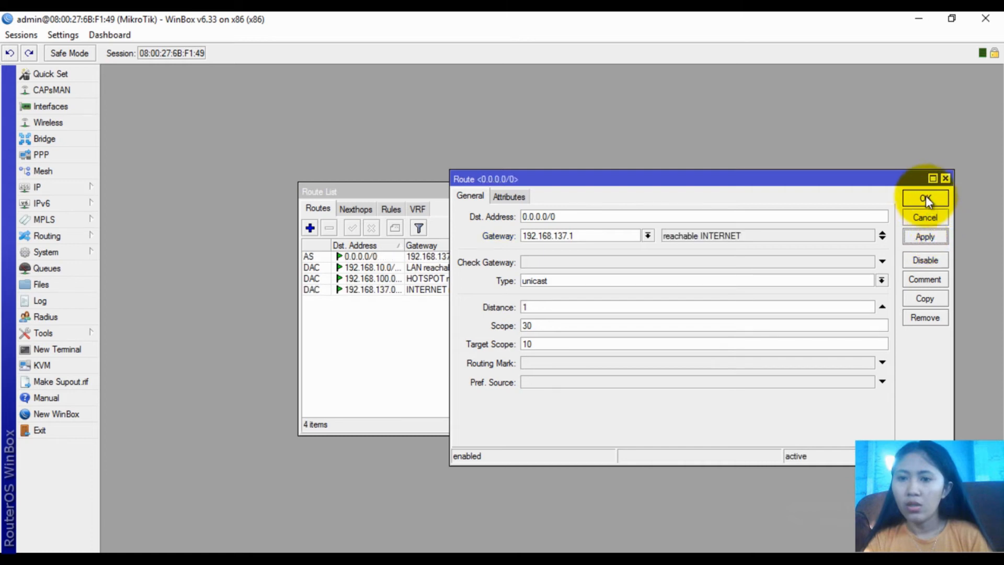
click(925, 198)
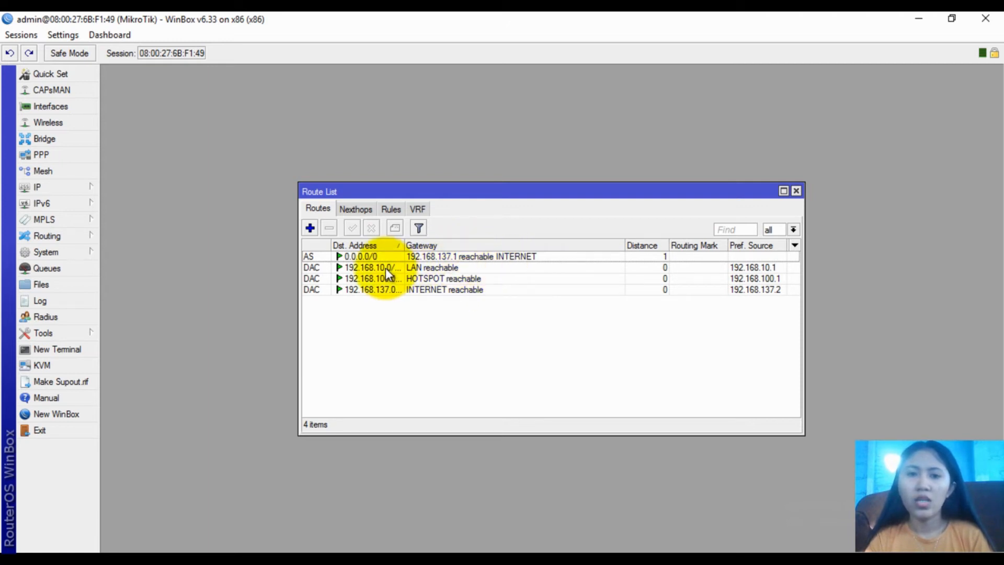
click(796, 191)
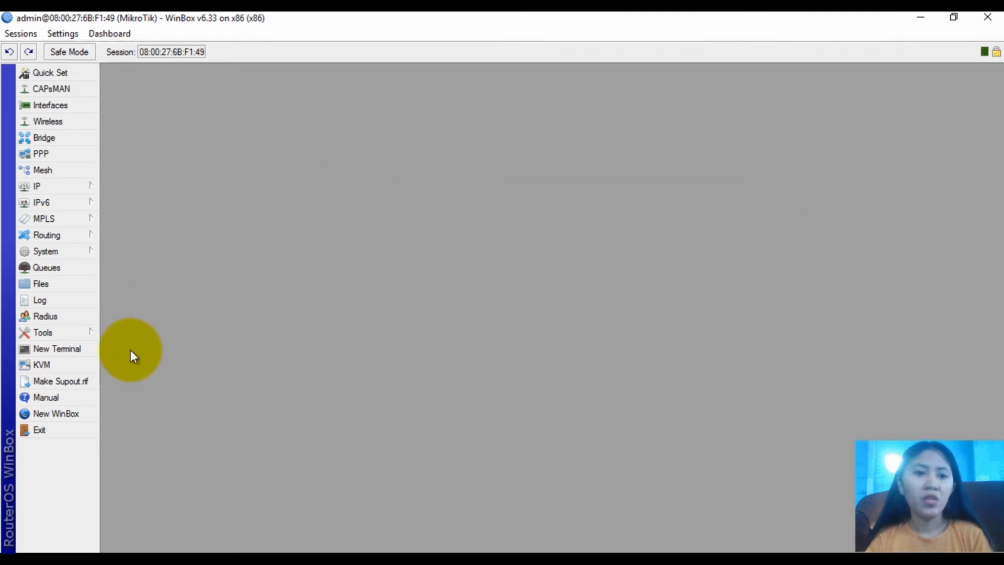
Open a router terminal, skip the license prompt, and ping 8.8.8.8
click(73, 349)
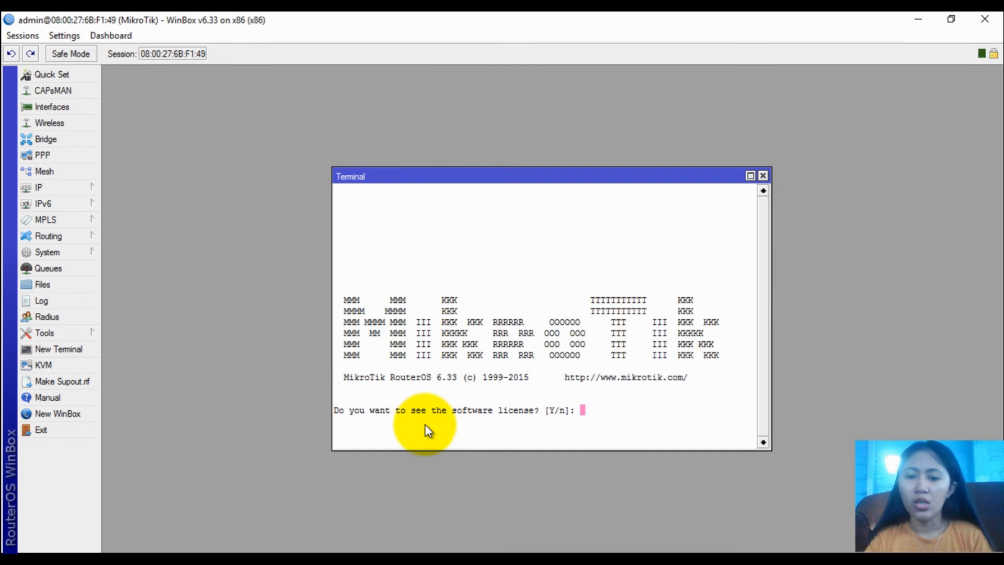
text(n)
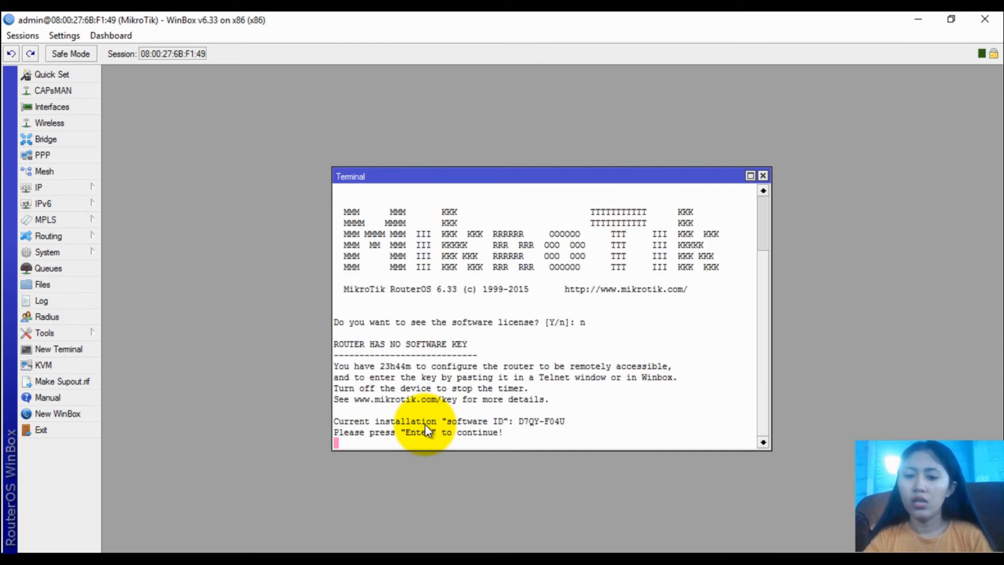
key(Return)
text(P)
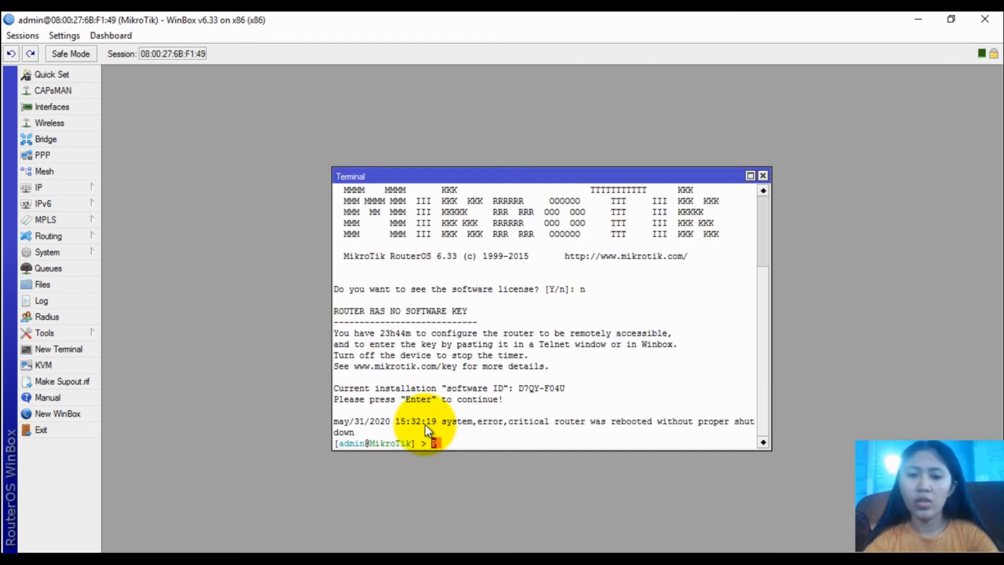
text(I)
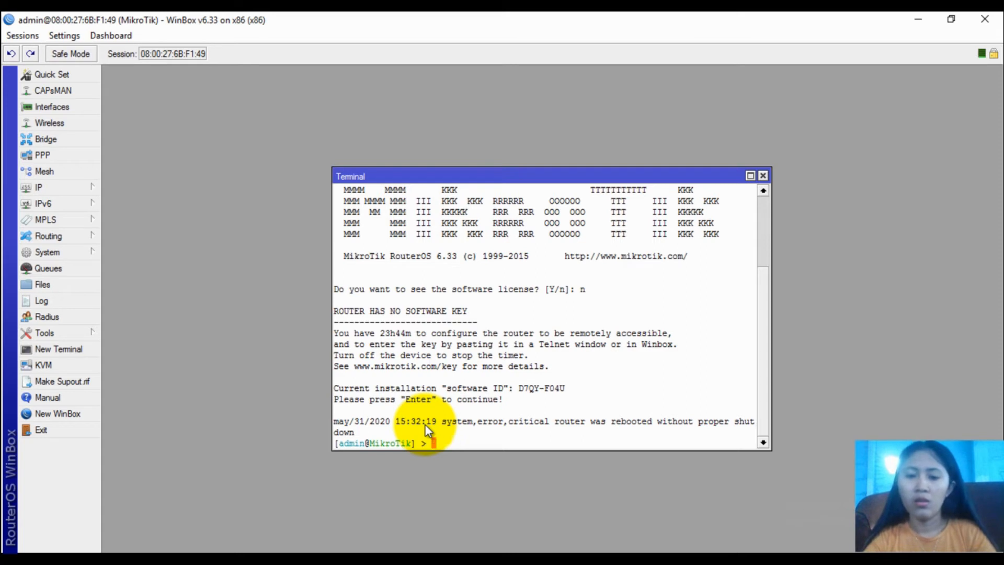
text(ng 8.8.8.8)
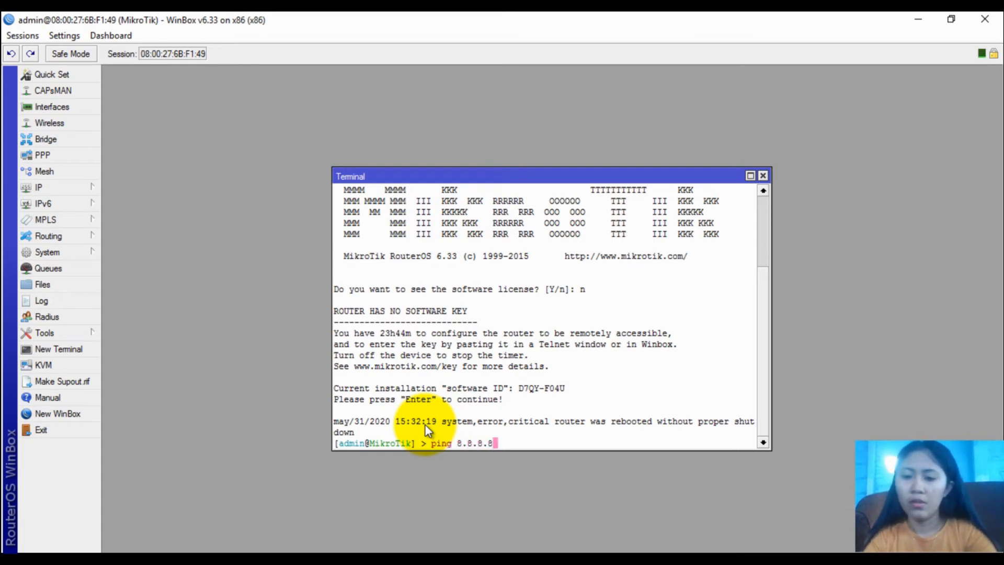
key(Return)
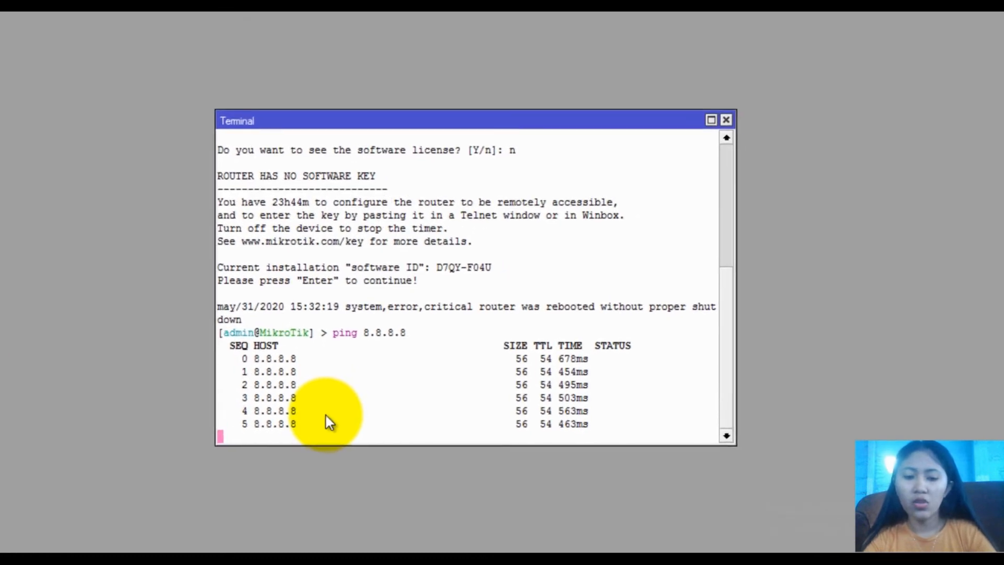
key(ctrl+c)
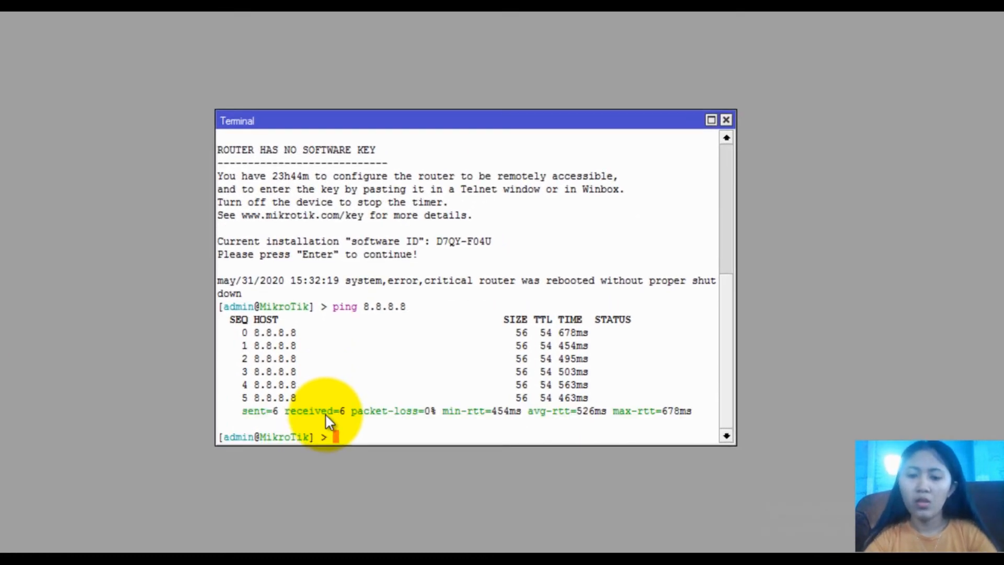
text(ping ww)
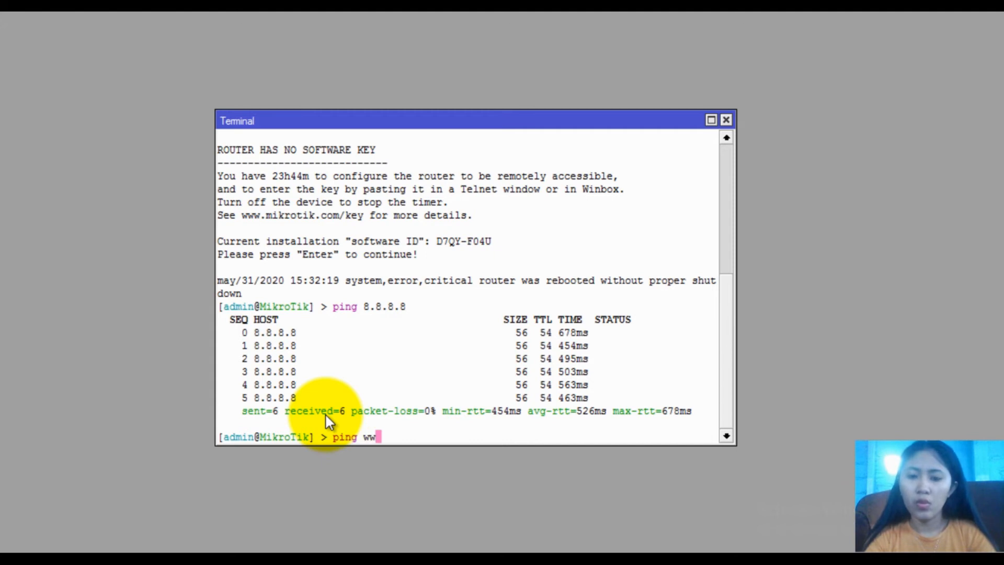
text(w.goog)
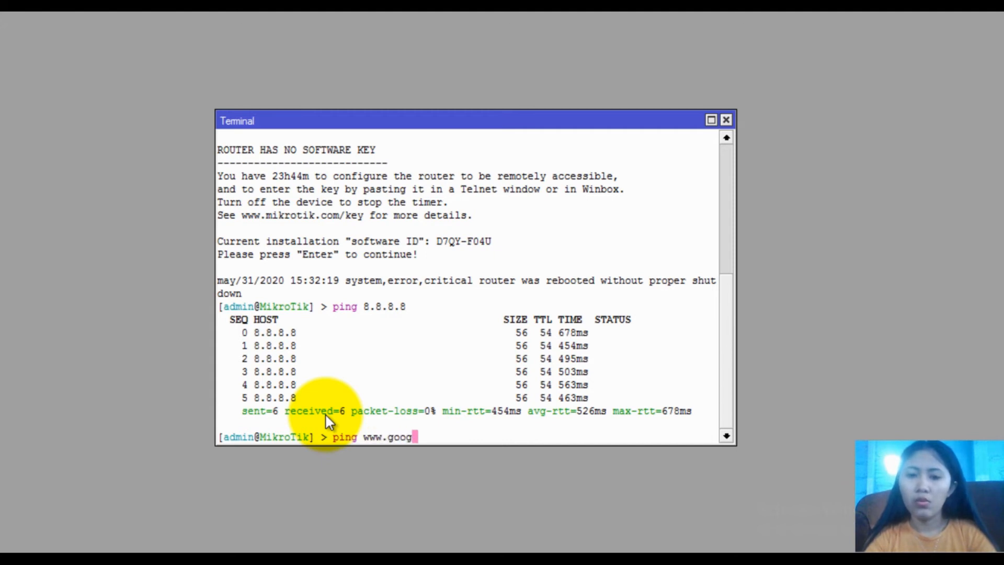
text(le.com)
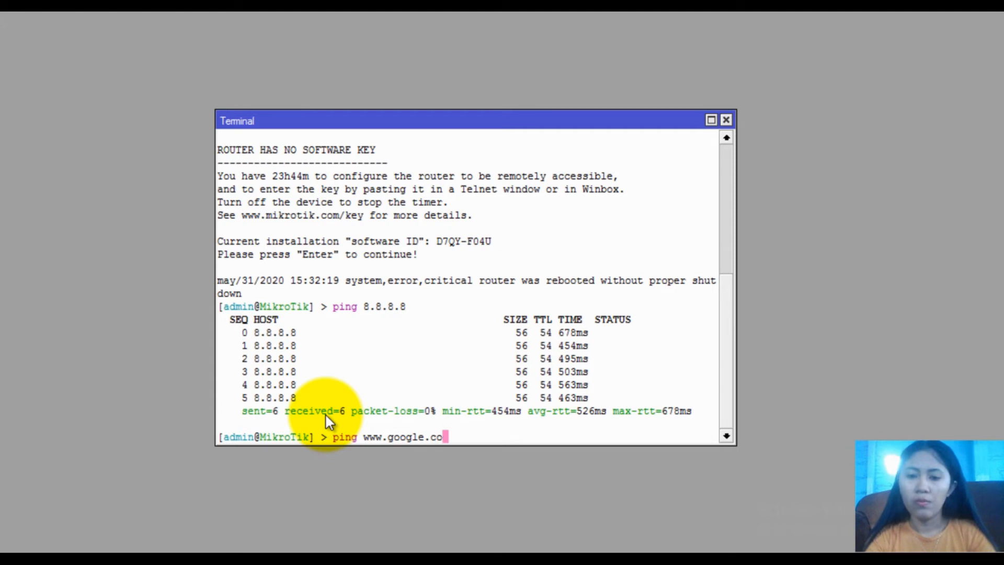
key(Return)
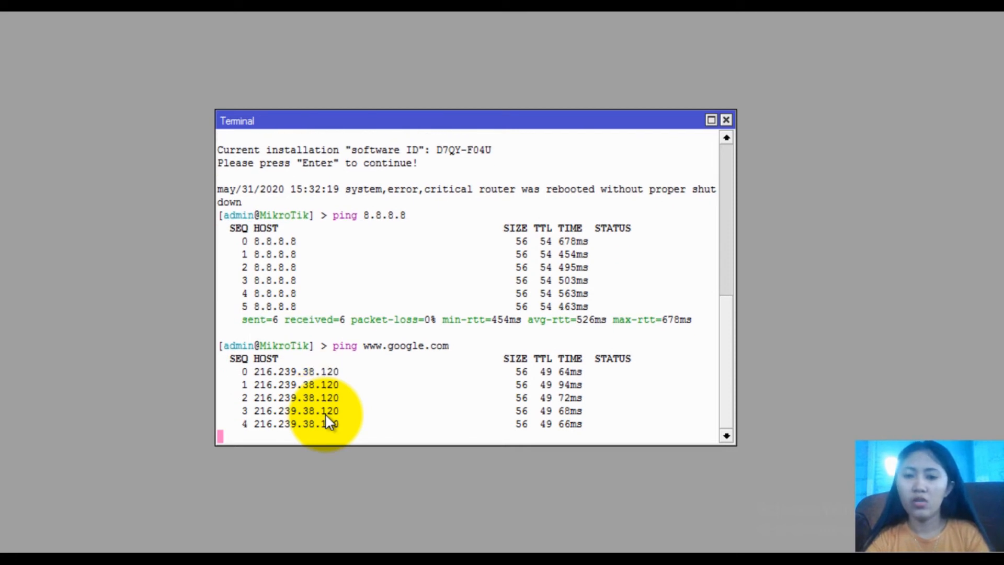
key(ctrl+c)
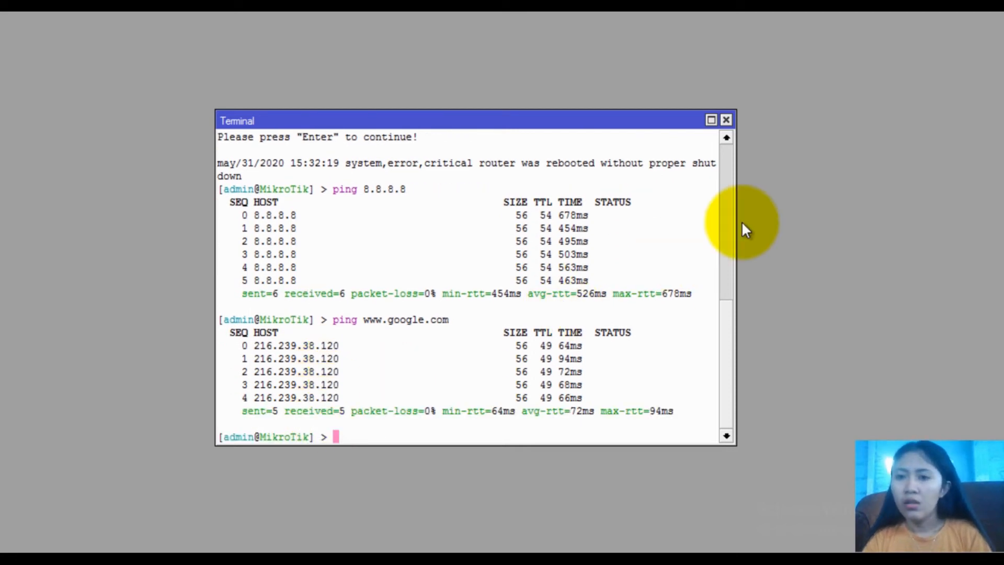
click(727, 121)
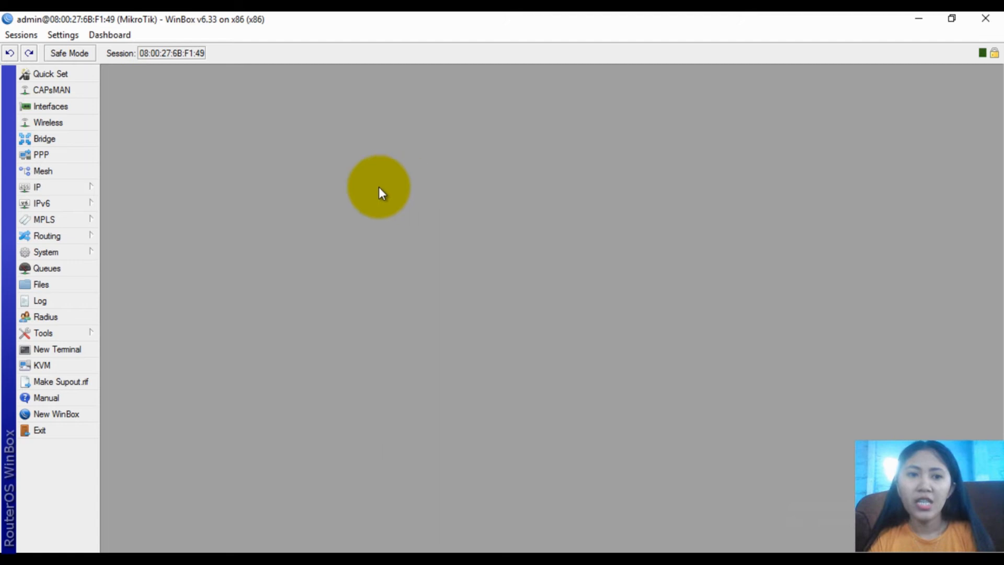
Add a NAT rule with Out. Interface INTERNET and action masquerade, then close Firewall
click(79, 187)
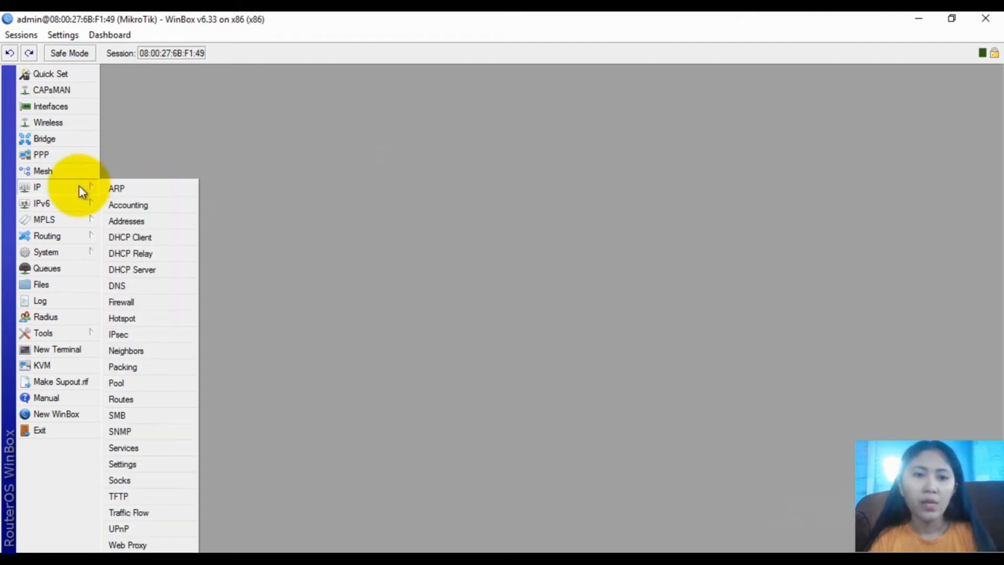
click(131, 302)
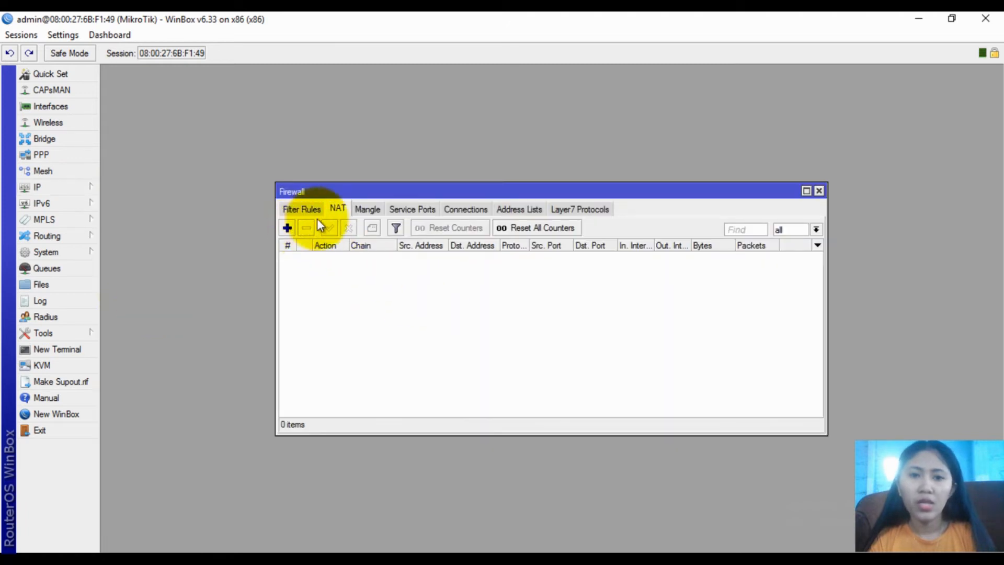
click(287, 228)
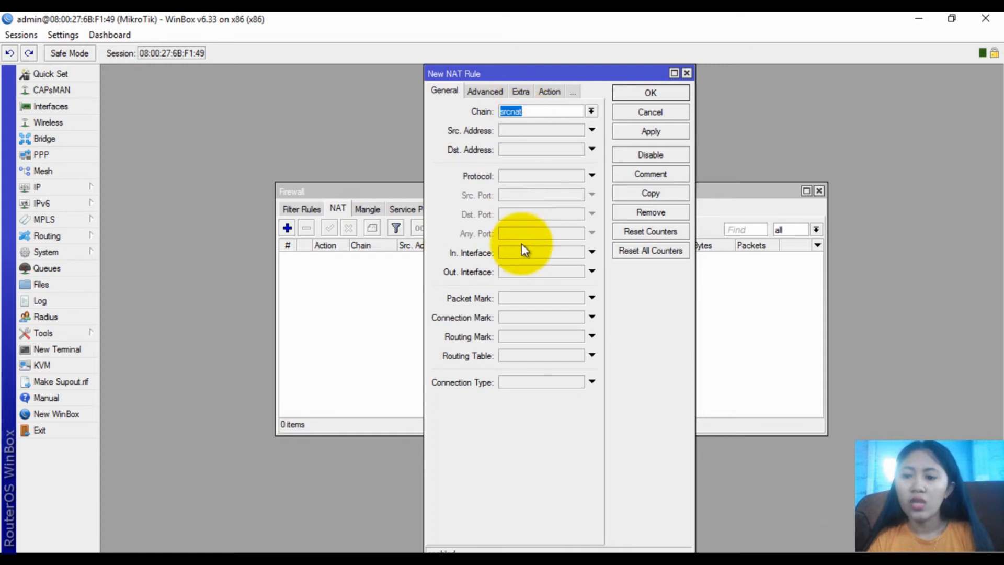
click(519, 272)
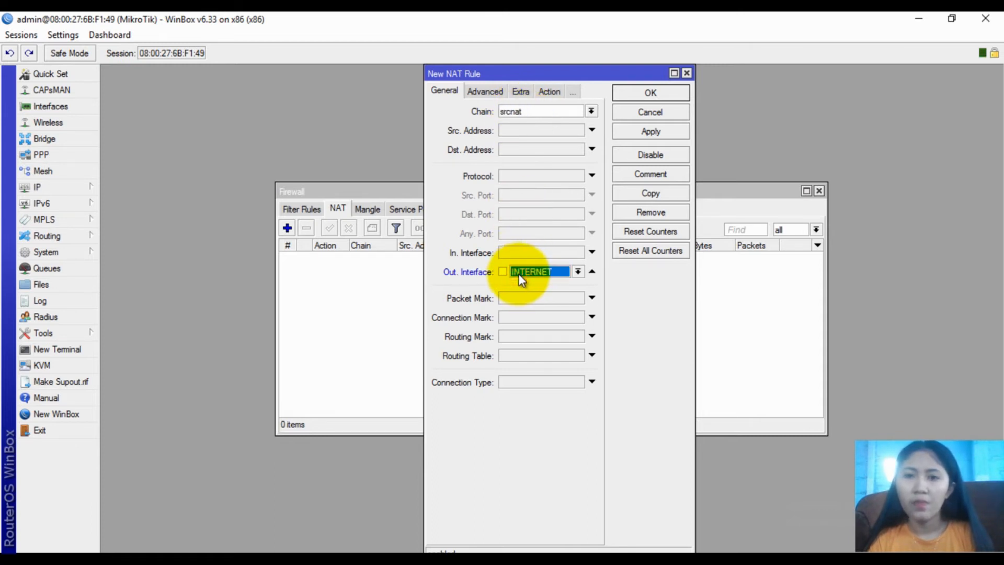
click(546, 93)
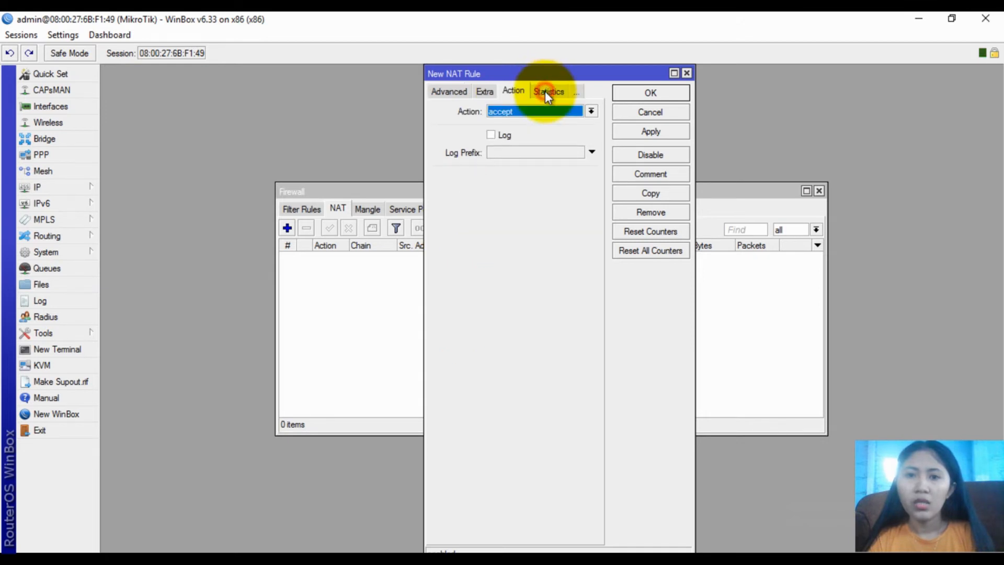
click(509, 109)
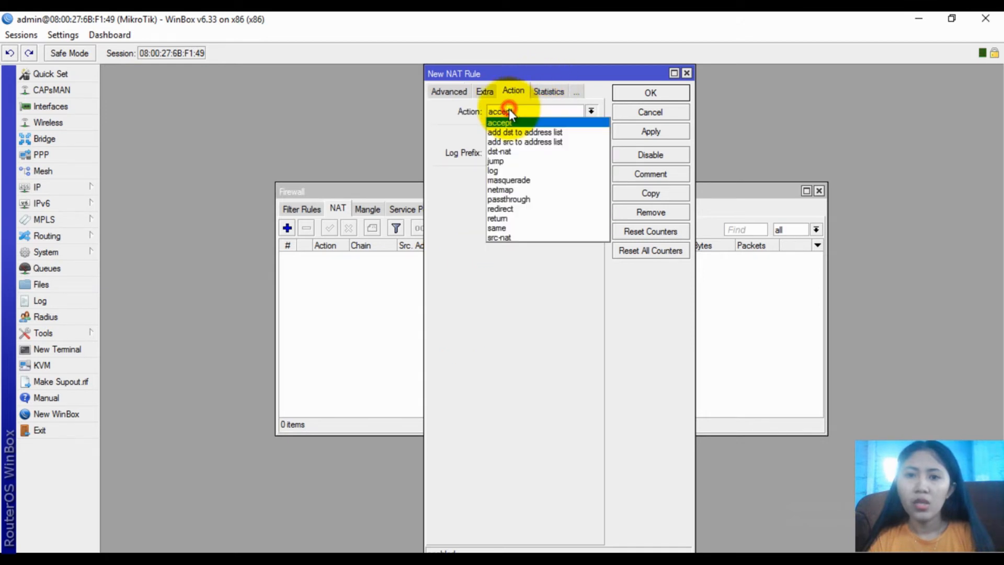
click(525, 181)
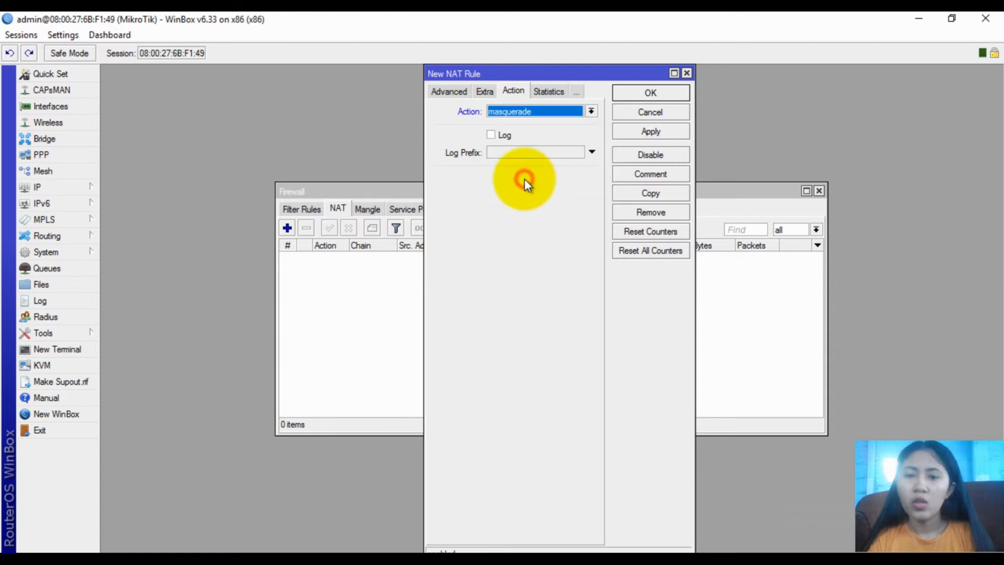
click(635, 132)
click(643, 93)
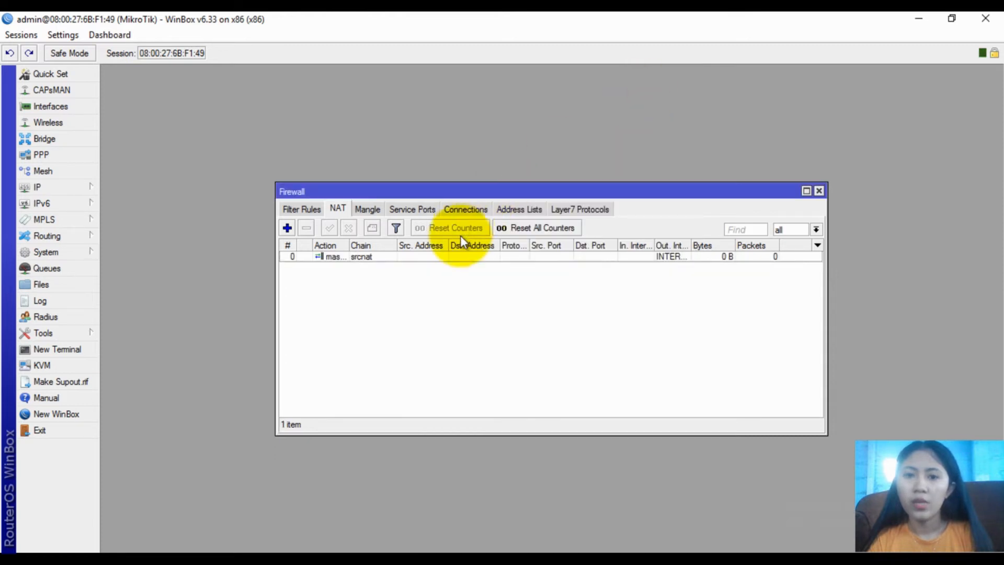
click(819, 191)
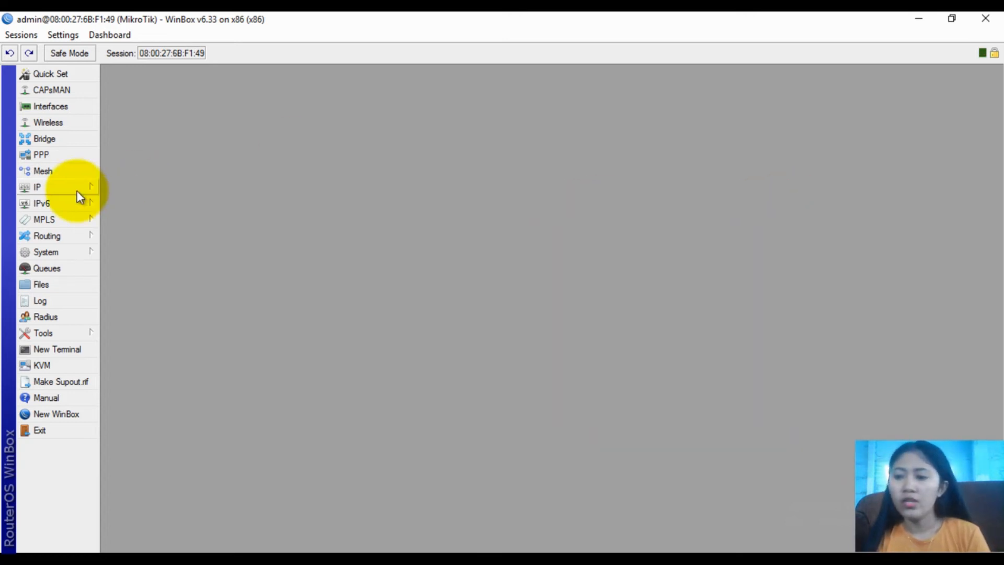
Open IP > Hotspot and launch the Hotspot Setup wizard
click(90, 180)
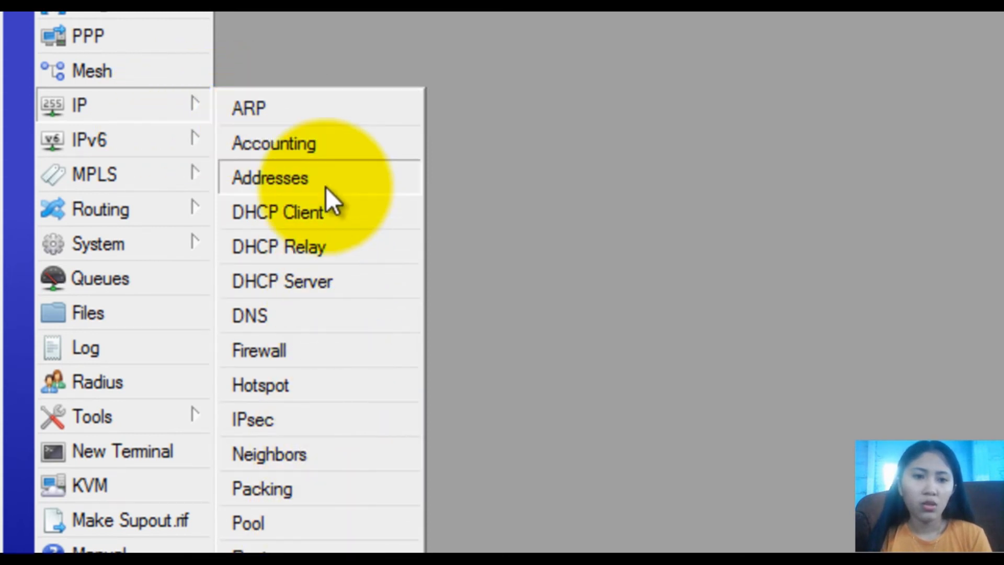
click(300, 385)
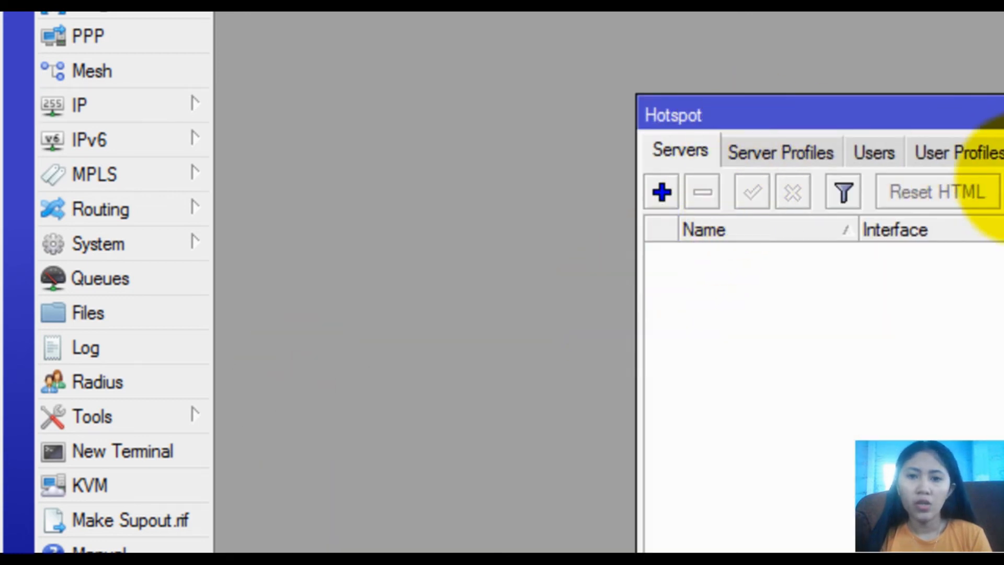
click(962, 200)
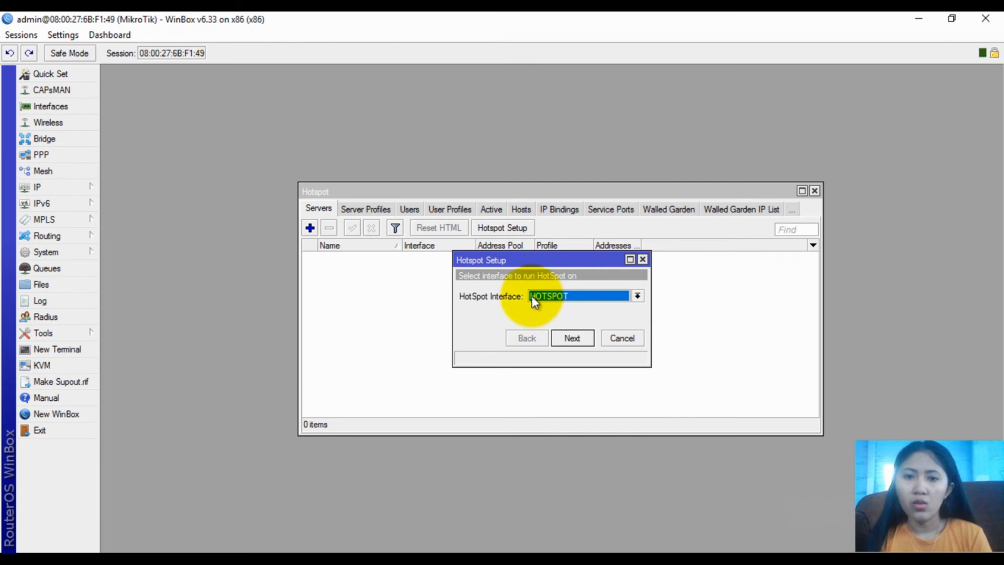
Accept wizard defaults: HOTSPOT interface, 192.168.100.1/26, pool 192.168.100.2-62, no certificate, DNS 8.8.8.8
click(570, 338)
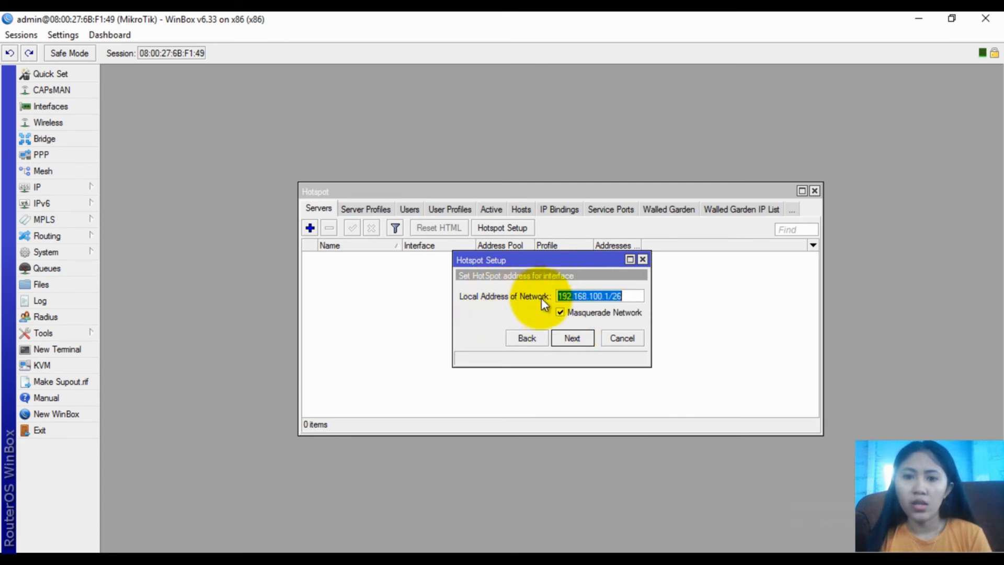
click(586, 337)
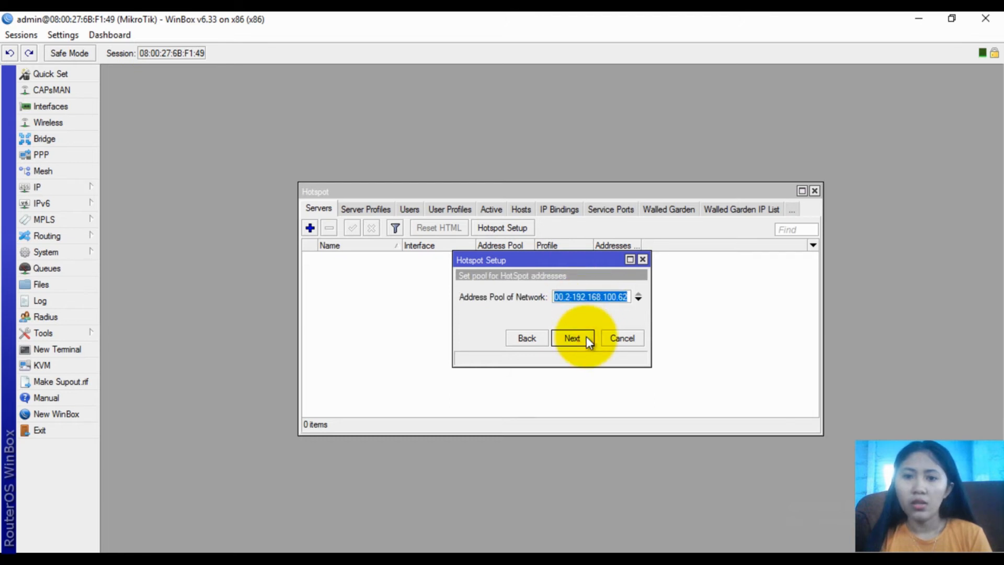
click(584, 338)
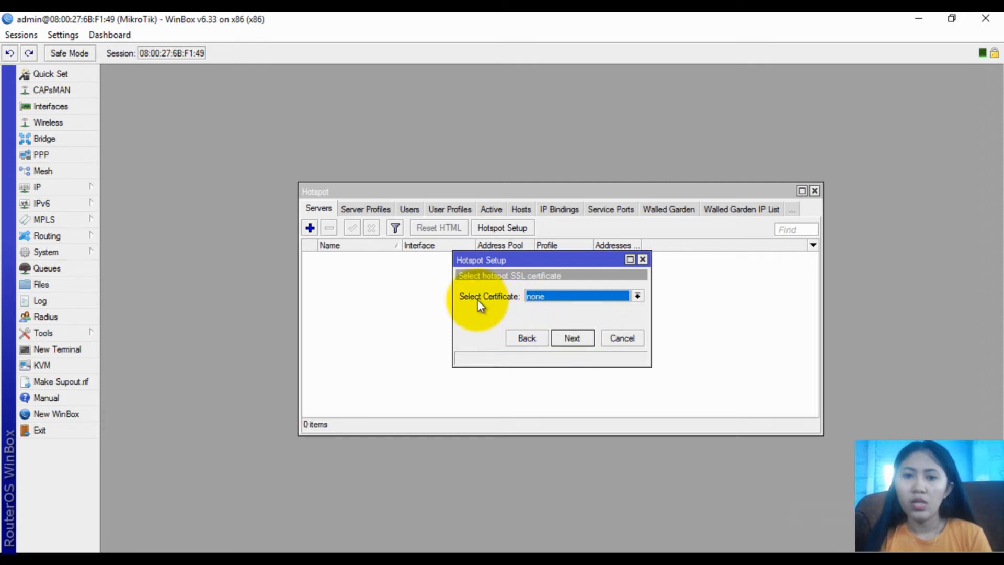
click(573, 337)
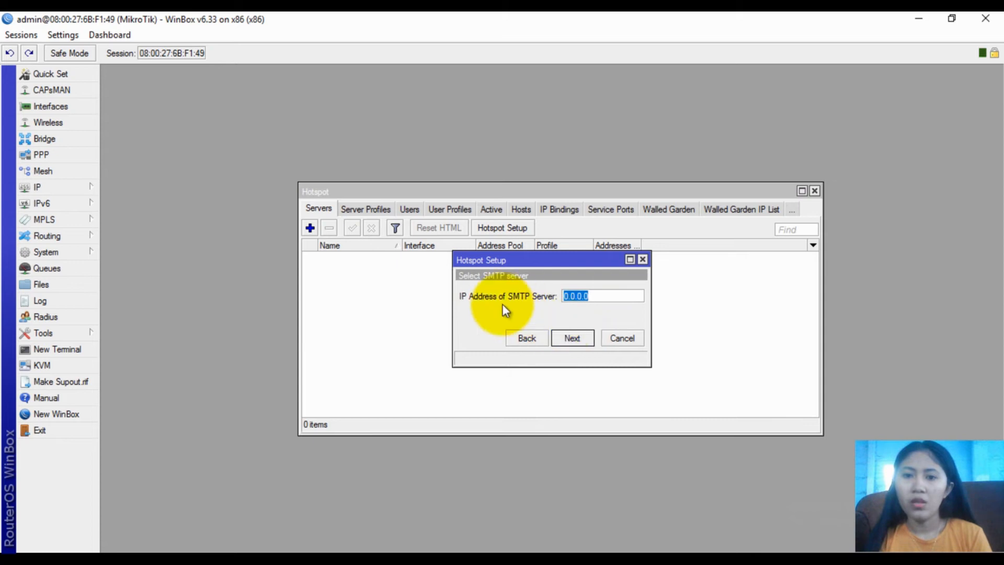
click(574, 339)
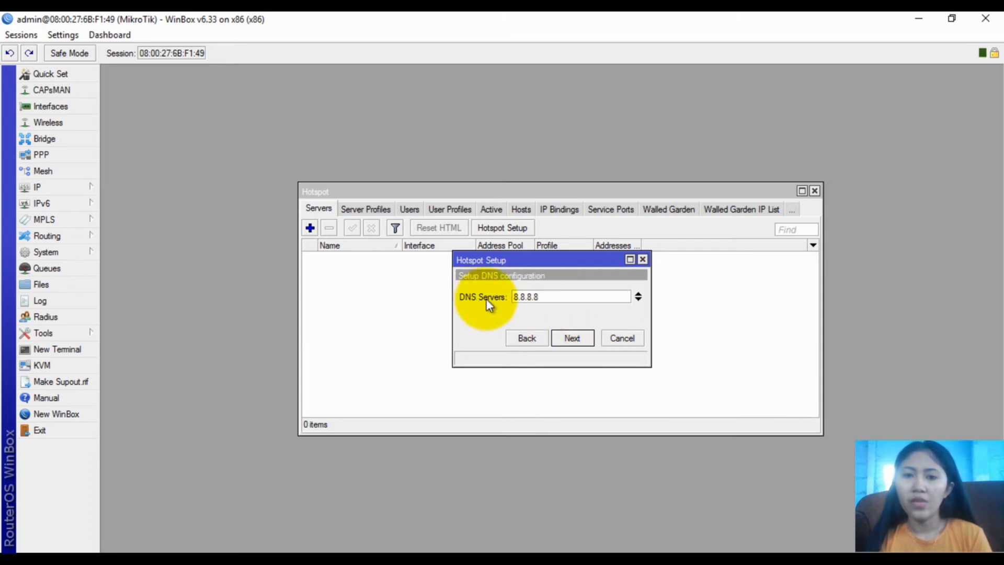
click(570, 340)
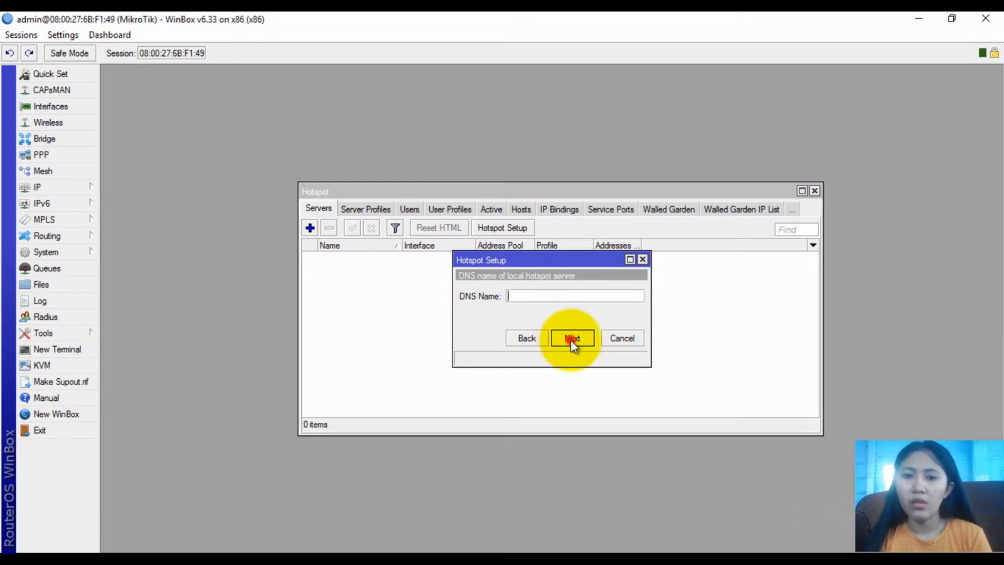
Enter the school's .sch.id domain as the hotspot DNS name and continue
click(529, 295)
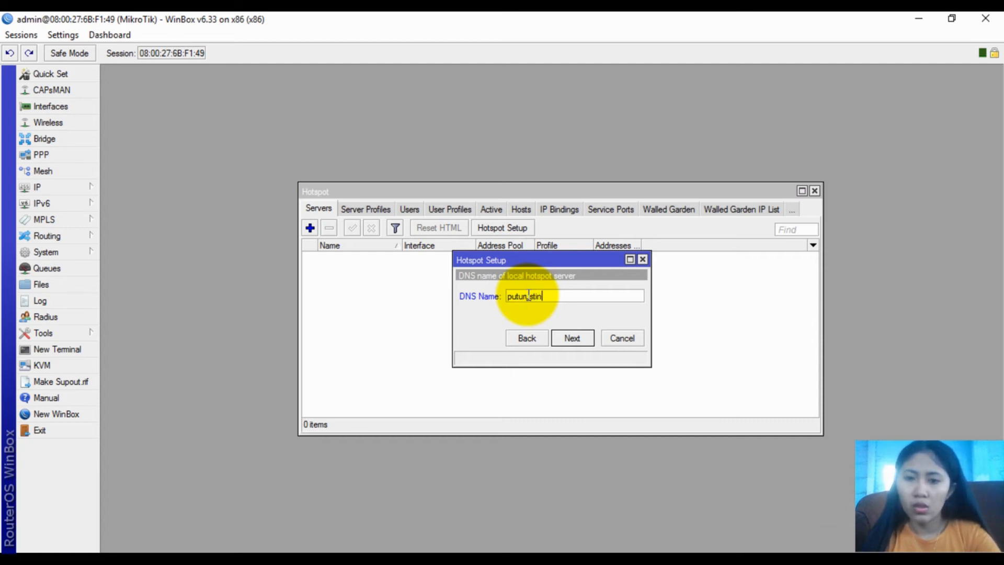
text(putunastini)
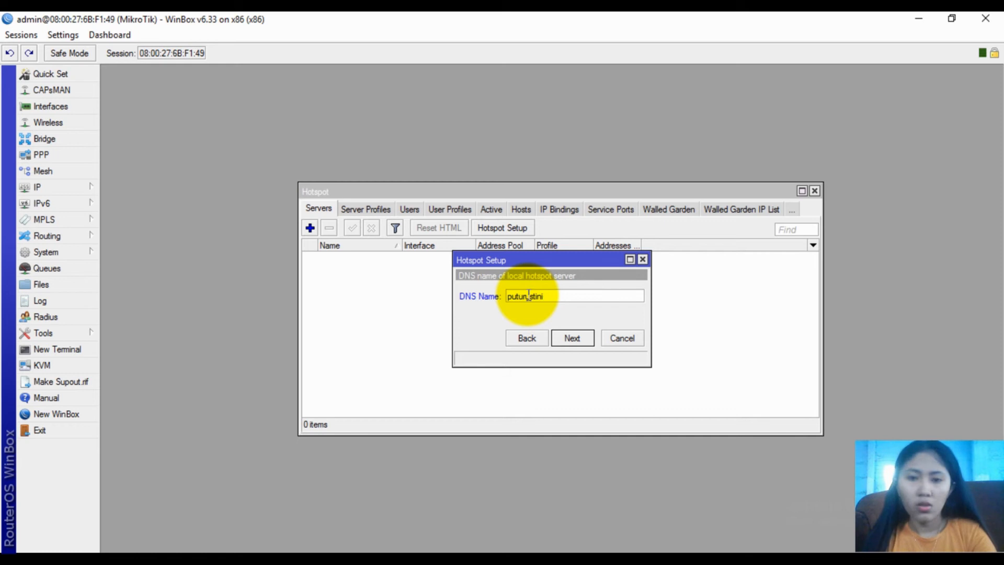
text(.sch.id)
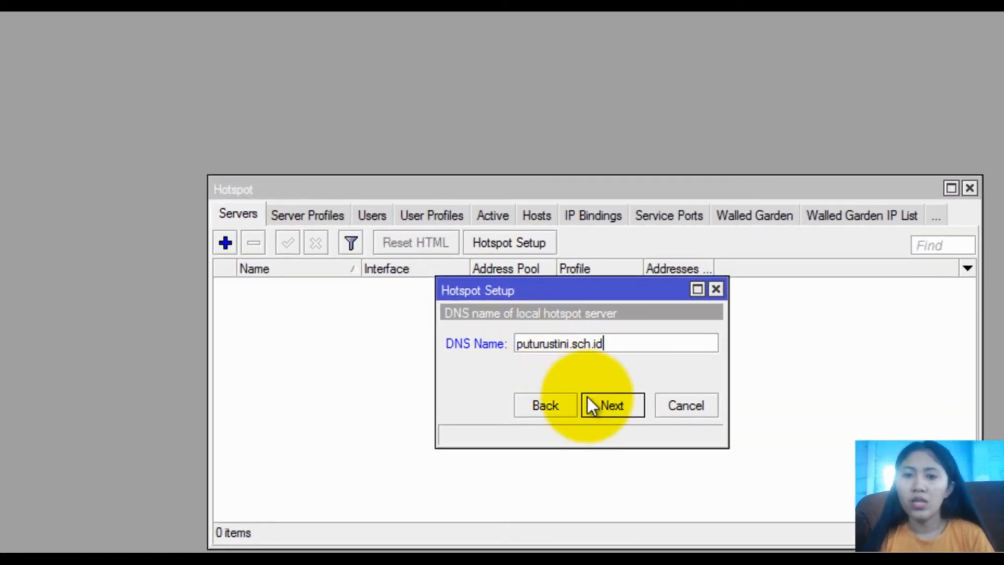
click(605, 408)
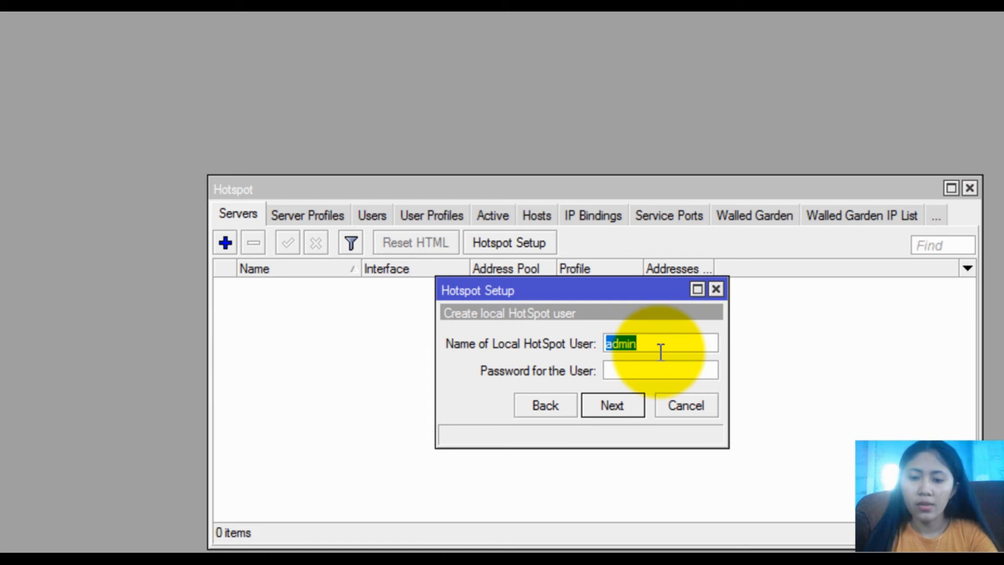
Create the local hotspot user with its name and password, and finish the setup
text(putuade)
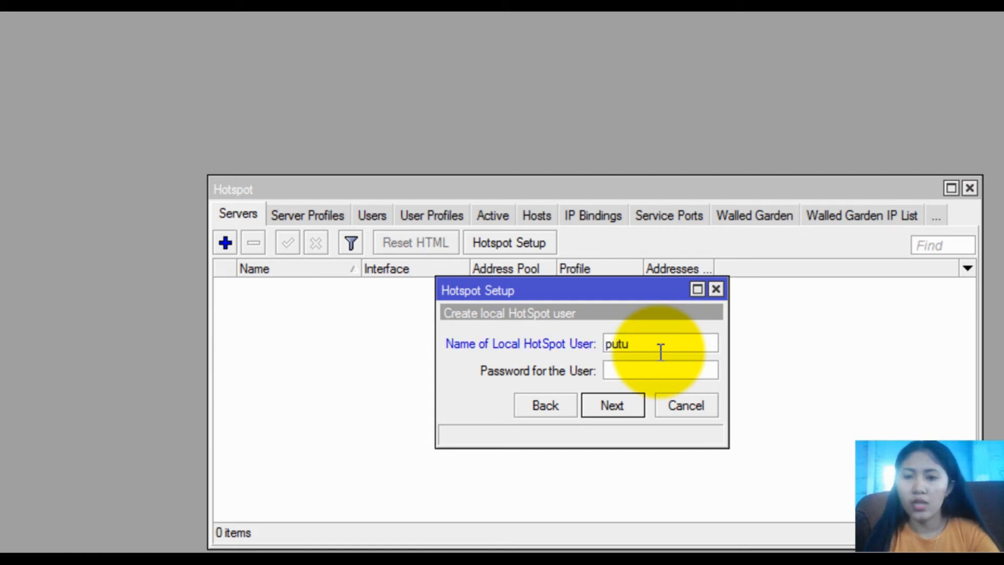
click(626, 370)
text(123)
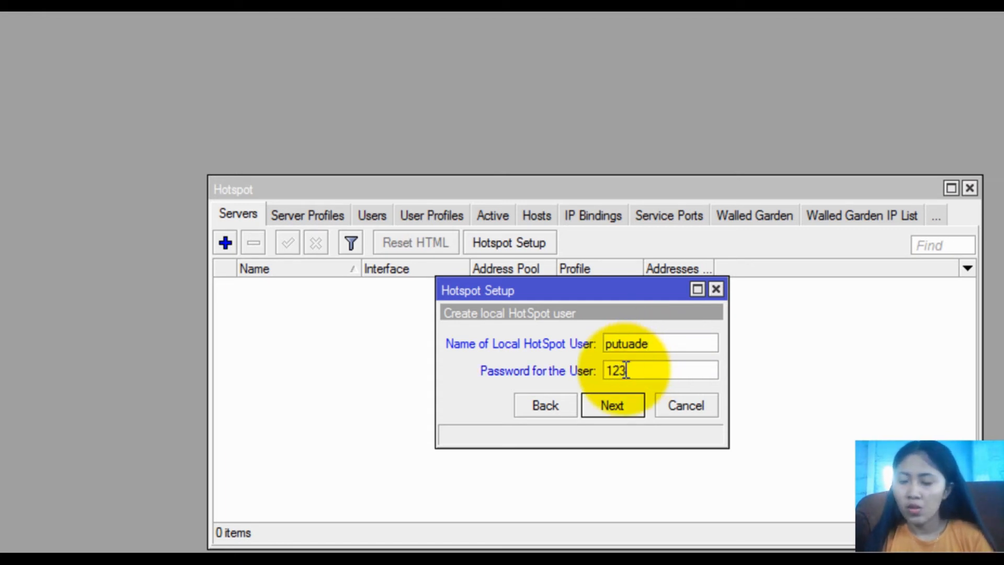
click(616, 406)
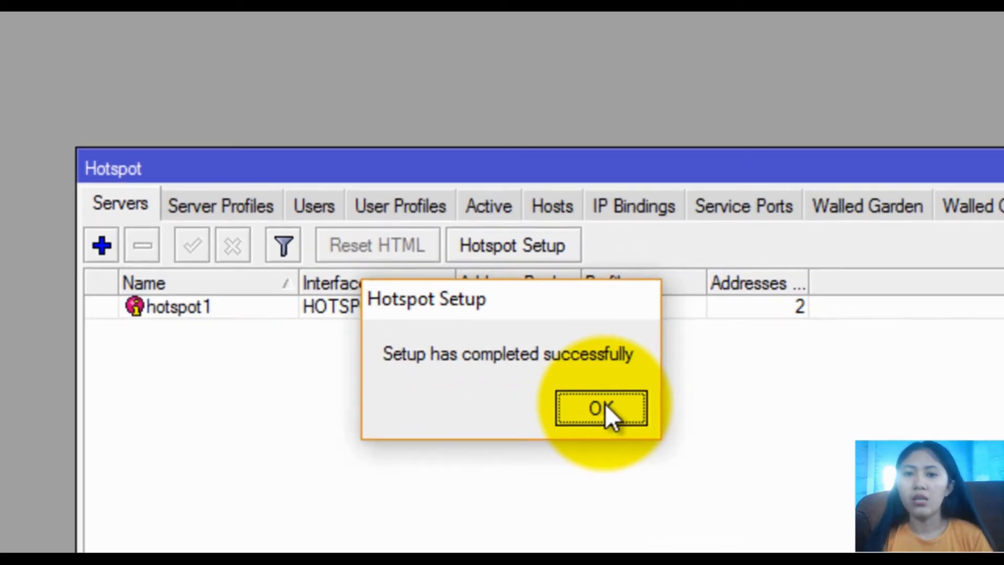
click(605, 403)
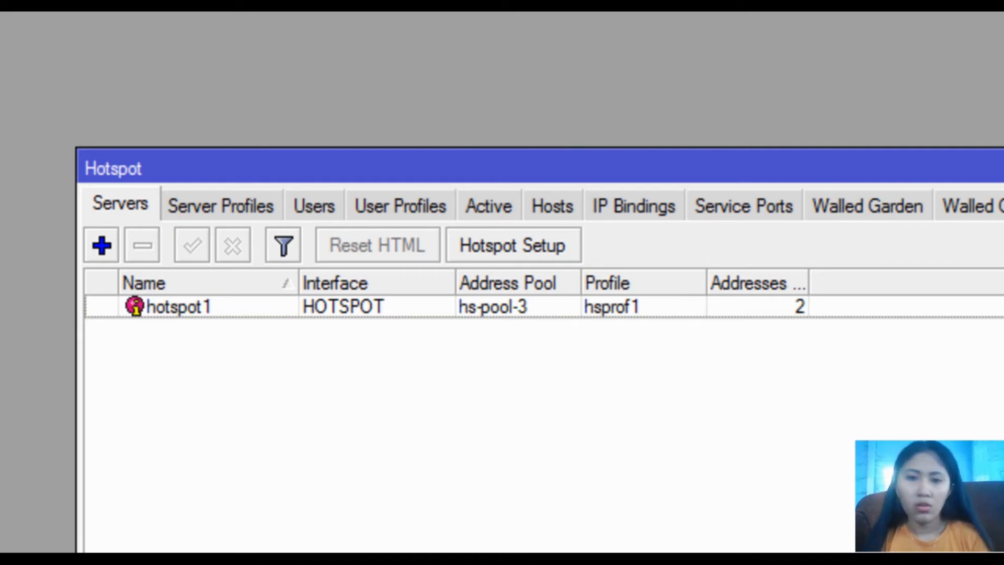
Create hotspot user profile USER1 with rate limit 512K/1M and Transparent Proxy unchecked
click(366, 219)
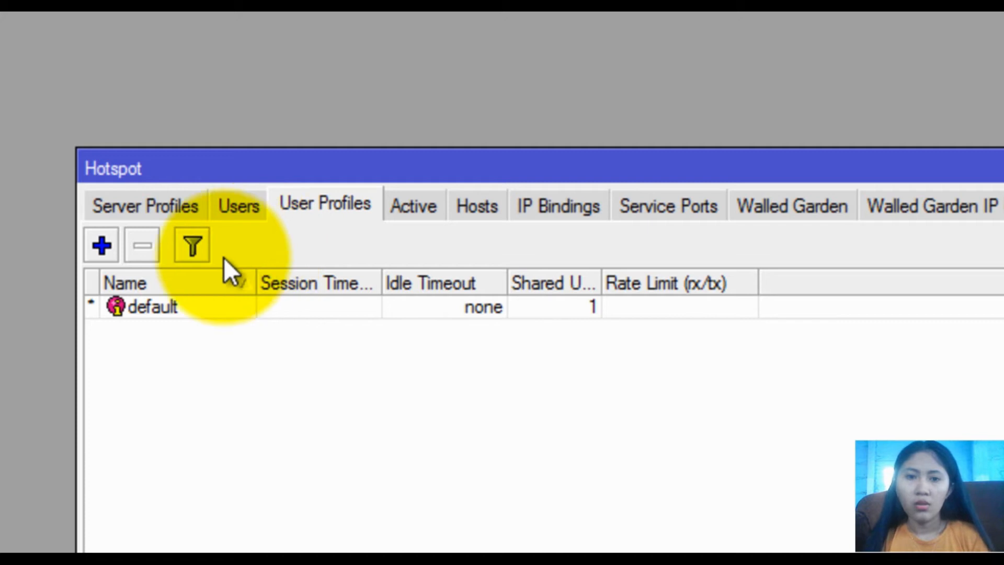
click(102, 244)
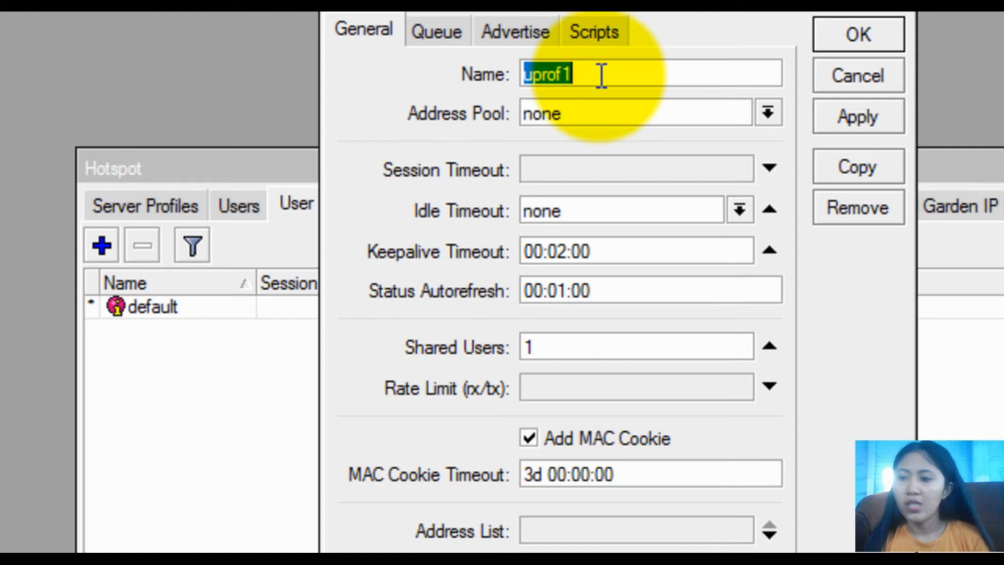
text(USER1)
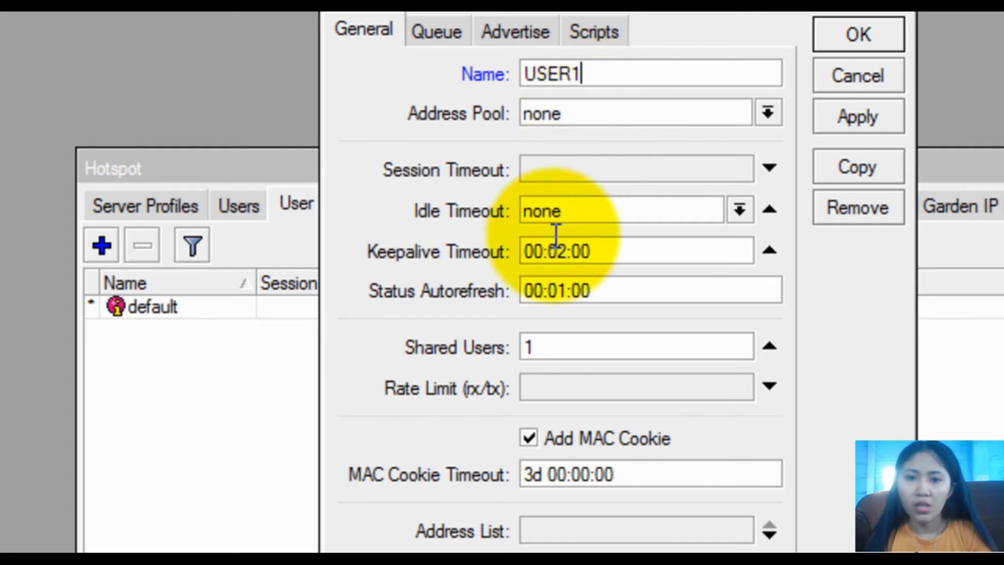
click(553, 393)
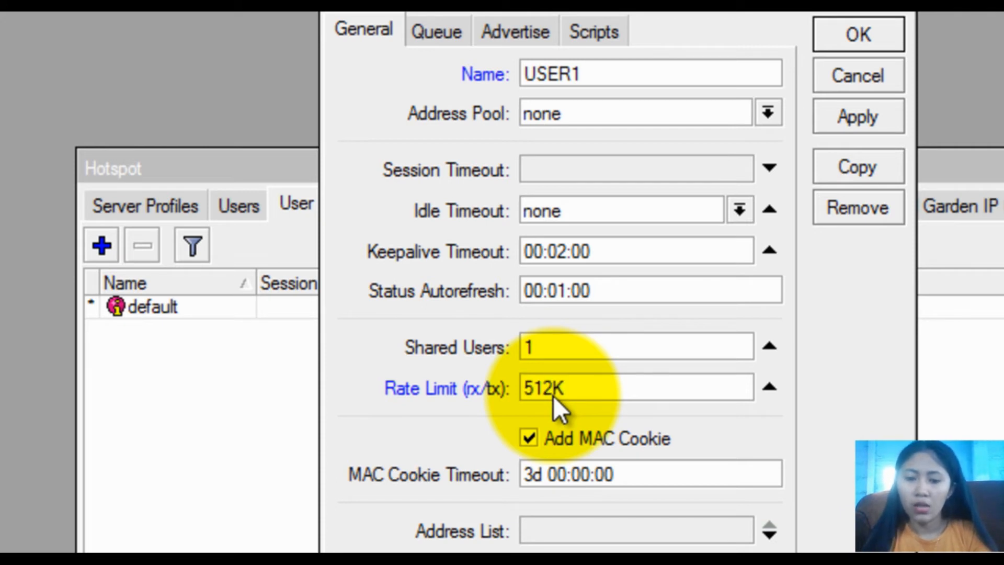
text(512K/1M)
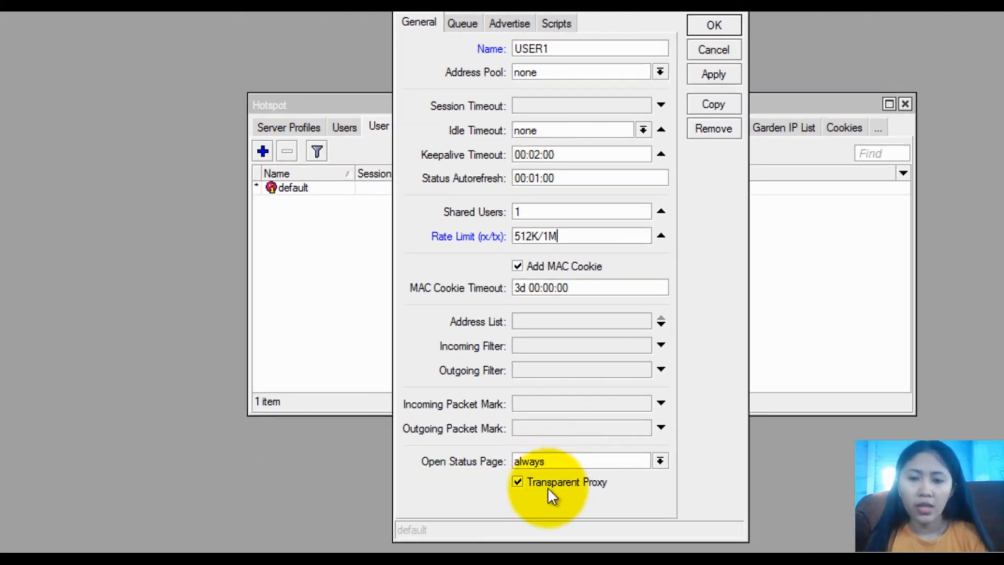
click(547, 485)
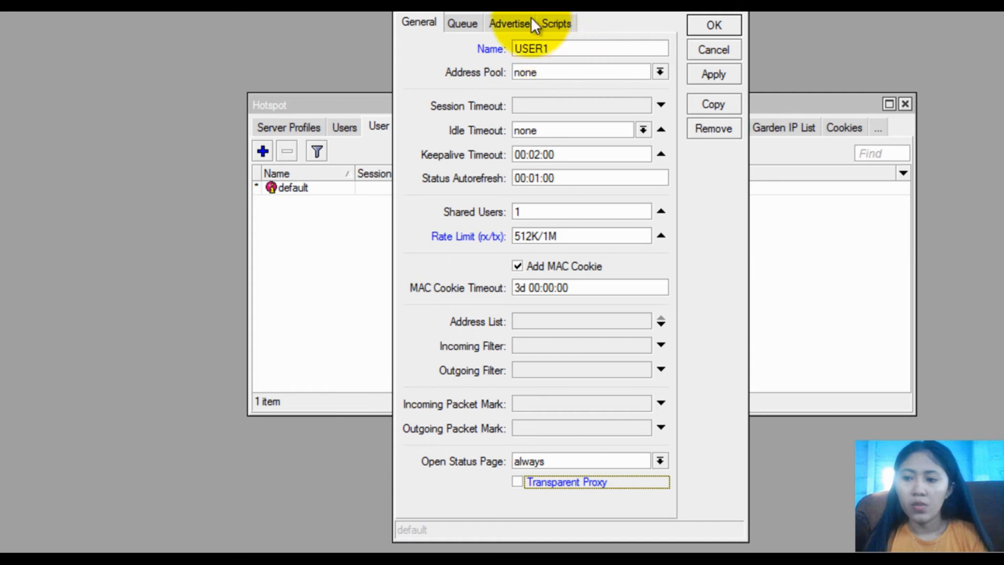
click(710, 73)
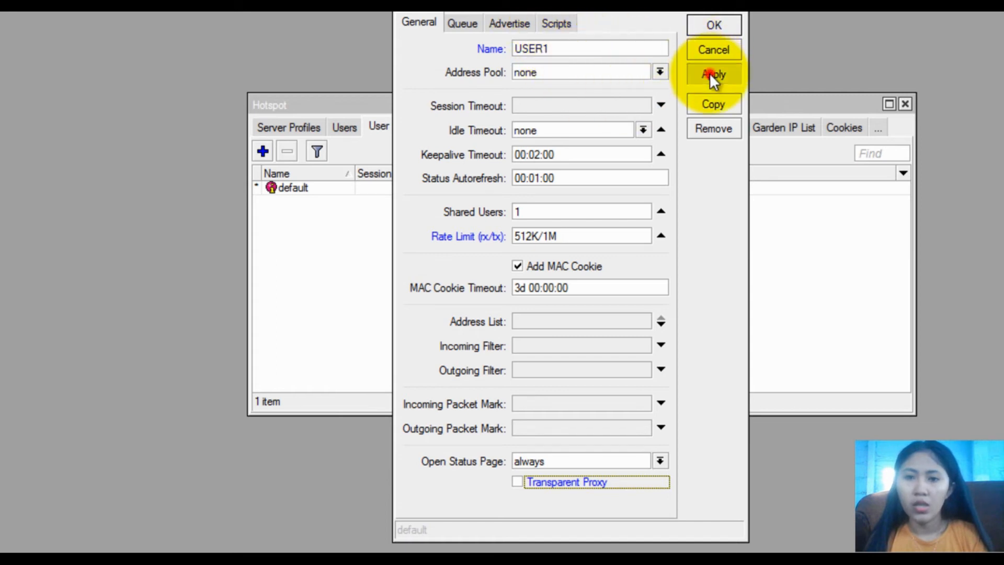
click(719, 24)
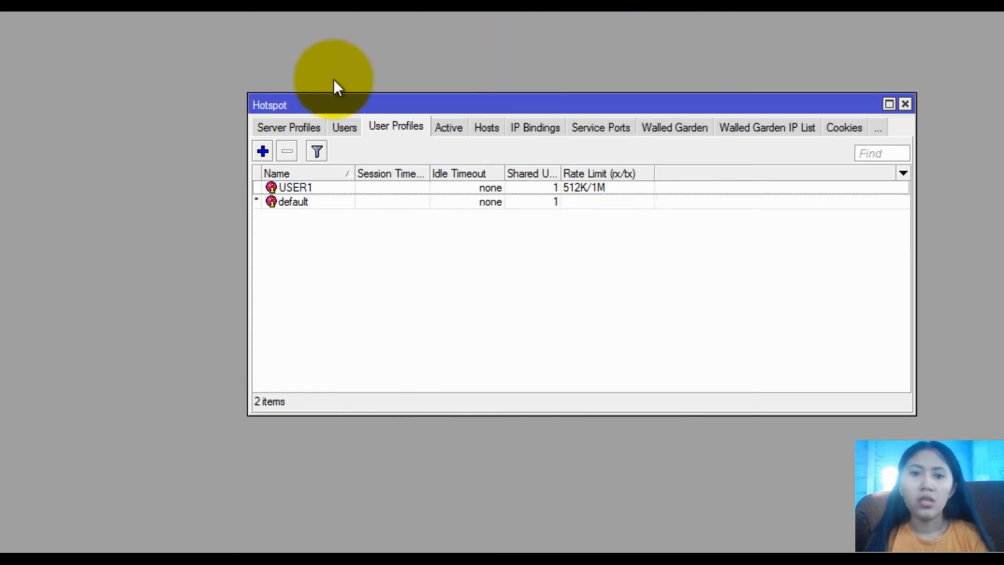
Create a second profile, USER2, with rate limit 512K/2M and Transparent Proxy unchecked
click(263, 152)
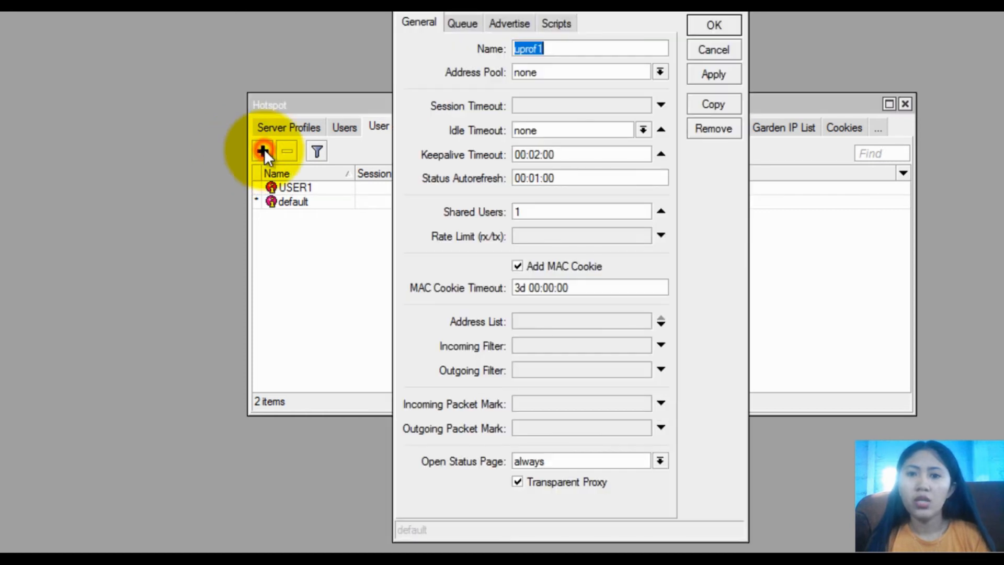
text(USER2)
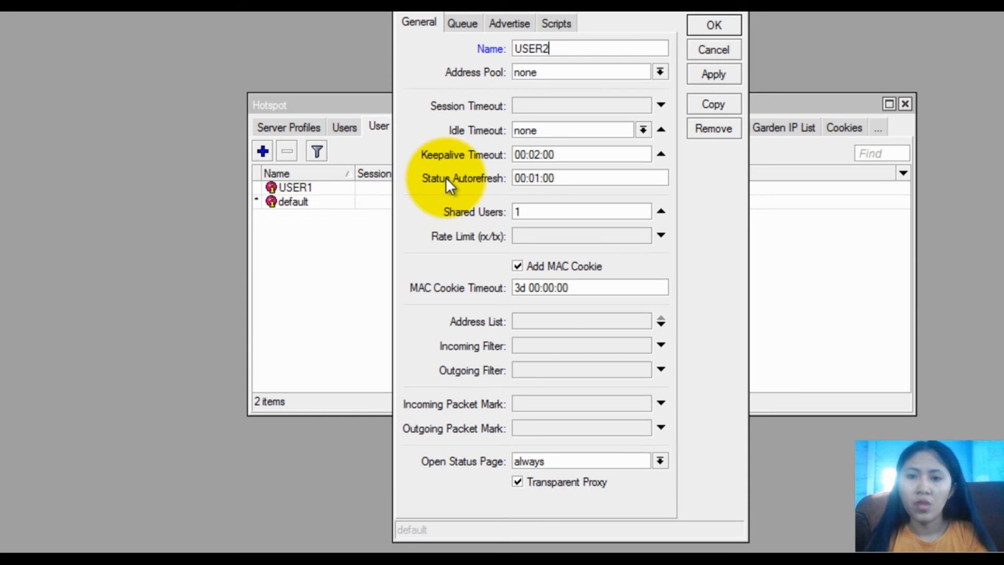
click(547, 236)
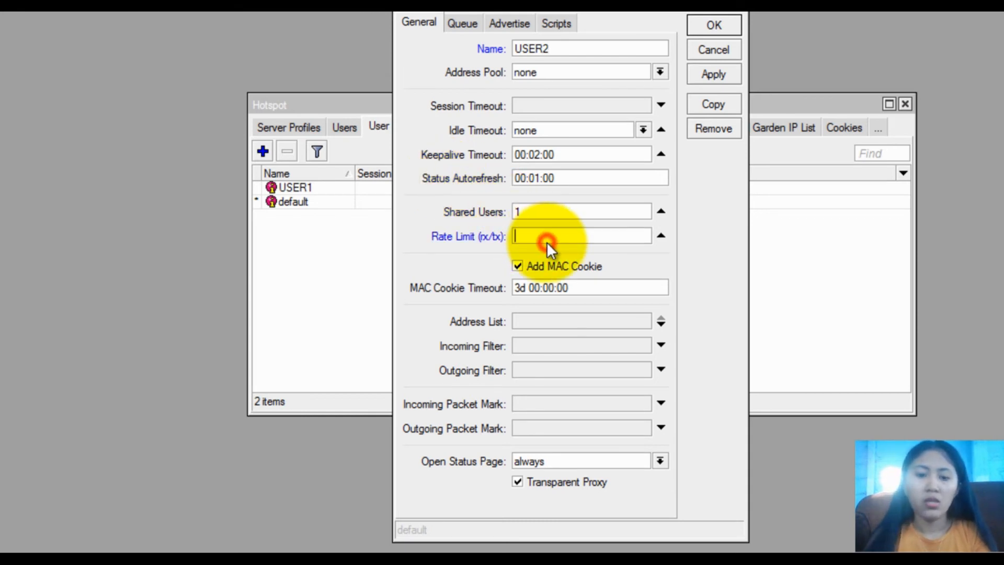
text(512)
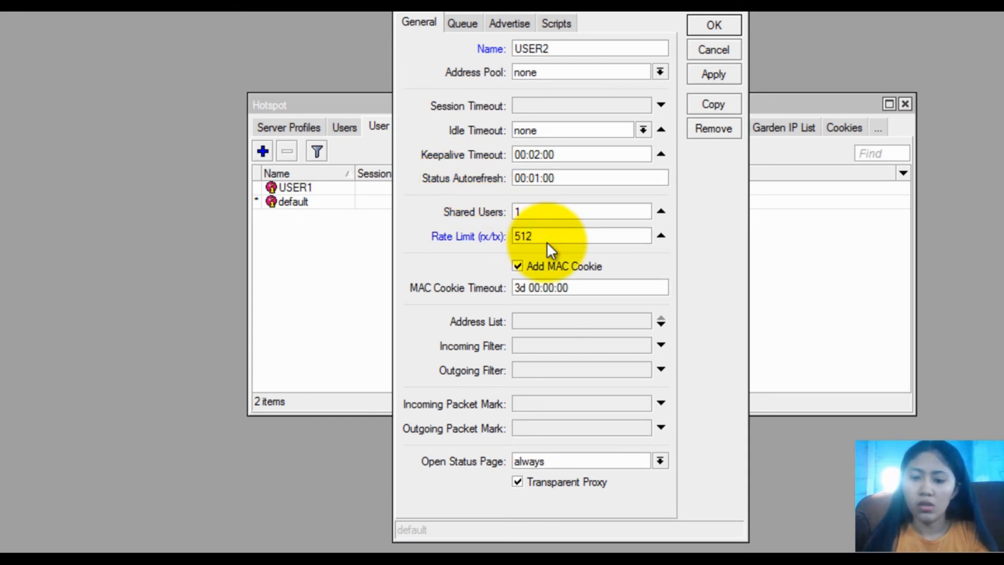
text(K/2M)
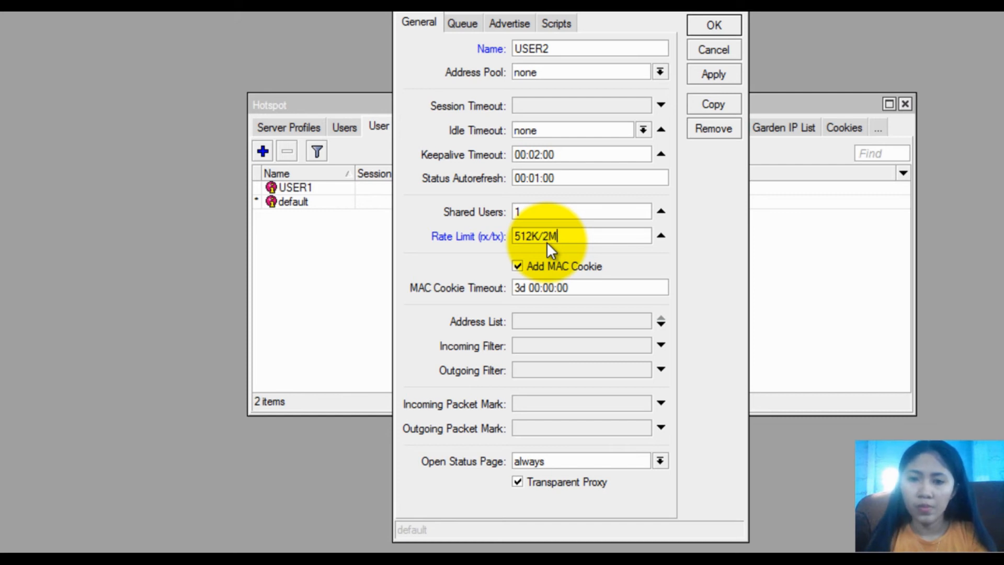
click(552, 481)
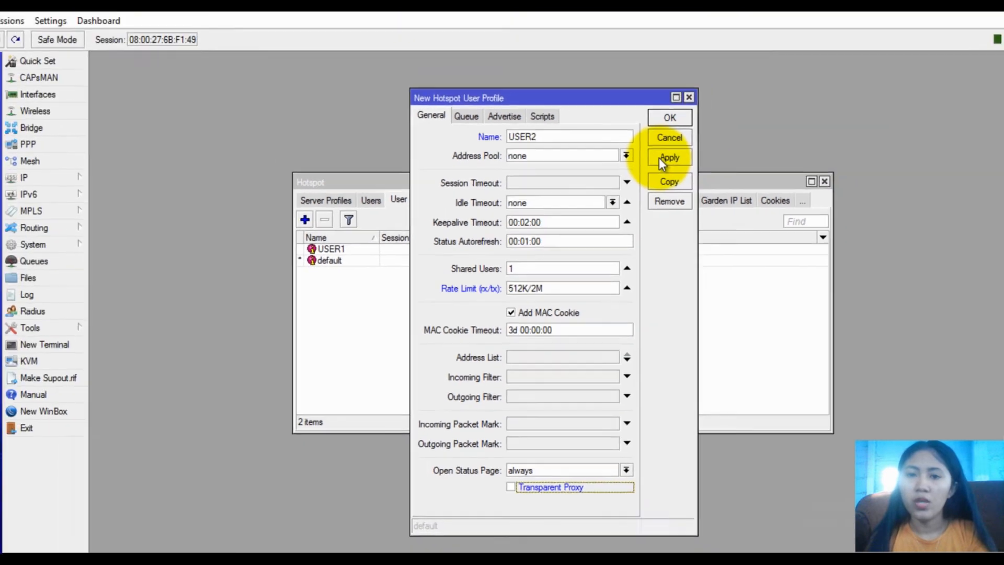
click(660, 158)
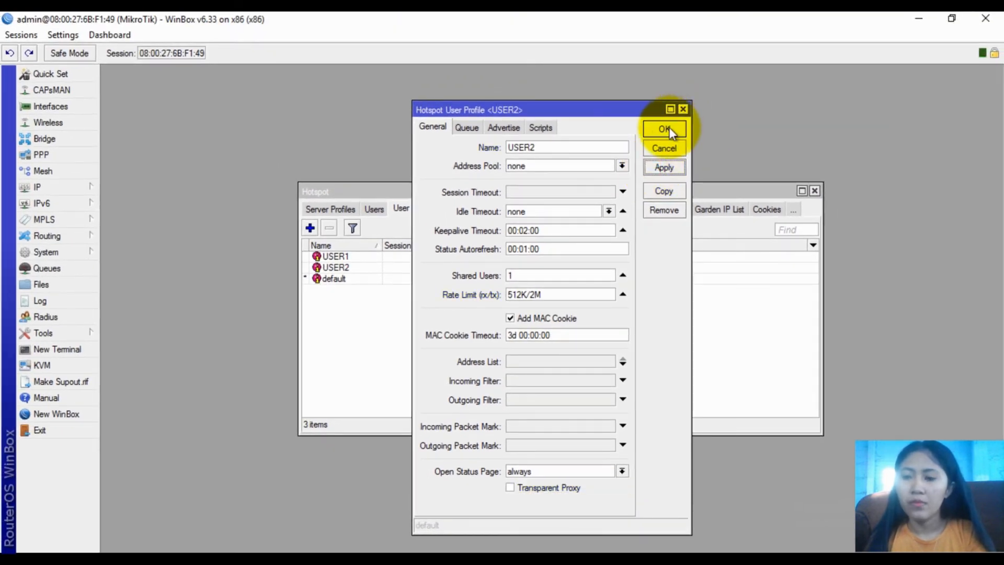
click(671, 133)
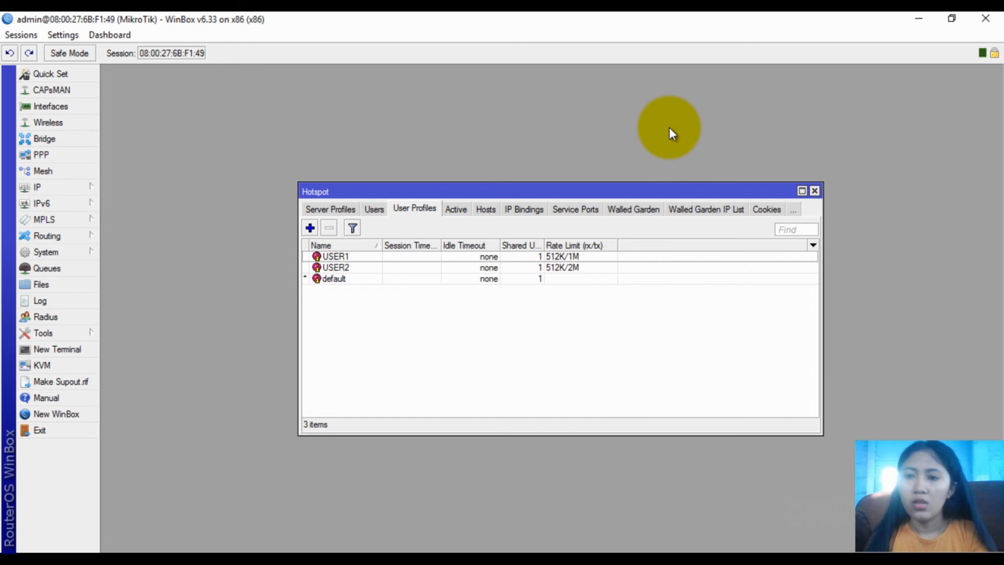
click(381, 208)
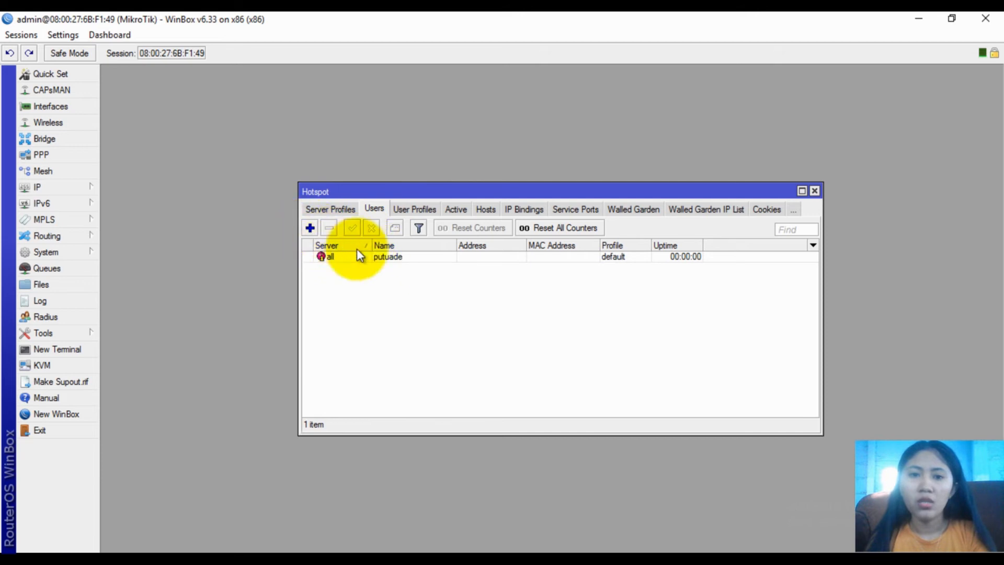
Add a new hotspot user named USER1 and assign it the USER1 profile
click(310, 228)
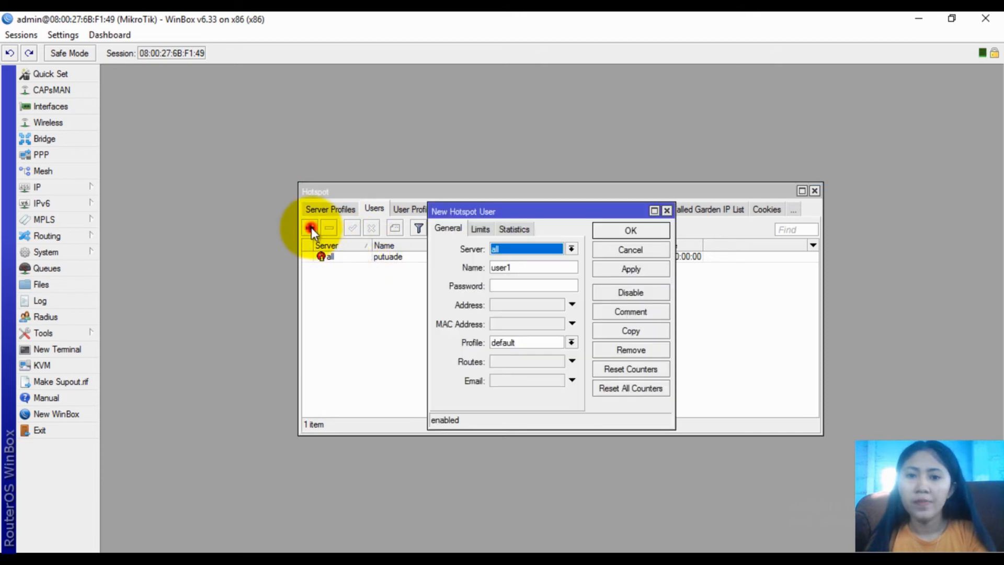
click(522, 266)
key(BackSpace)
key(BackSpace)
key(BackSpace)
key(BackSpace)
key(BackSpace)
text(USER1)
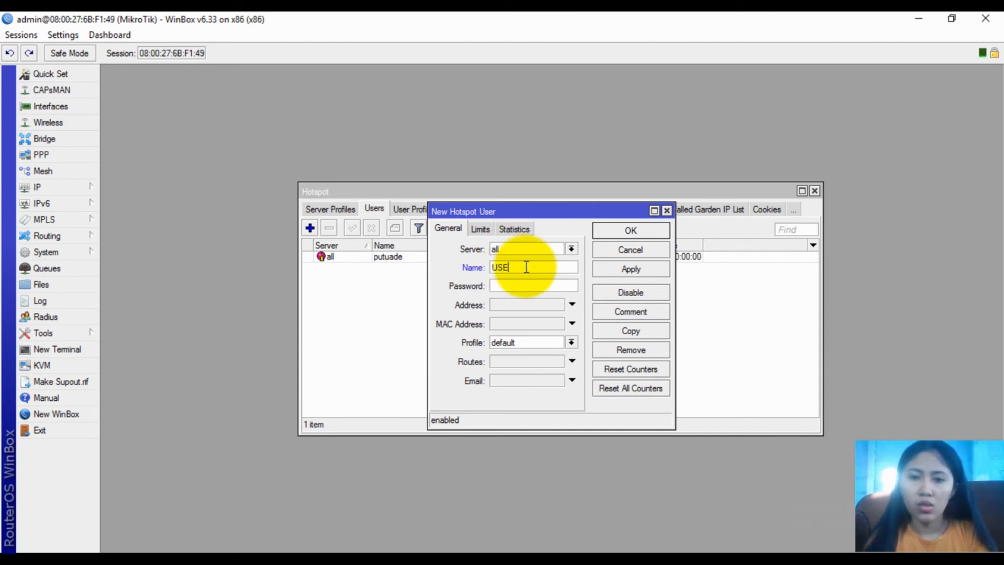
click(511, 341)
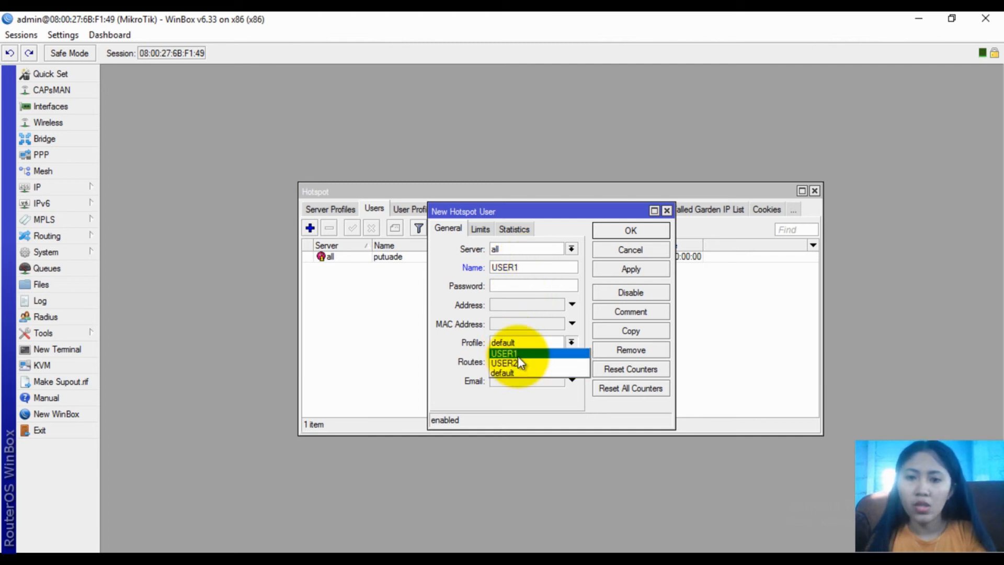
click(518, 355)
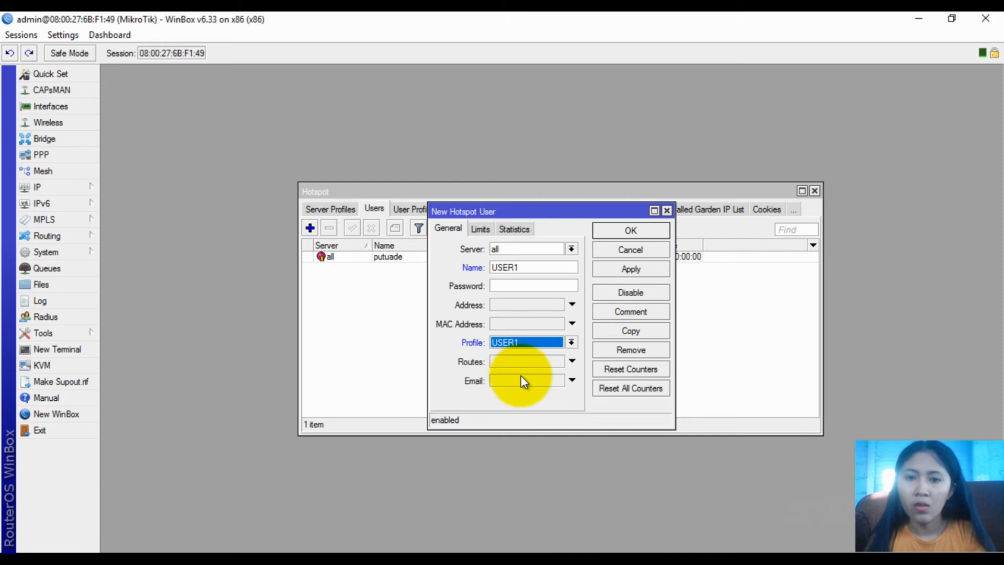
Give USER1 a 00:30:00 uptime limit and save the user
click(485, 231)
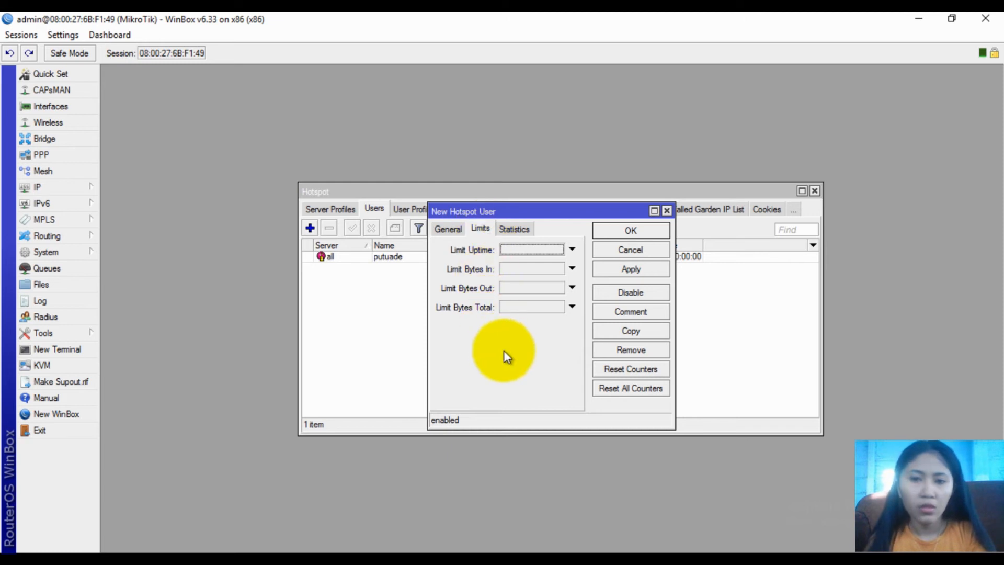
click(526, 254)
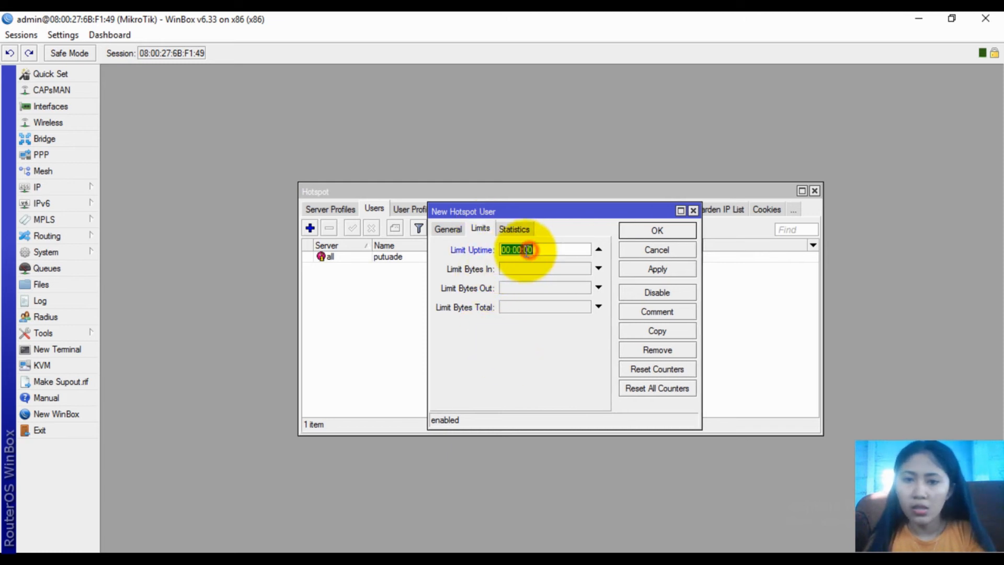
click(521, 249)
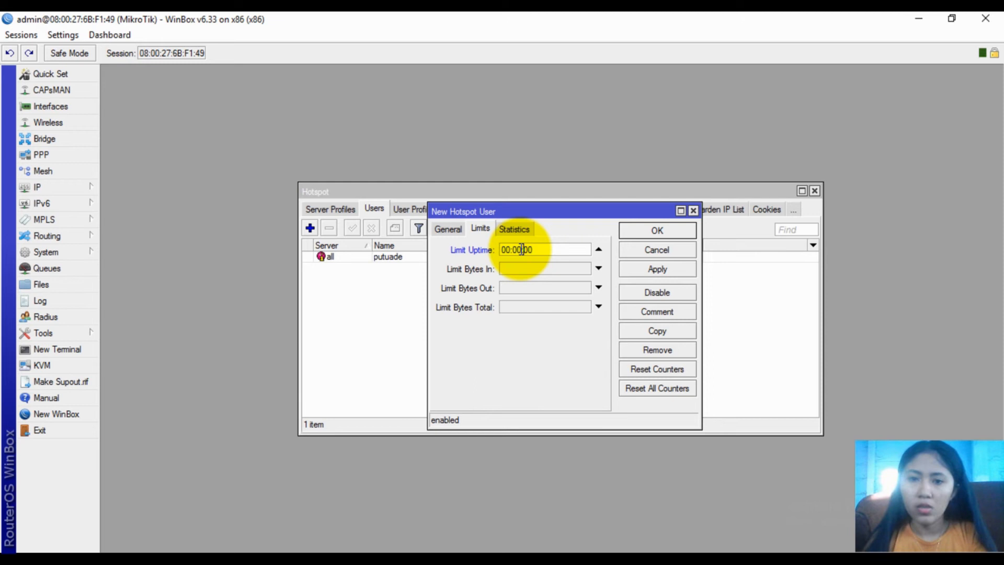
key(BackSpace)
text(3)
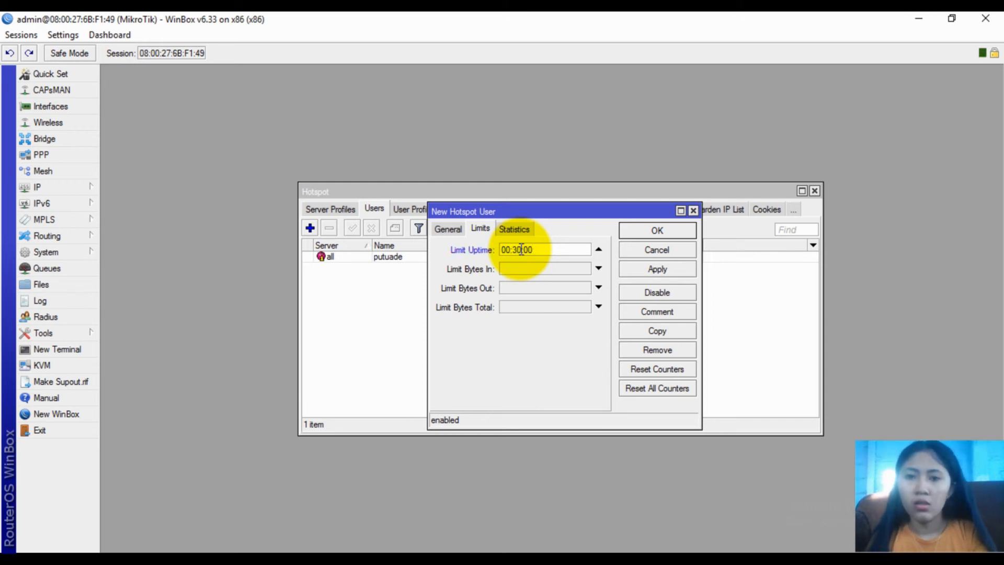
click(459, 229)
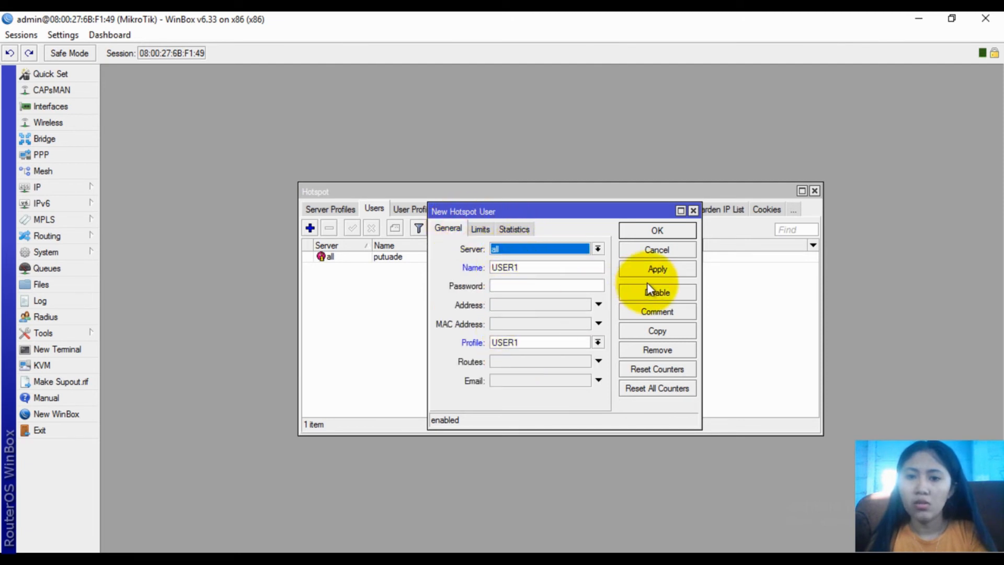
click(476, 228)
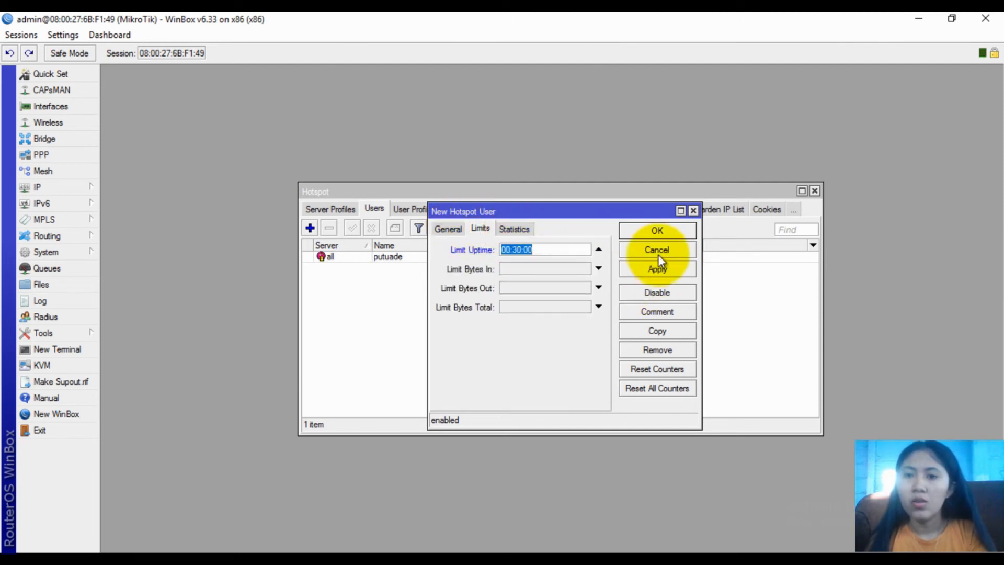
click(657, 269)
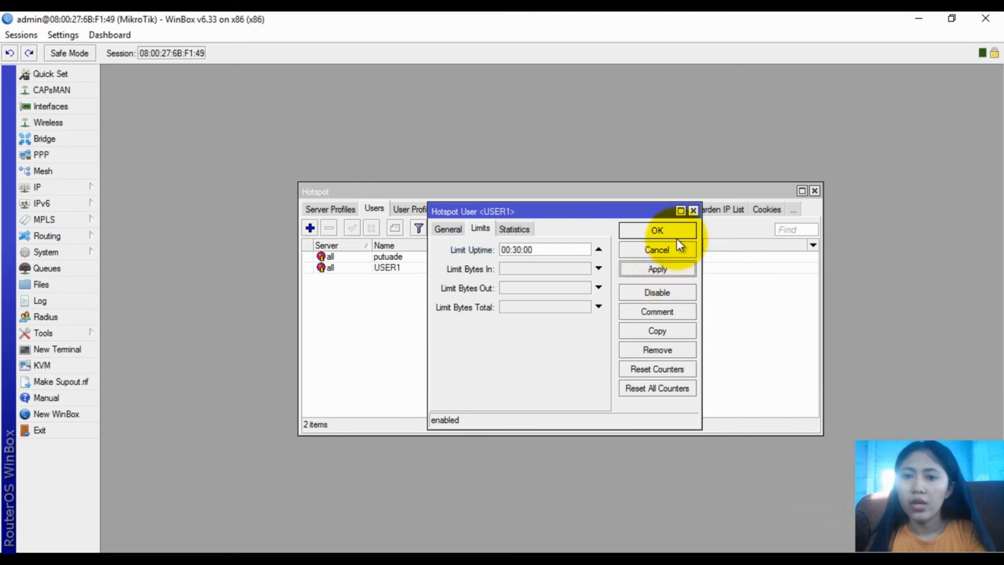
click(663, 231)
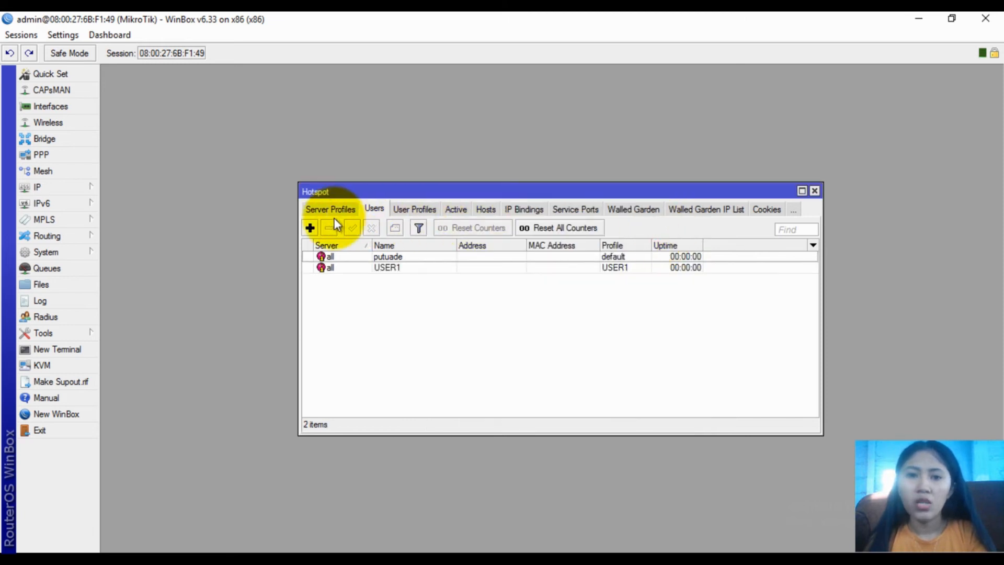
click(309, 227)
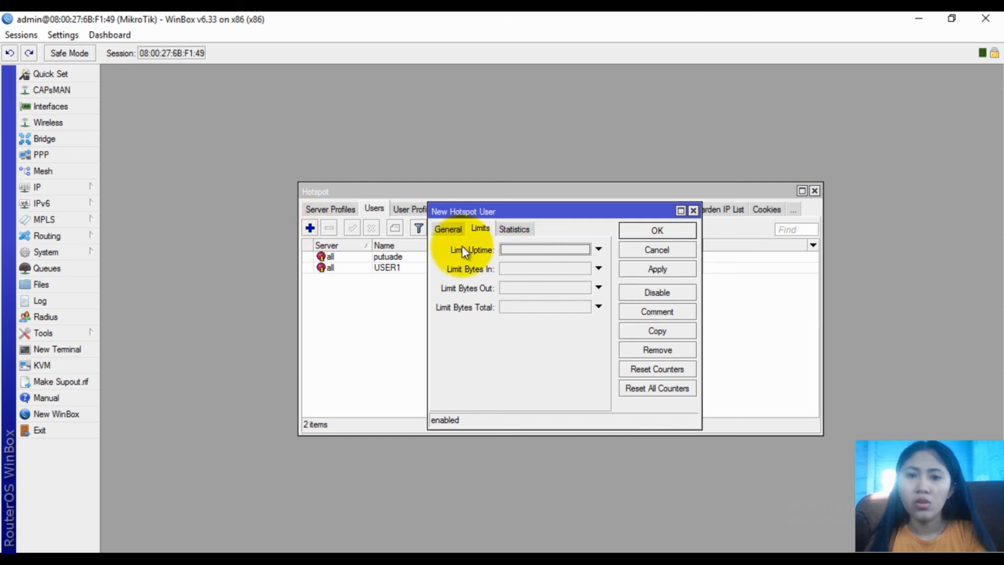
Name the new hotspot user USER2 and assign it the USER2 profile
click(449, 229)
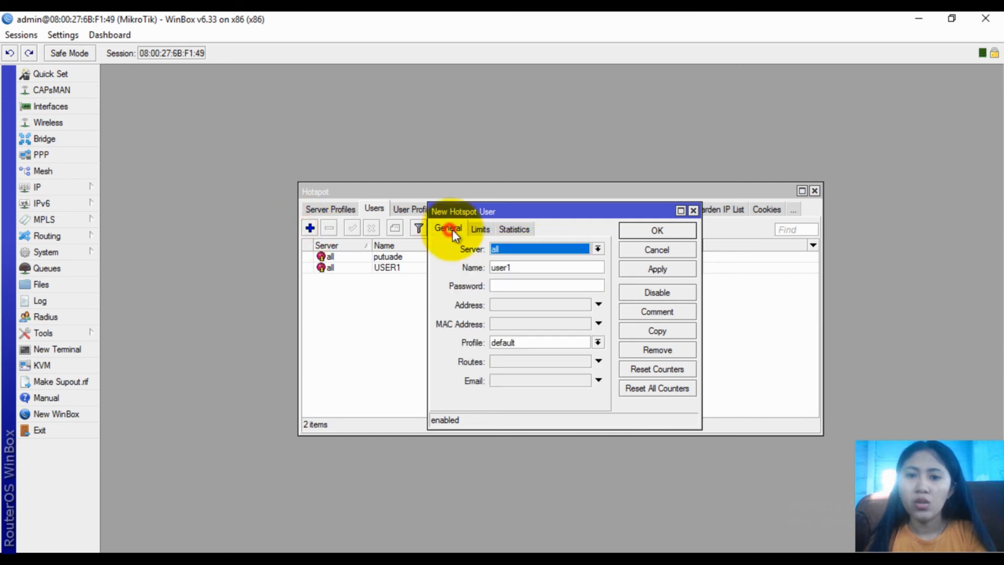
click(516, 267)
key(BackSpace)
key(BackSpace)
key(BackSpace)
key(BackSpace)
key(BackSpace)
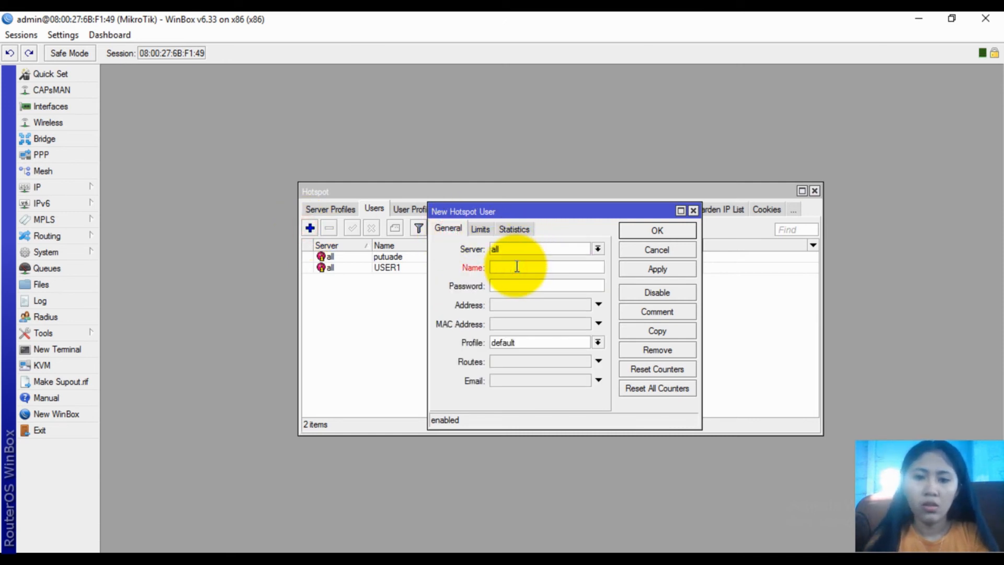
text(USER2)
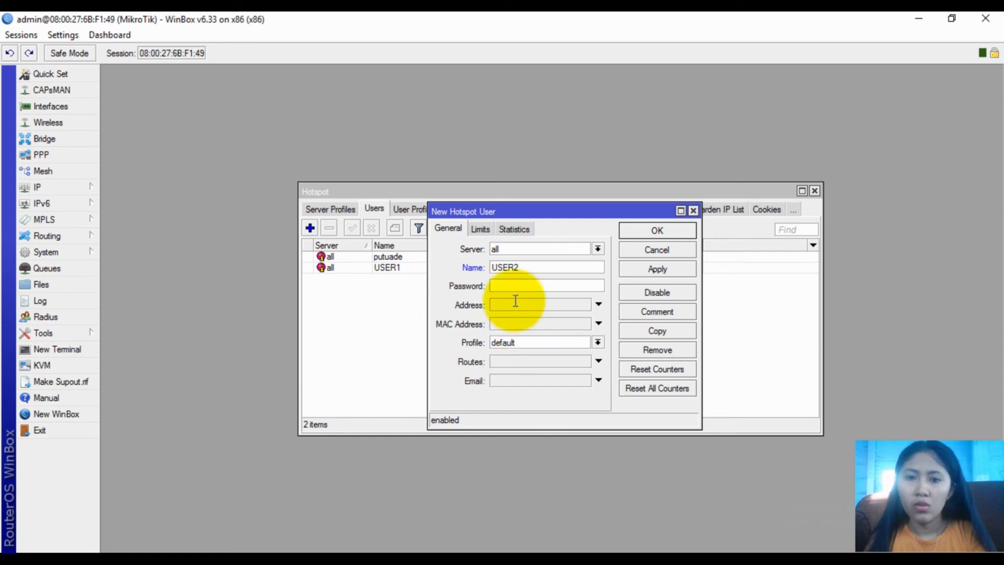
click(531, 343)
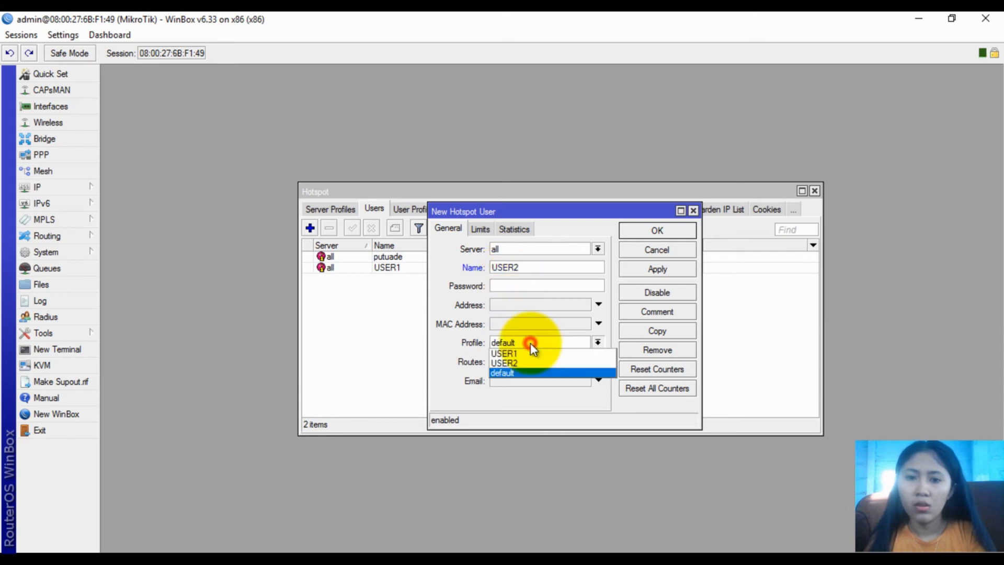
click(531, 362)
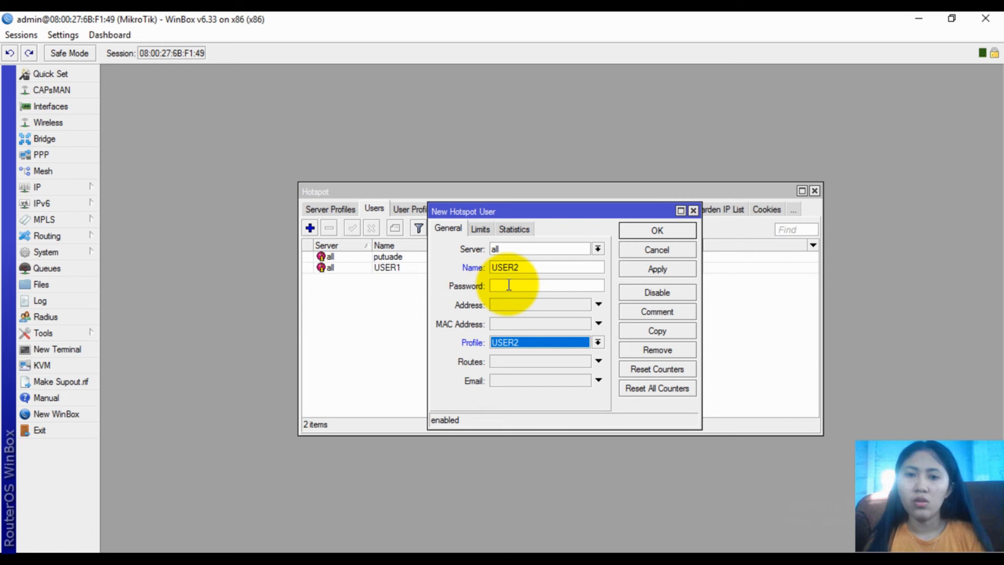
Set USER2's uptime limit to 00:30:00, save it, and close the Hotspot window
click(484, 229)
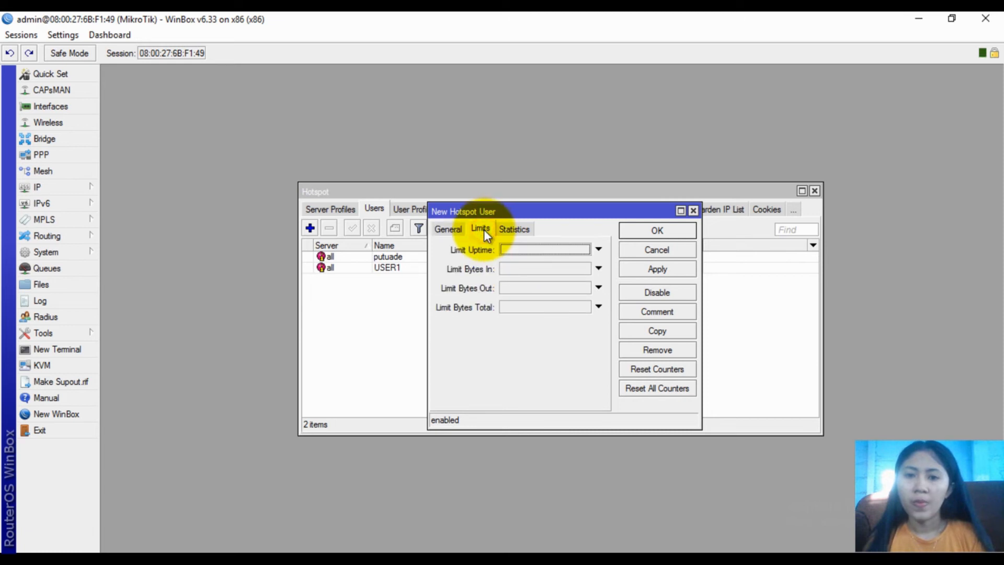
double_click(517, 249)
click(521, 249)
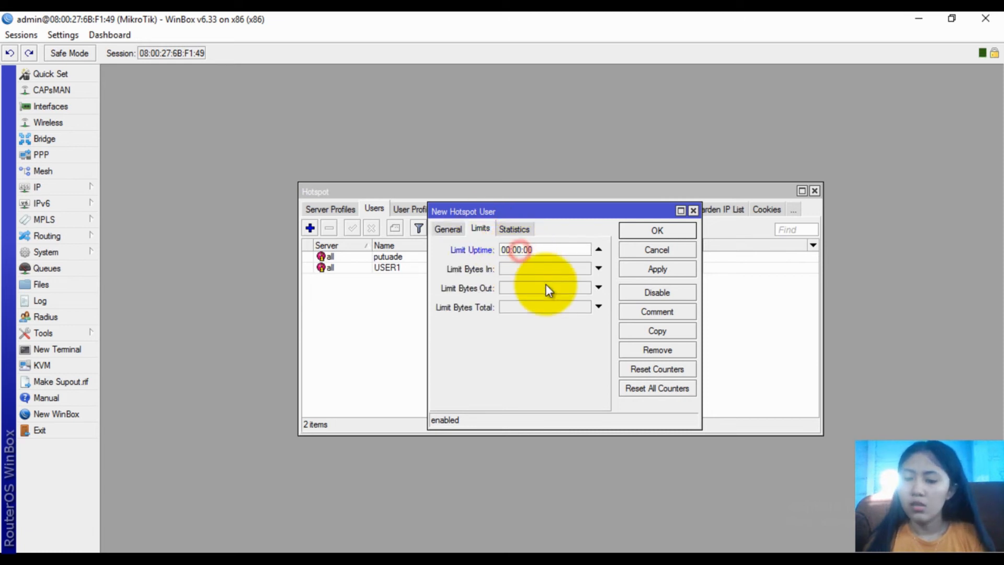
key(BackSpace)
key(BackSpace)
text(30)
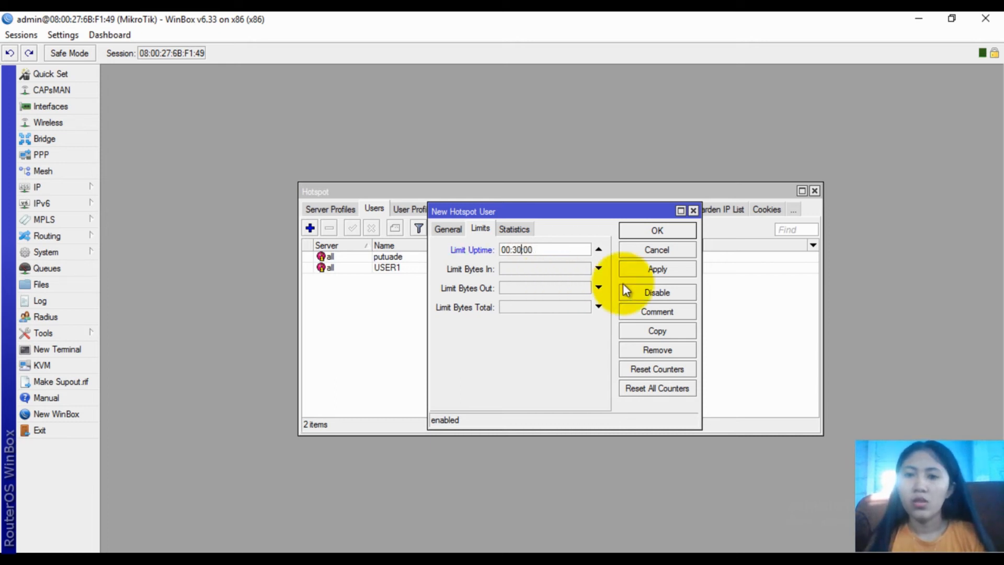
click(655, 270)
click(647, 230)
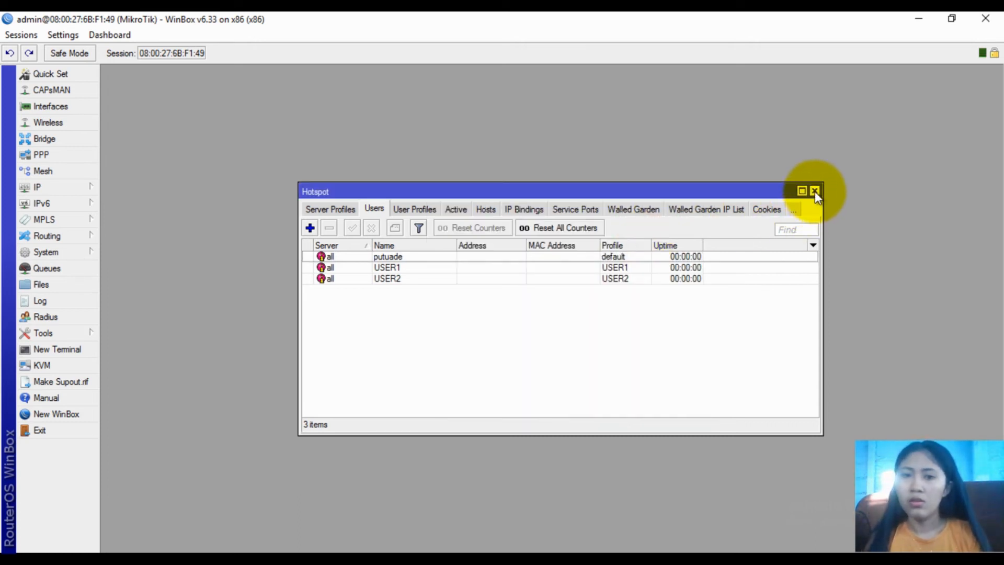
click(815, 192)
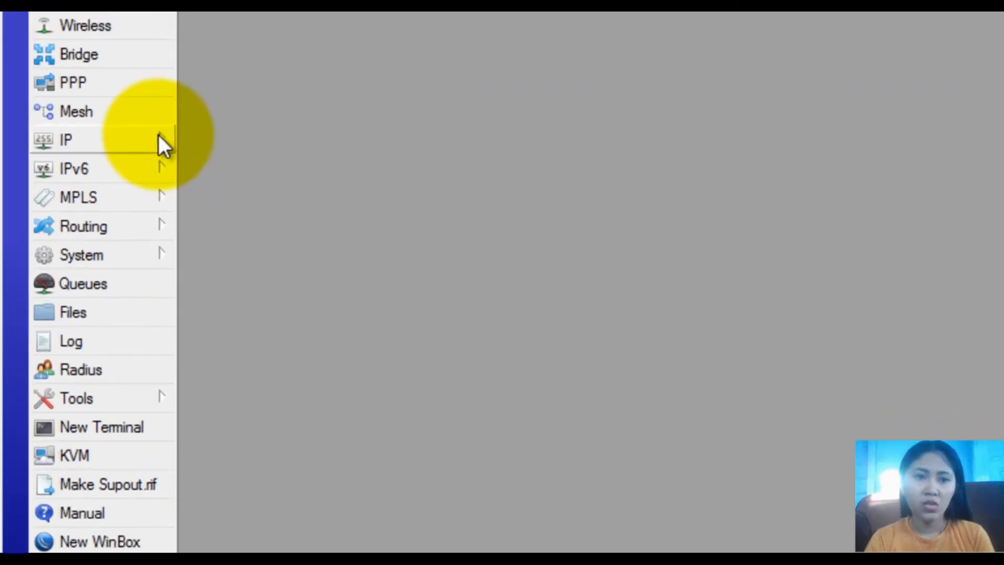
Enable the web proxy under IP > Web Proxy on port 8080
click(157, 136)
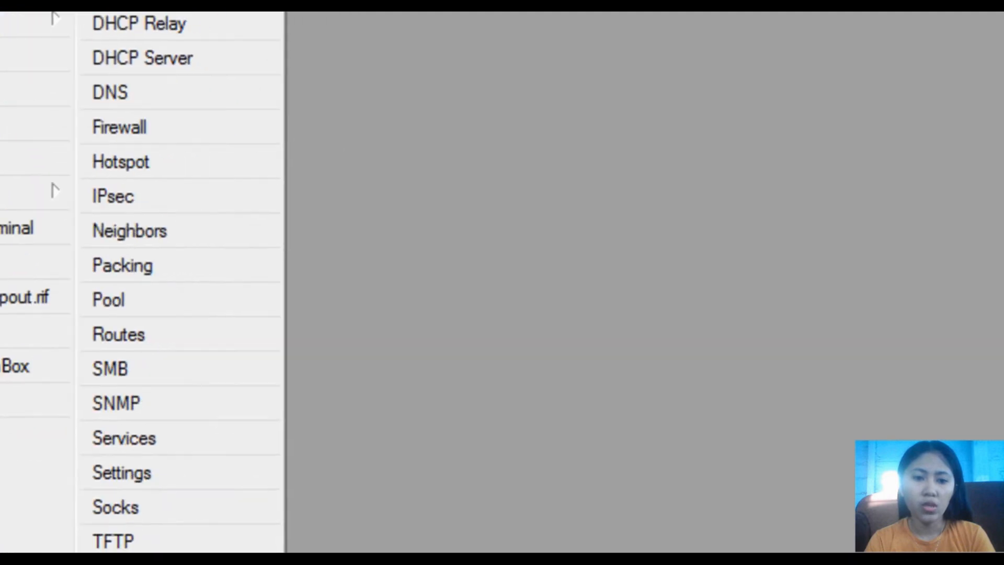
click(98, 532)
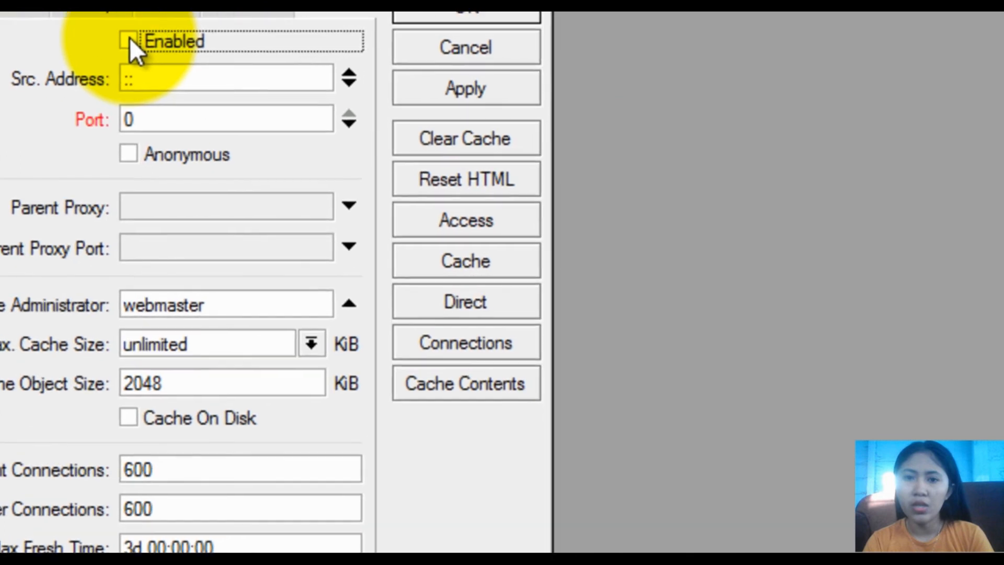
click(498, 162)
double_click(148, 113)
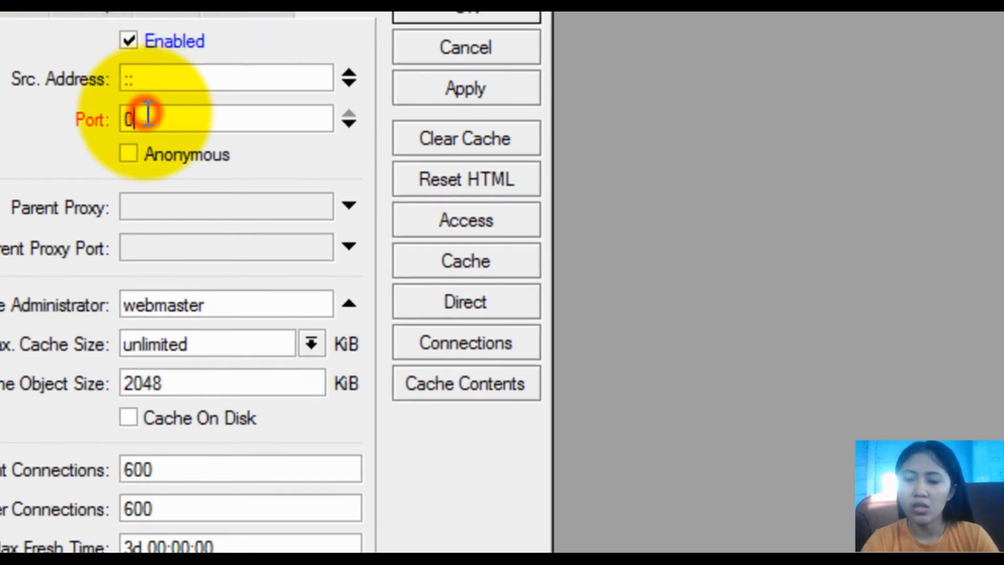
key(BackSpace)
text(8080)
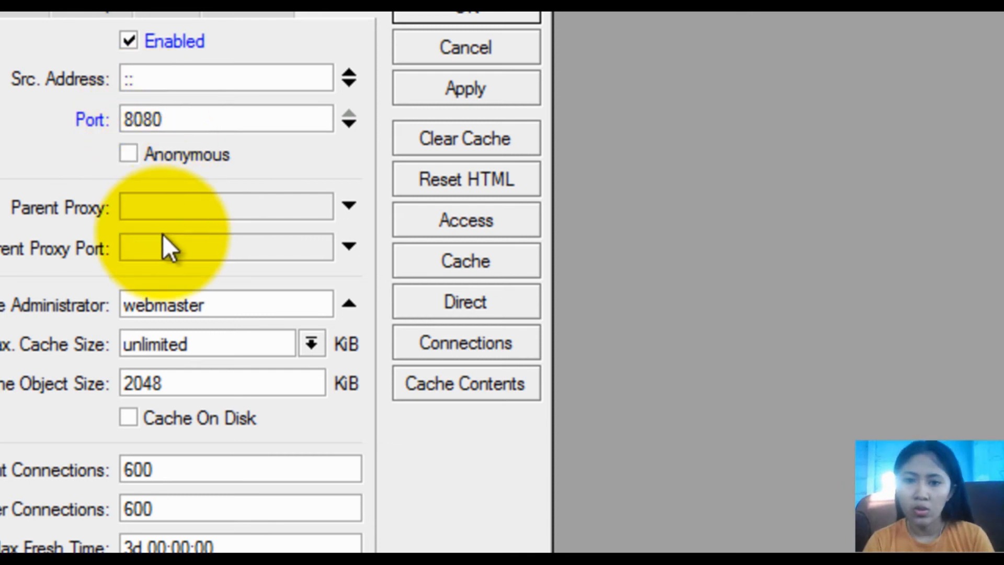
Enter the cache administrator's e-mail address and enable Cache On Disk
drag(200, 296, 139, 305)
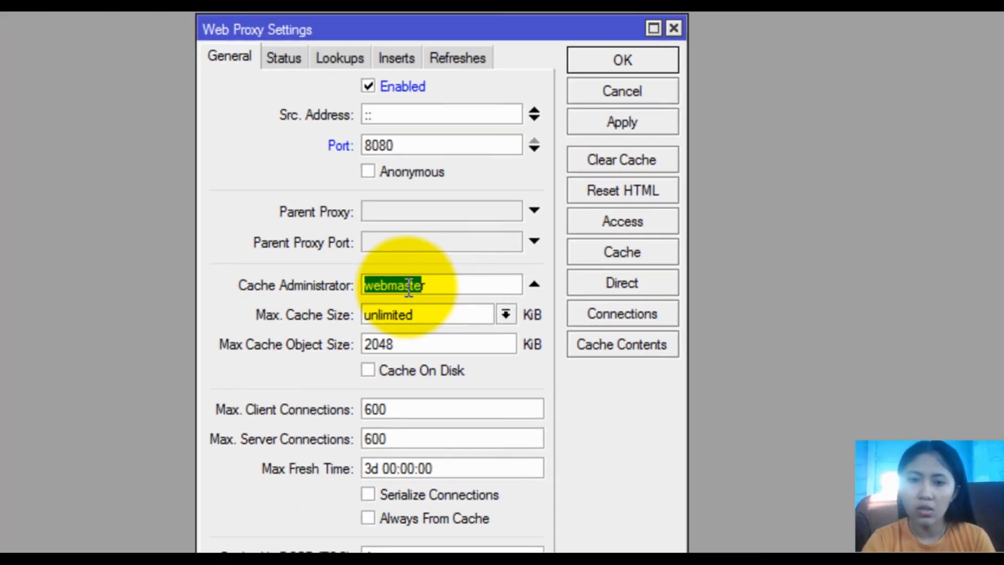
key(BackSpace)
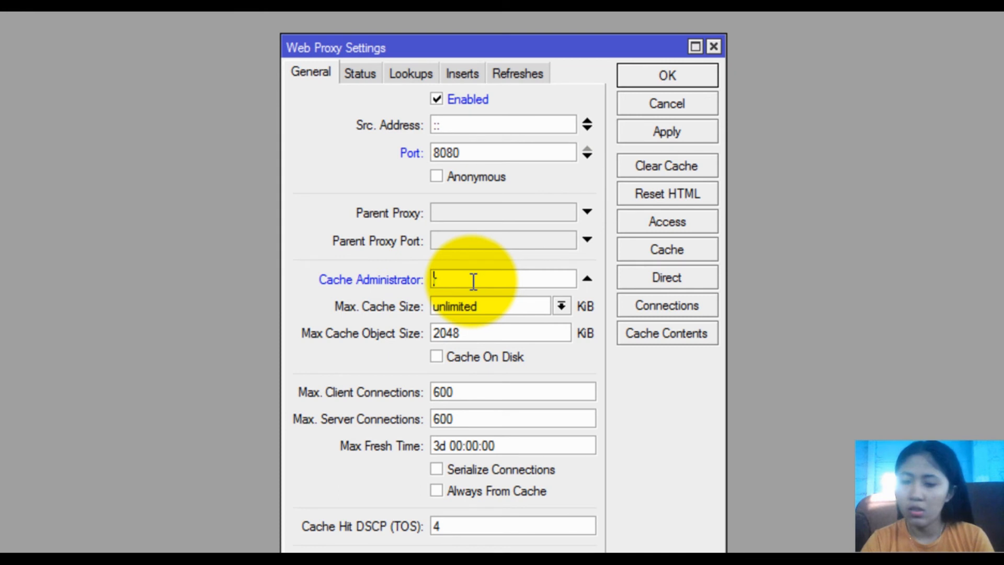
text(d)
key(BackSpace)
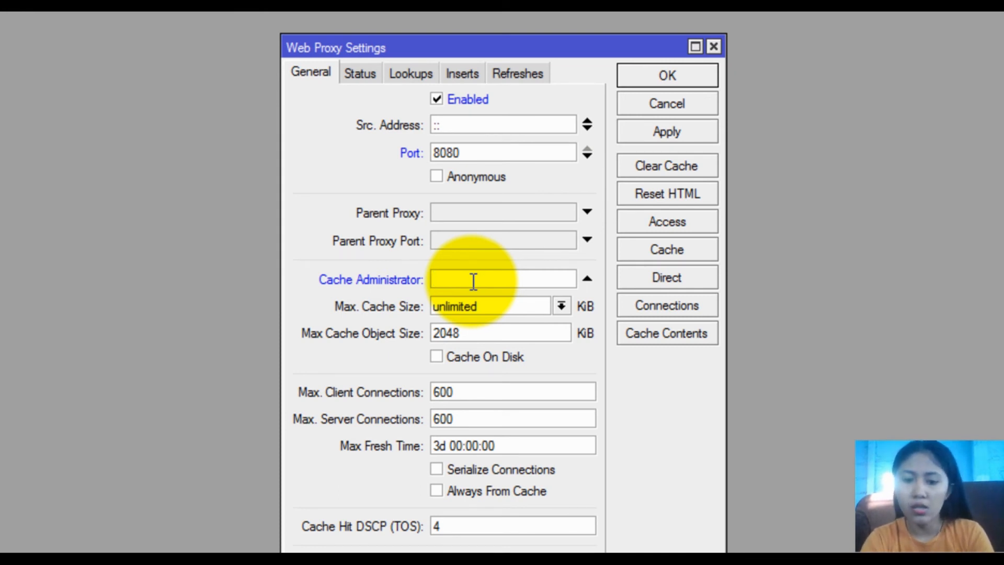
text(P)
key(BackSpace)
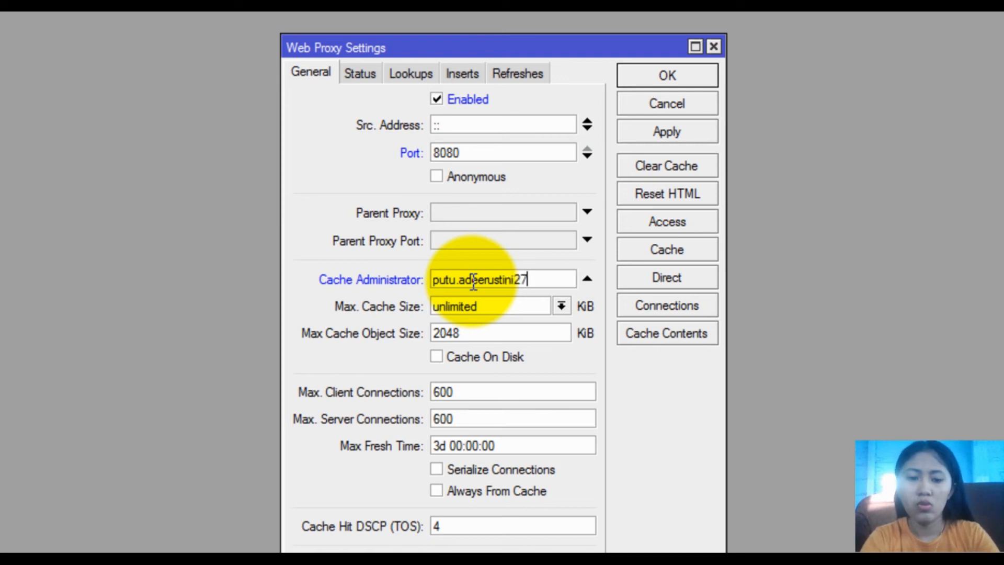
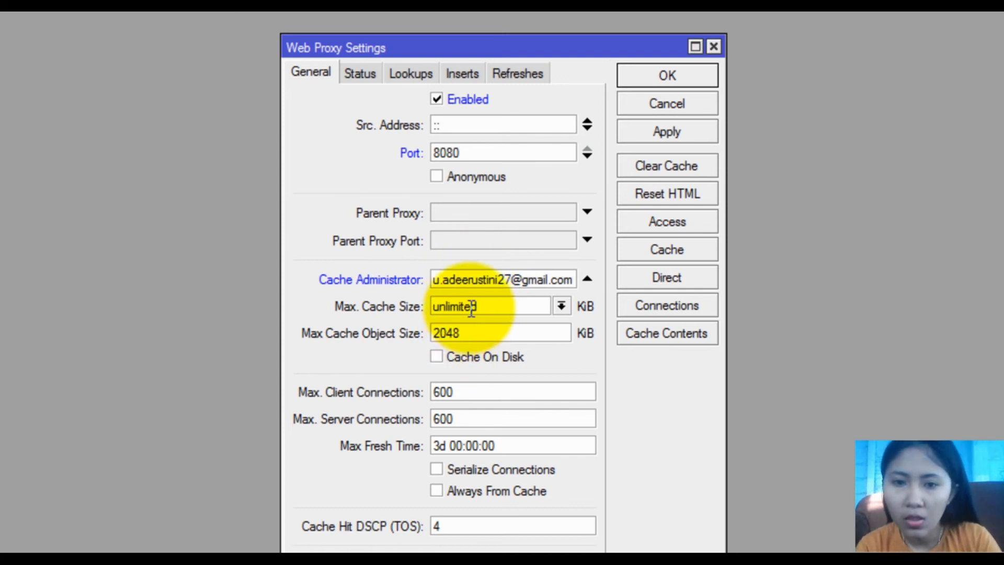
click(467, 280)
key(BackSpace)
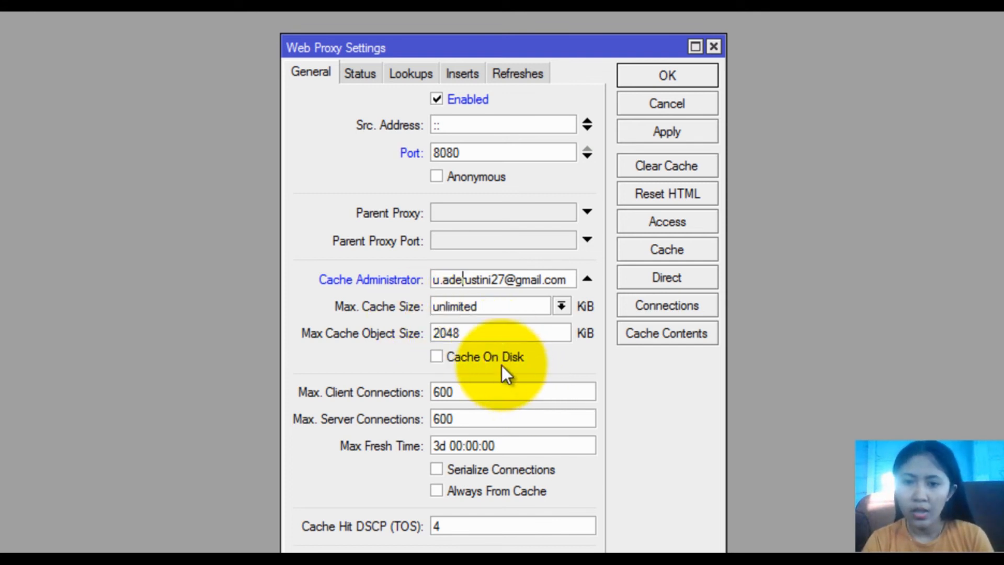
click(476, 358)
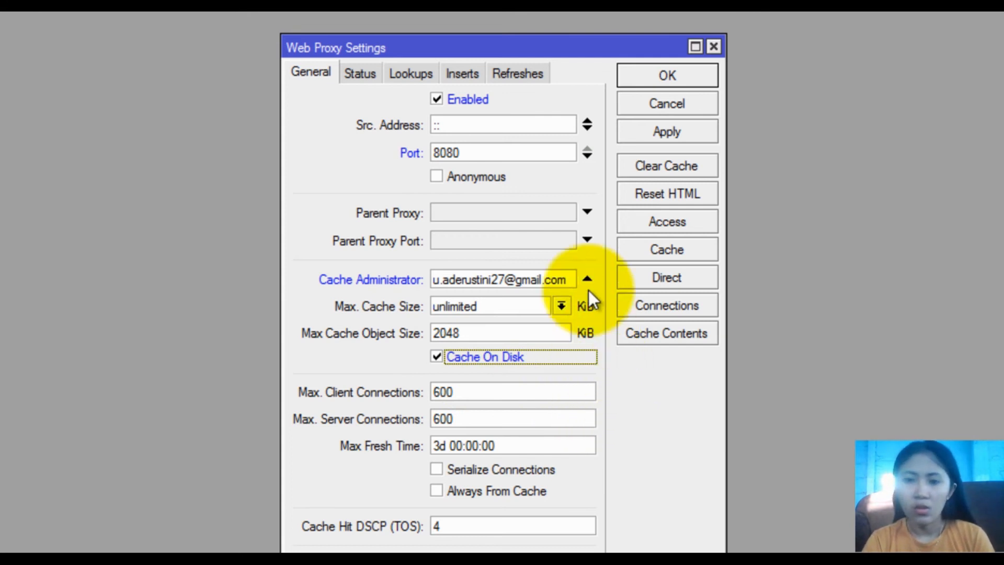
click(644, 229)
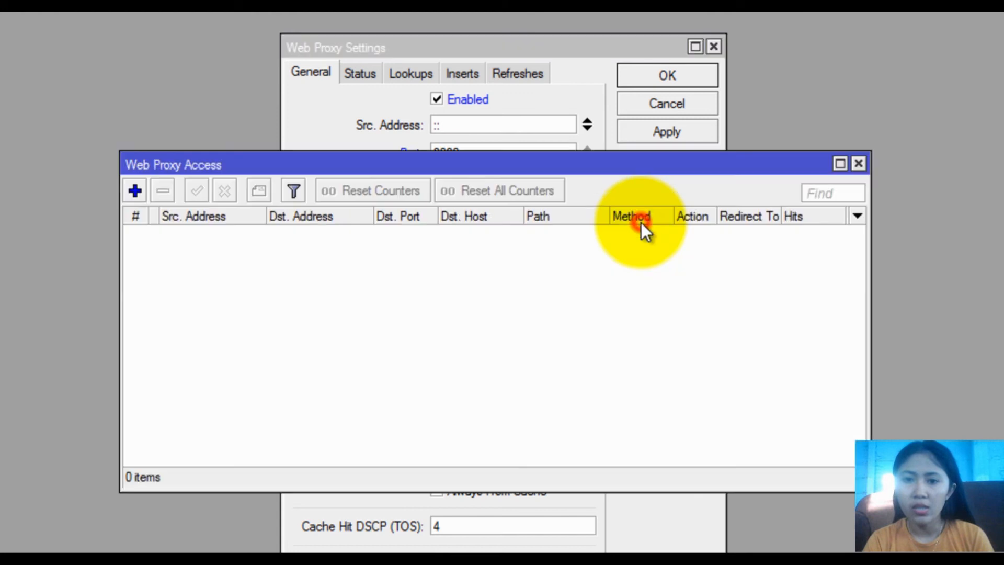
click(137, 191)
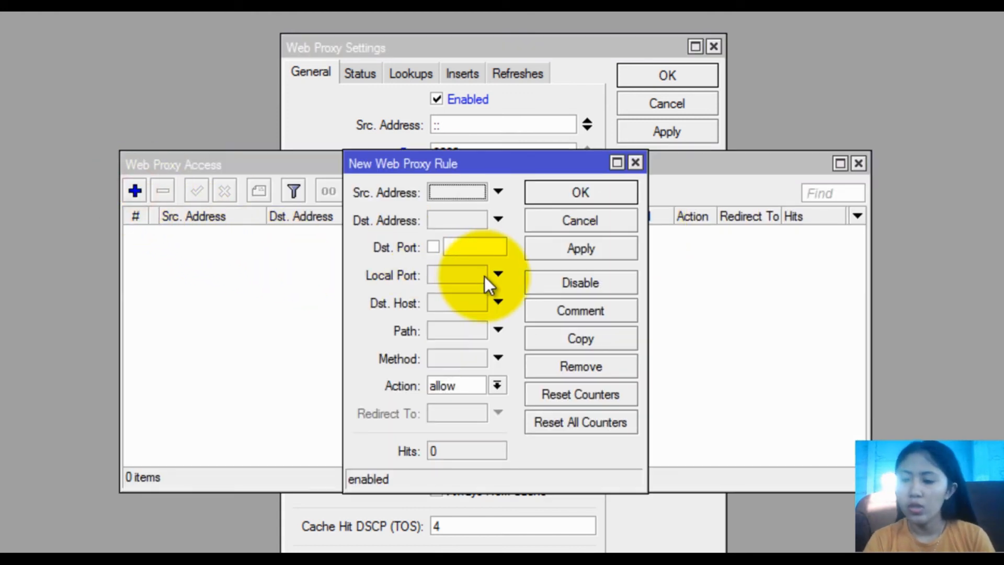
click(475, 245)
text(80)
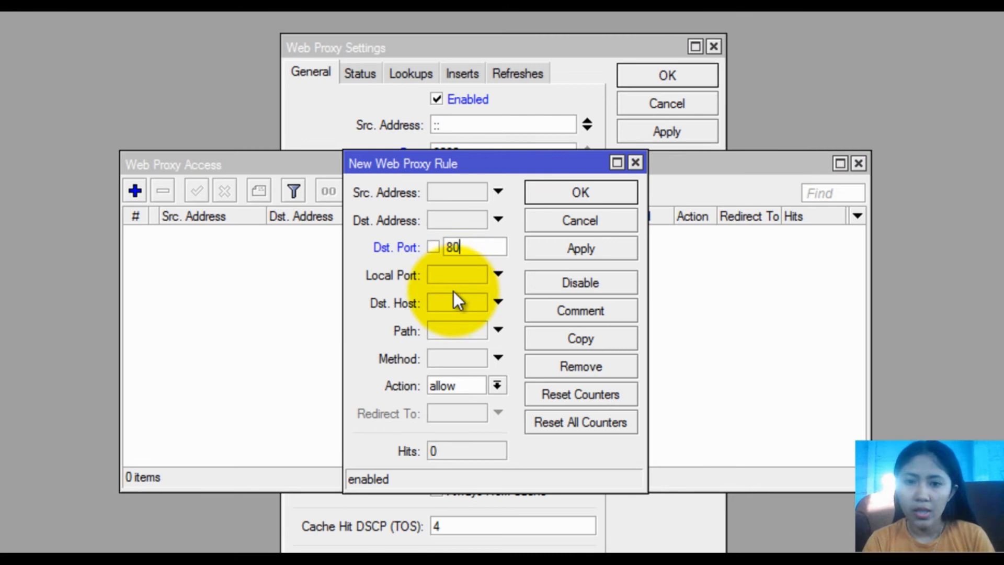
click(440, 302)
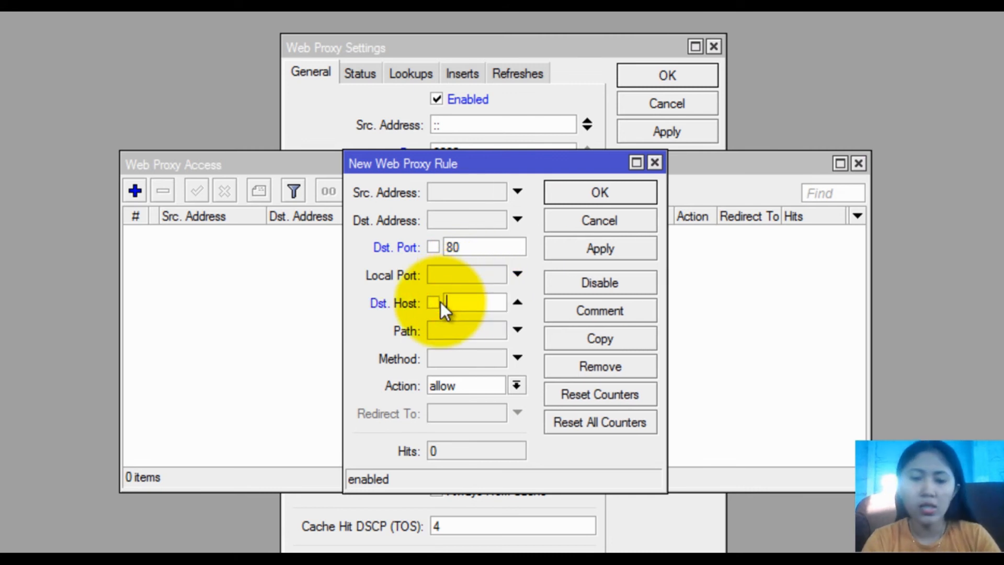
text(www)
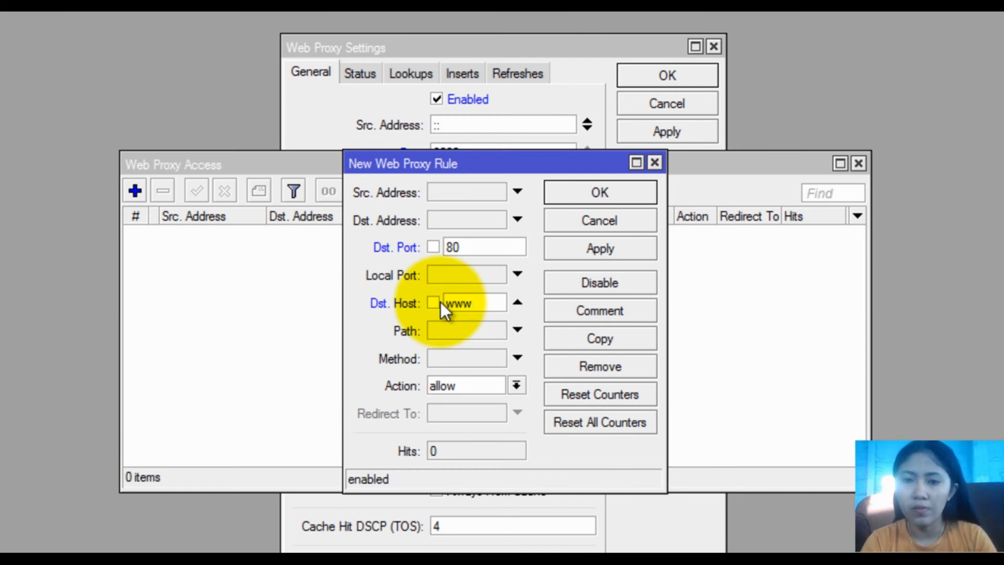
text(.d)
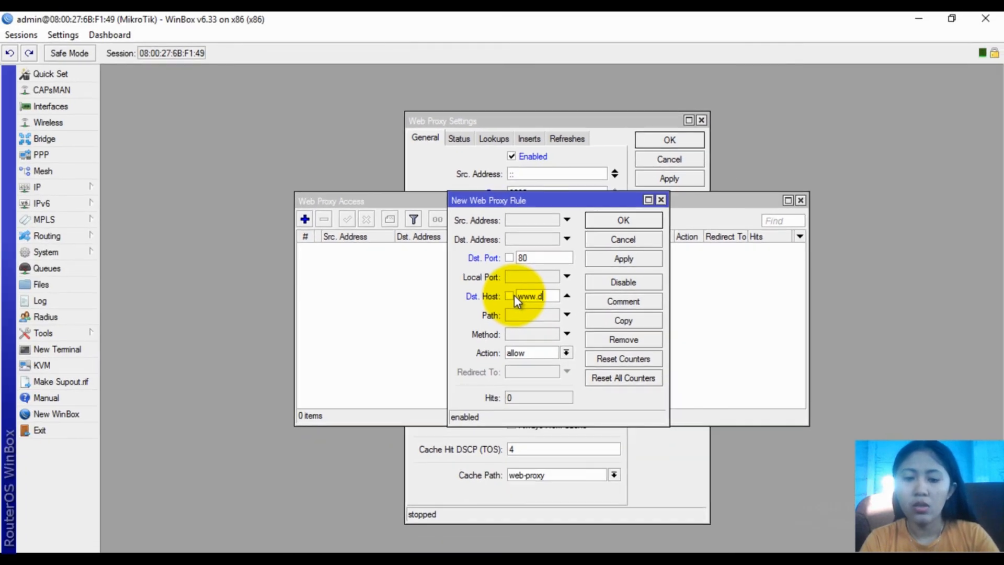
text(etik.com)
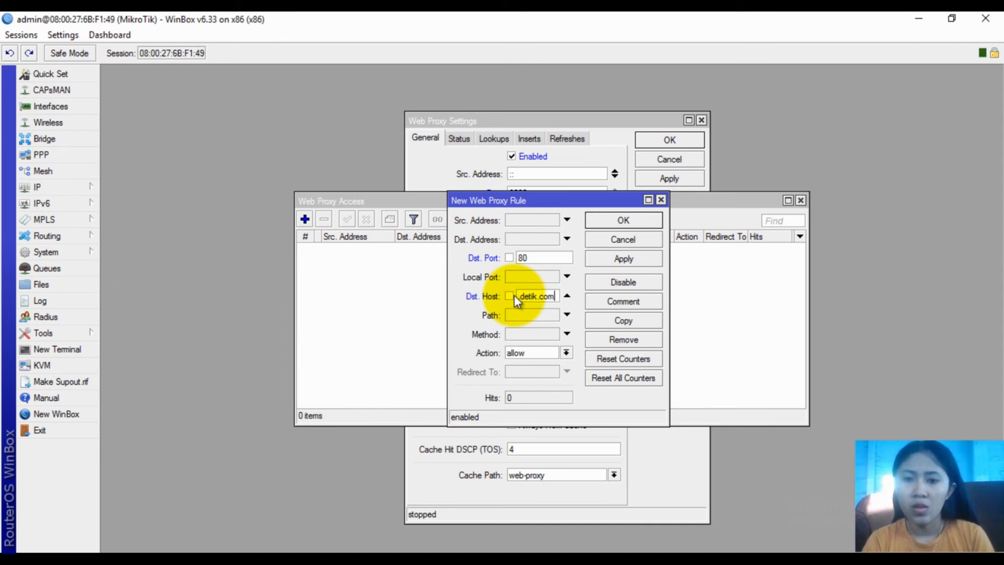
click(531, 354)
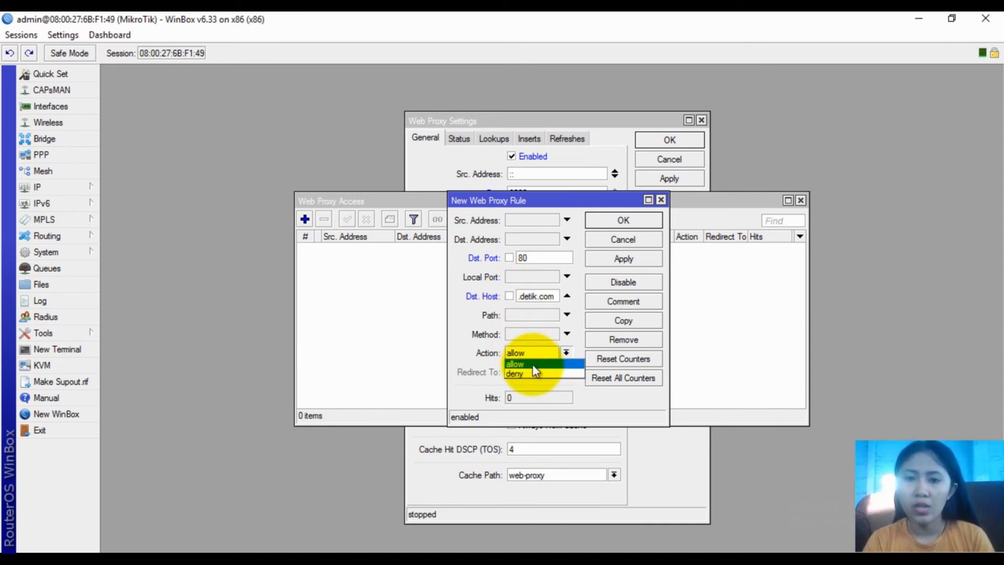
click(532, 369)
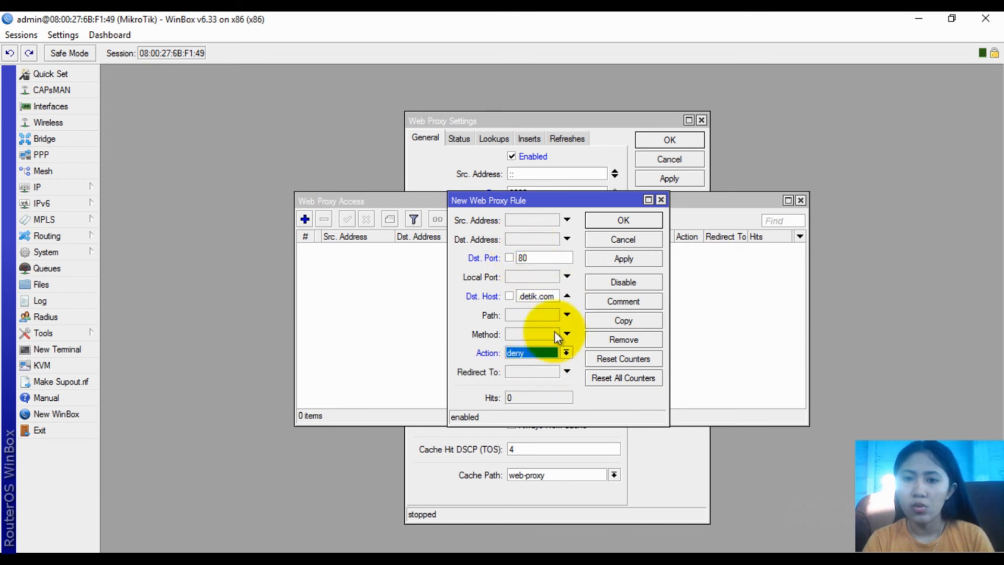
click(604, 260)
click(610, 222)
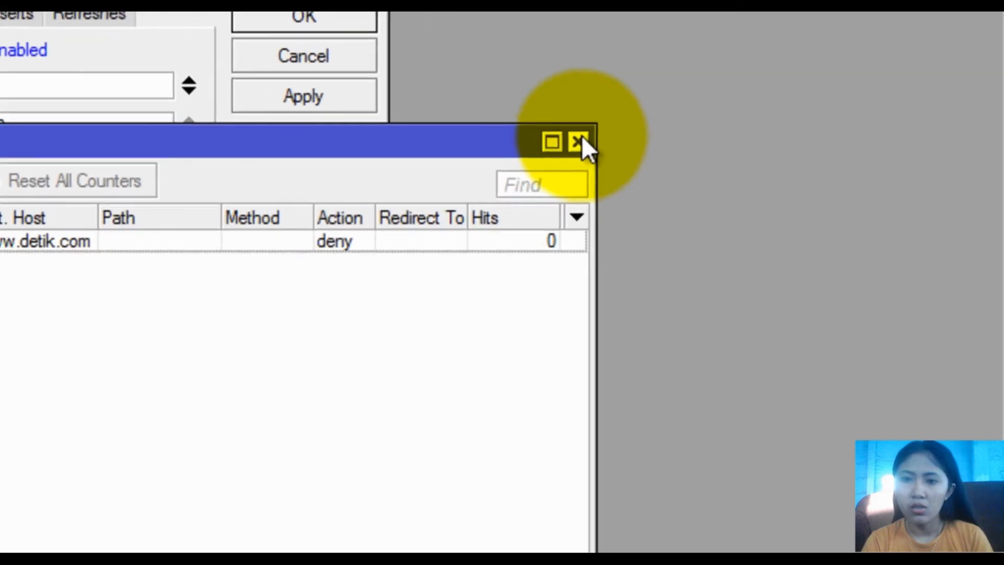
Close the access list, then apply and close the Web Proxy settings
click(801, 201)
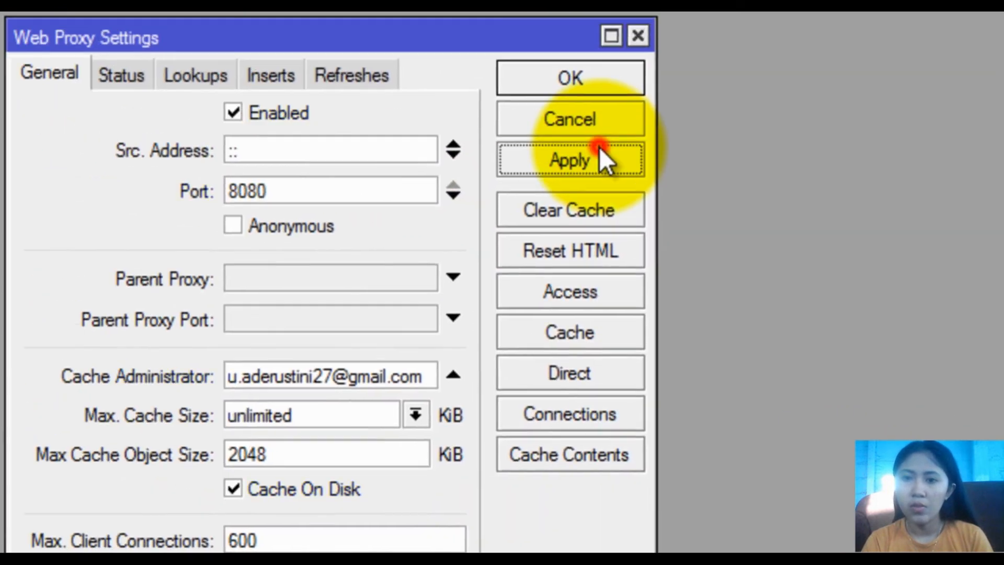
click(317, 80)
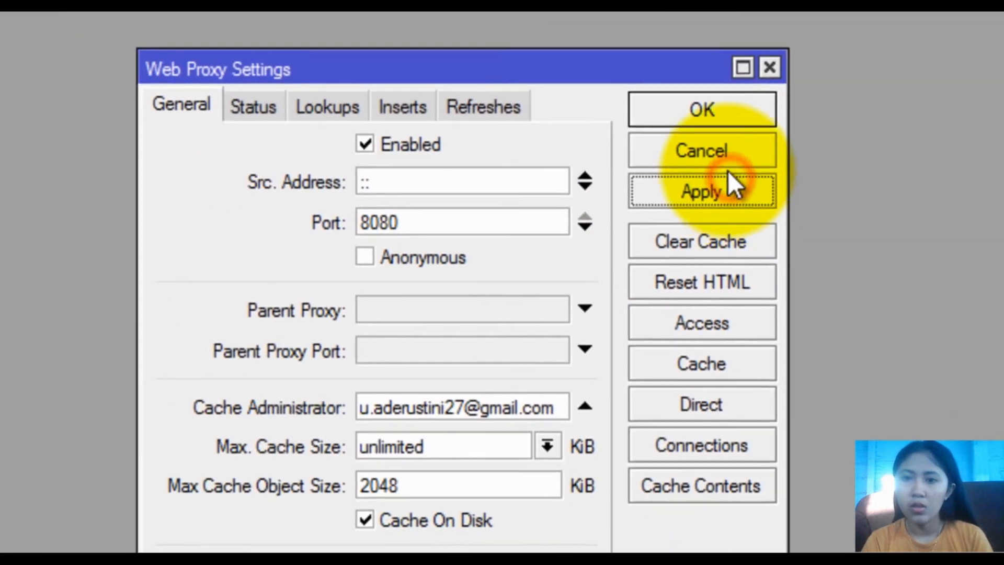
click(702, 109)
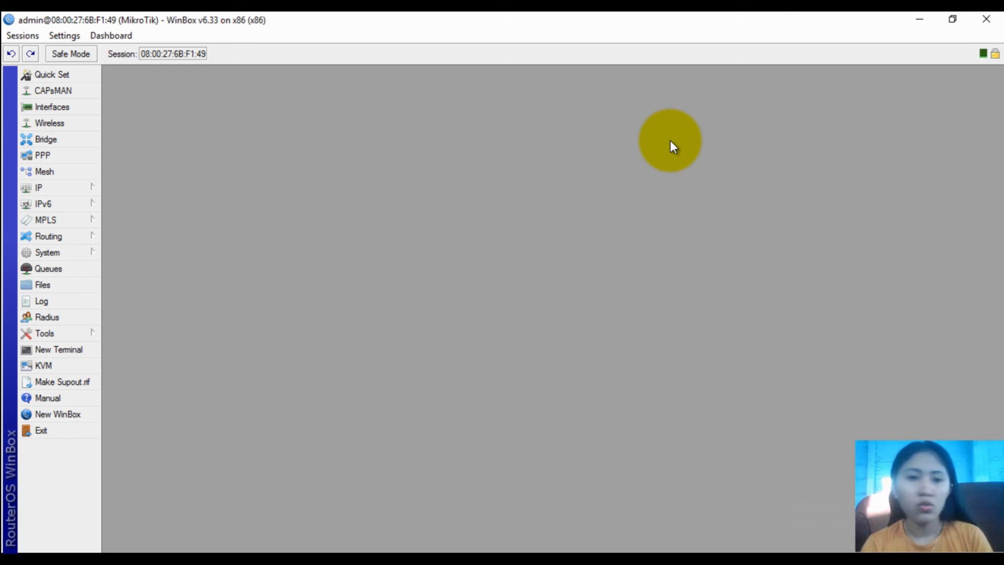
click(92, 187)
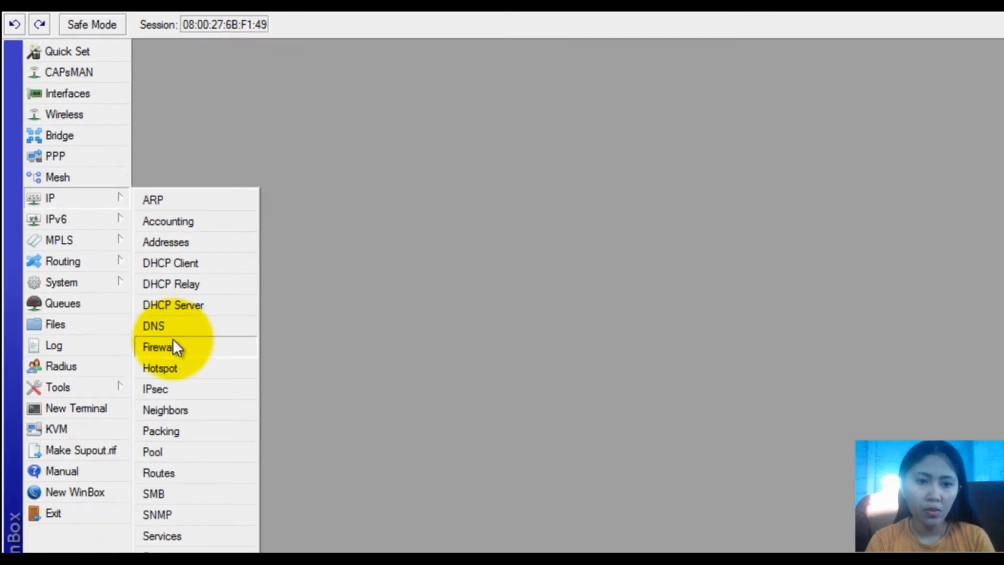
Start a new firewall NAT rule: chain dstnat, protocol tcp, destination ports 80,8080,8000
click(173, 345)
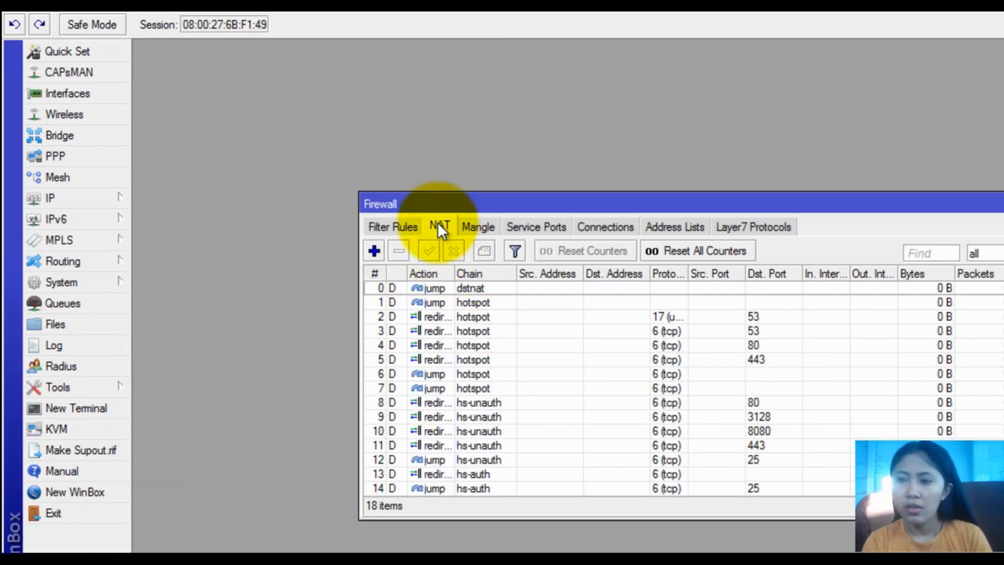
click(373, 251)
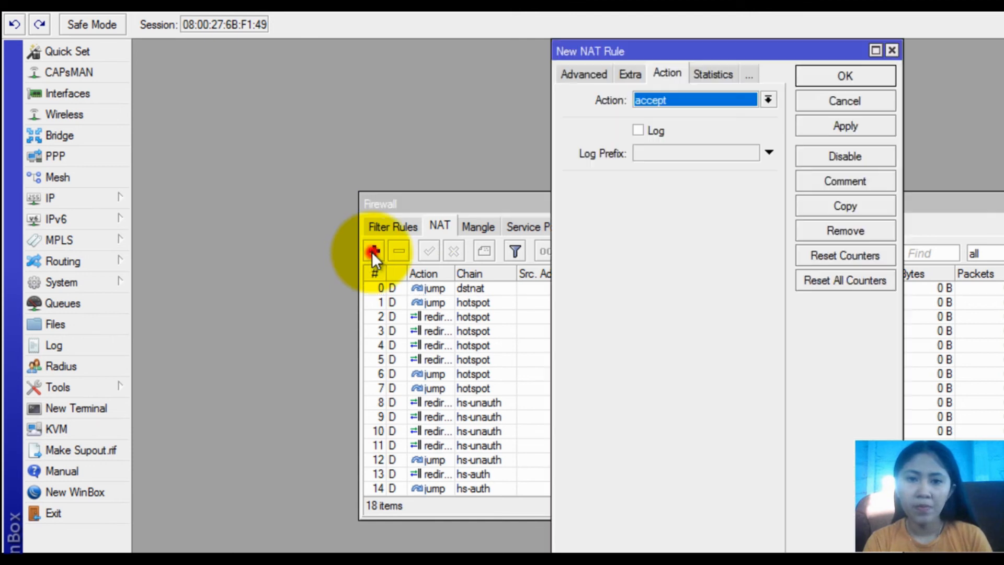
click(576, 72)
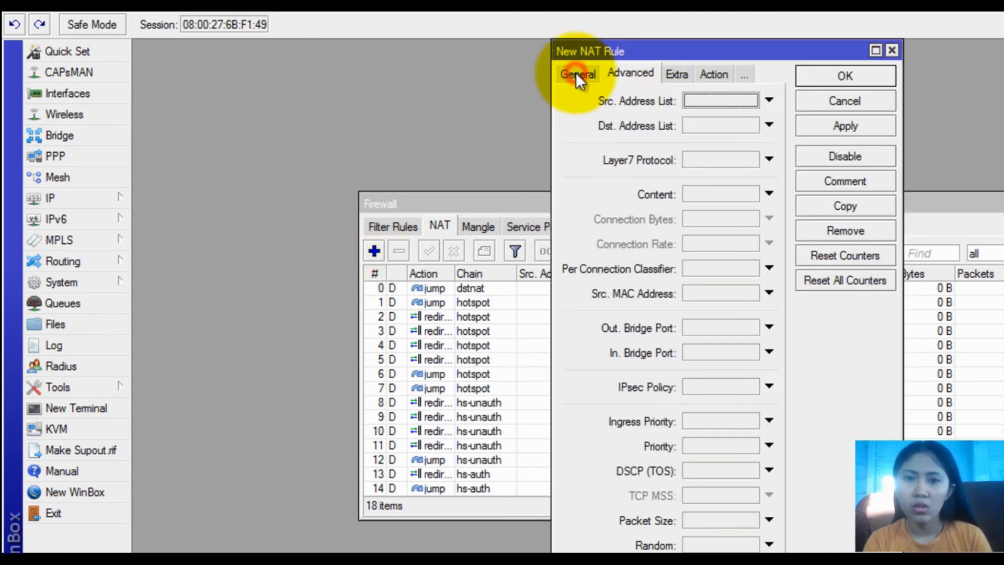
click(569, 73)
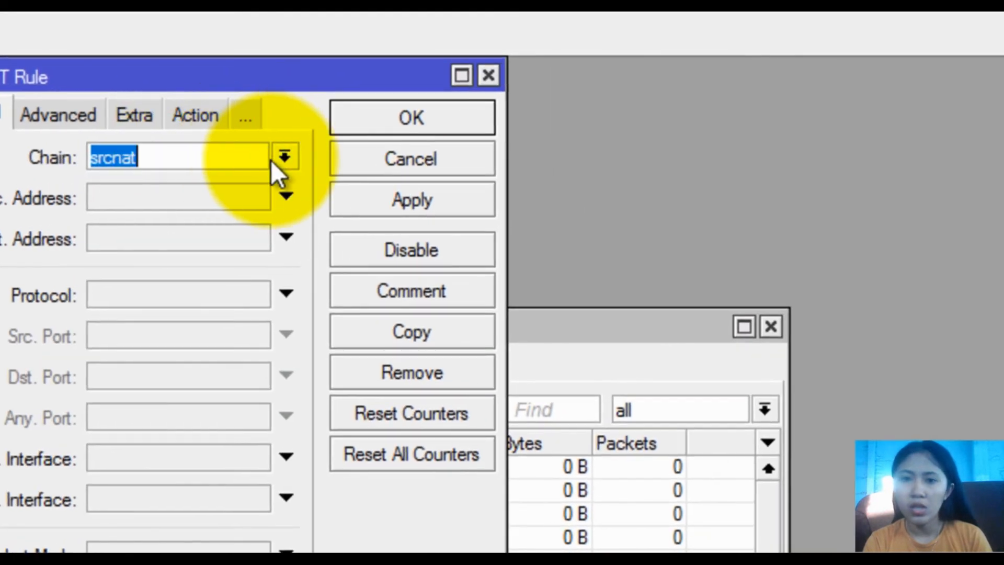
click(767, 99)
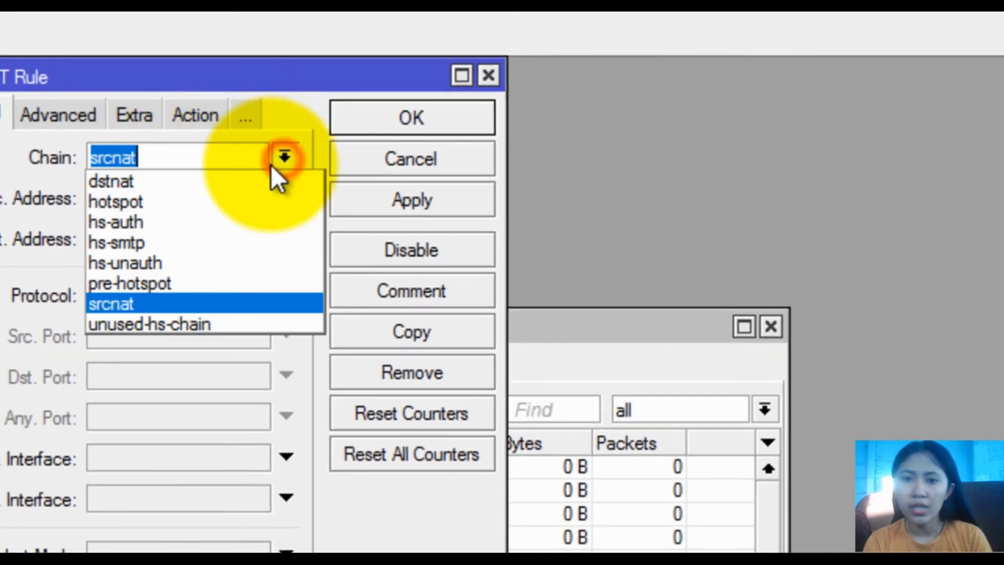
click(204, 187)
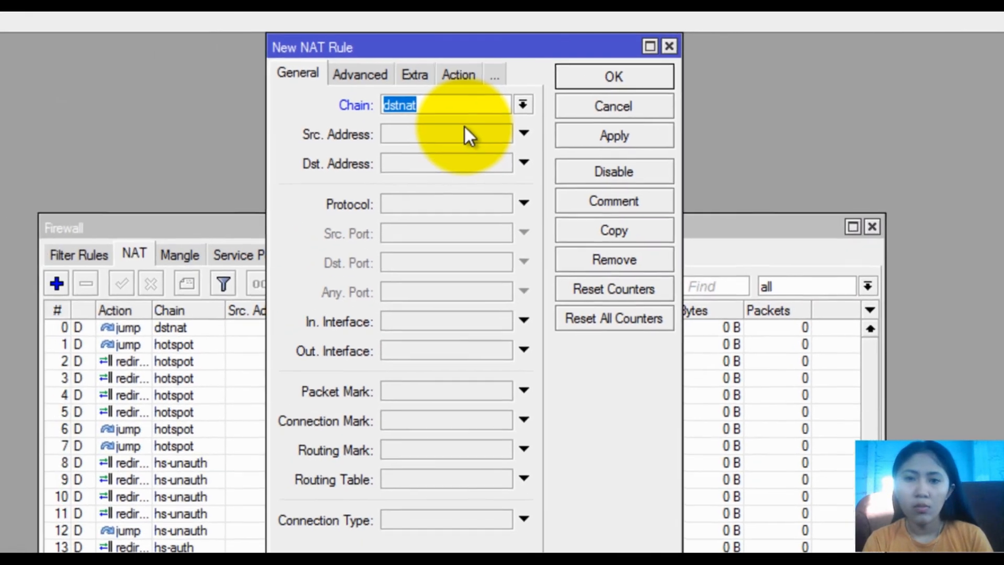
click(323, 243)
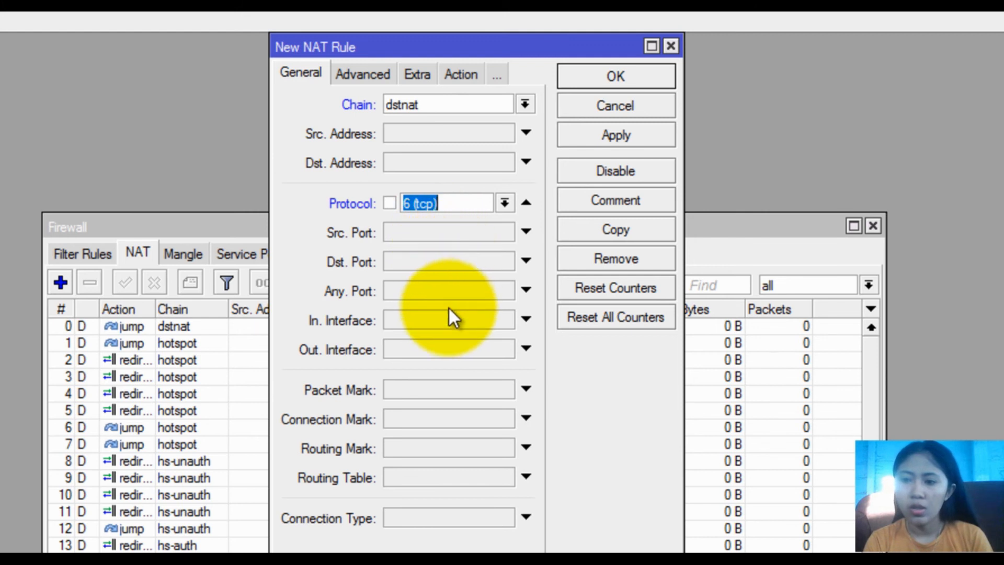
click(394, 267)
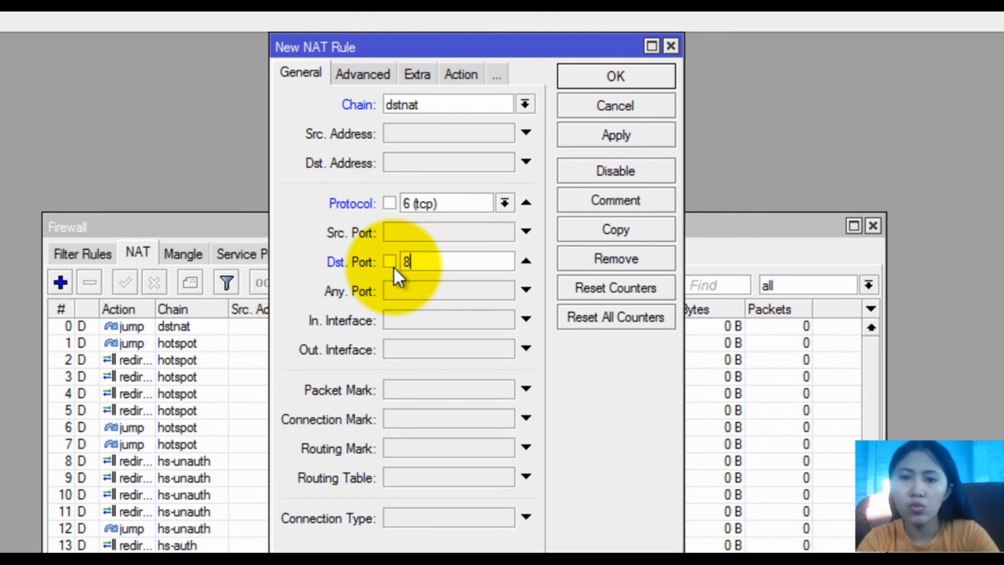
text(80,8080,8000)
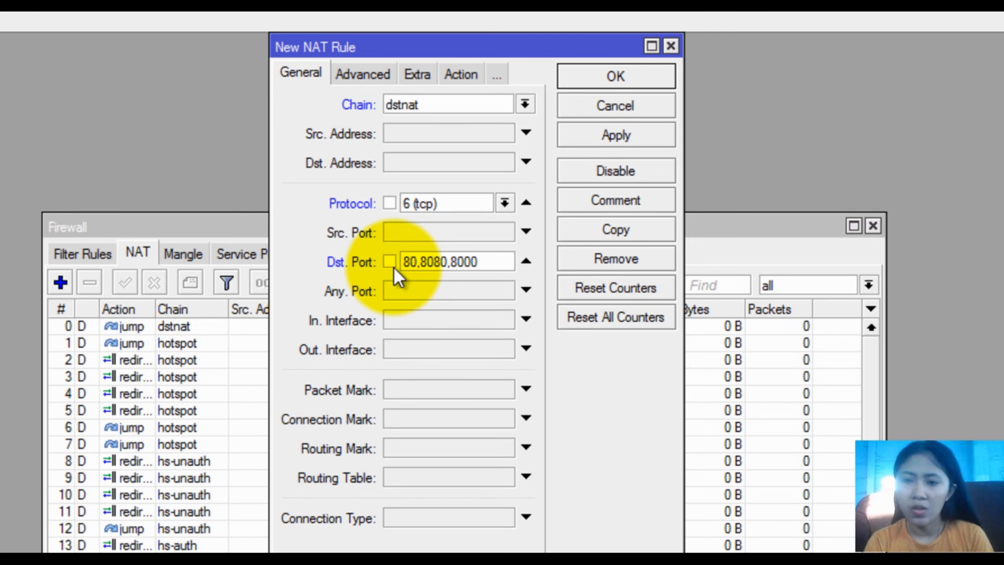
Set the rule's action to redirect to port 8080, save it, and close Firewall
click(460, 76)
click(418, 100)
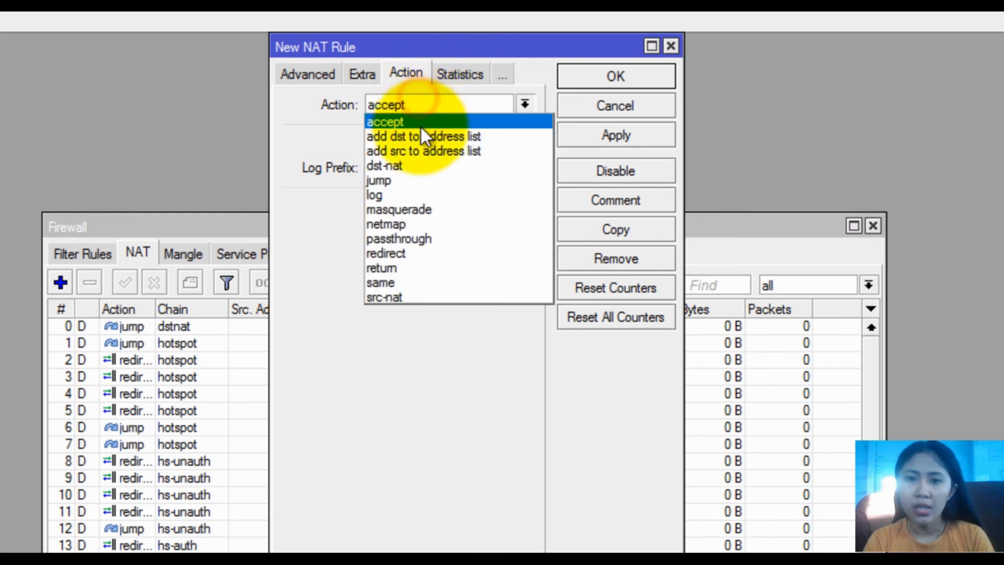
click(413, 252)
click(397, 209)
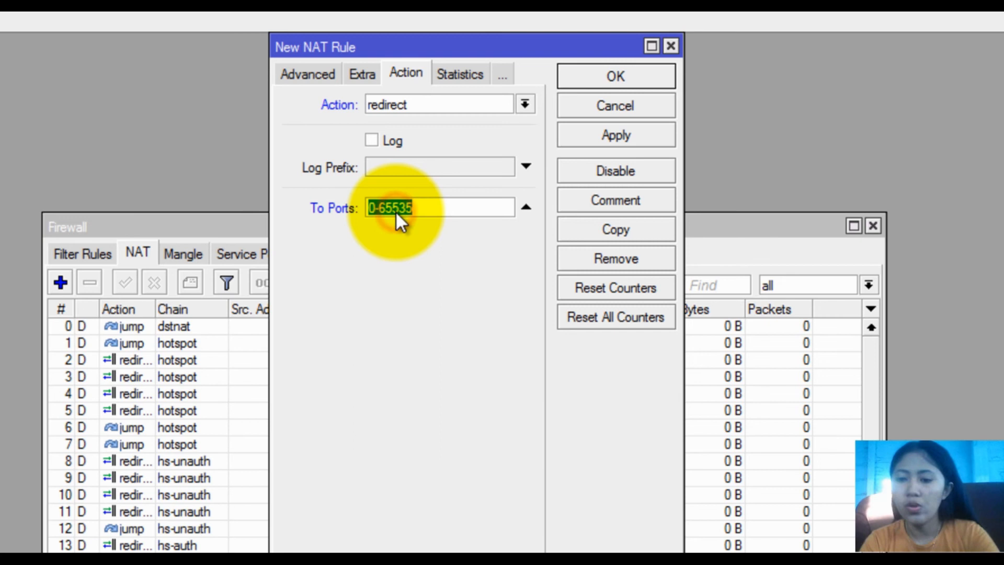
text(8080)
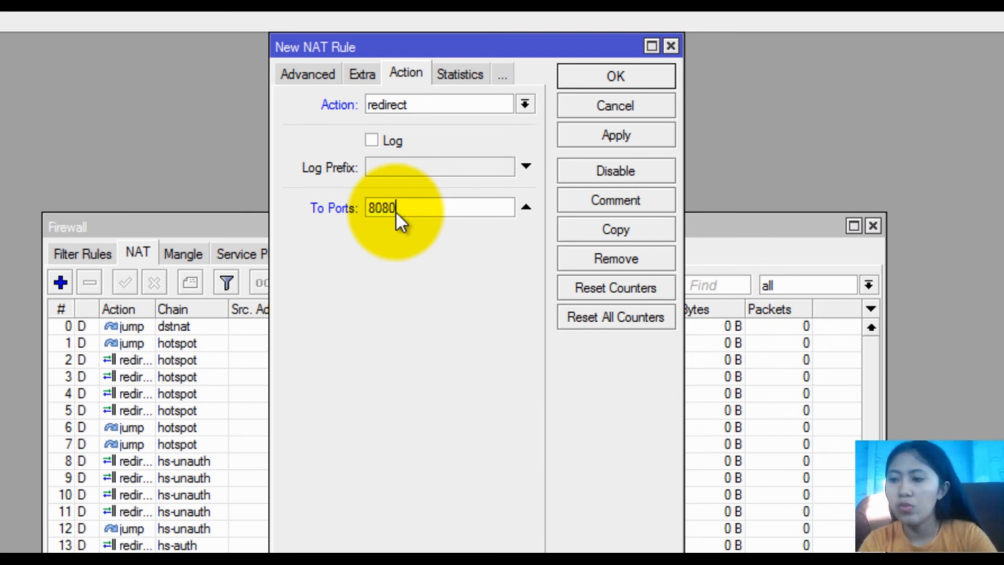
click(616, 139)
click(599, 76)
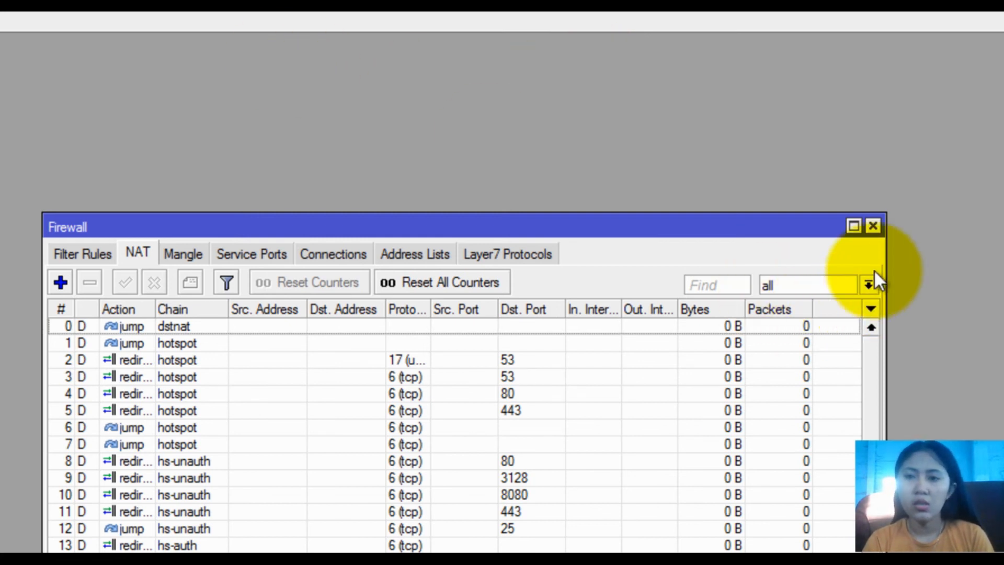
click(874, 225)
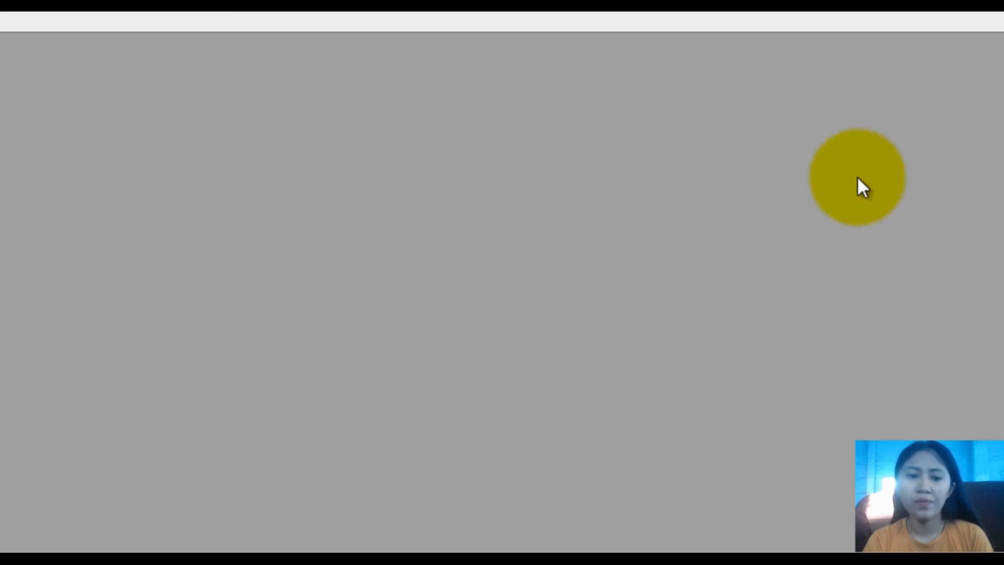
Keep winxp's Adapter 1 attached to Internal Network 'intnet' and save the VM settings
click(917, 18)
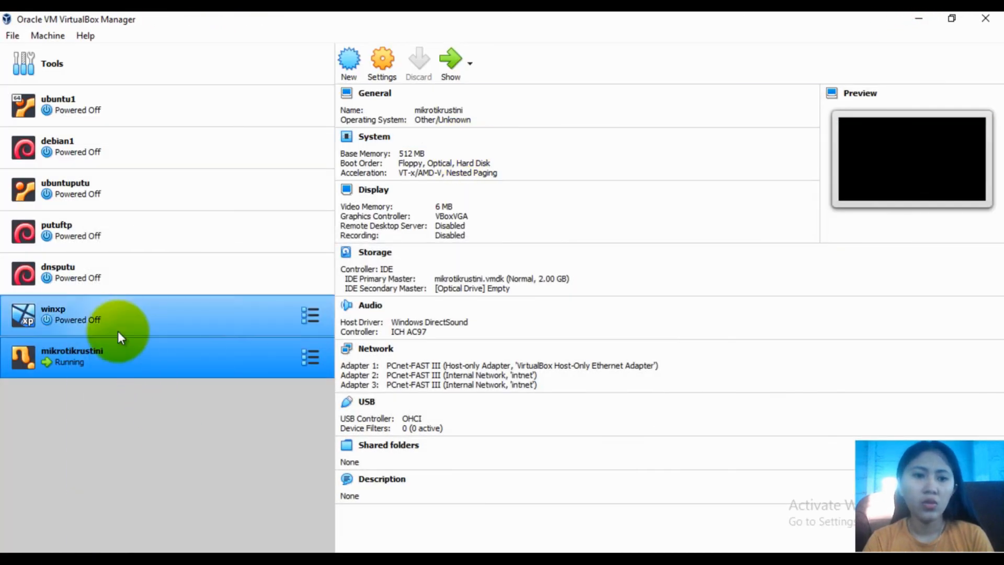
click(108, 319)
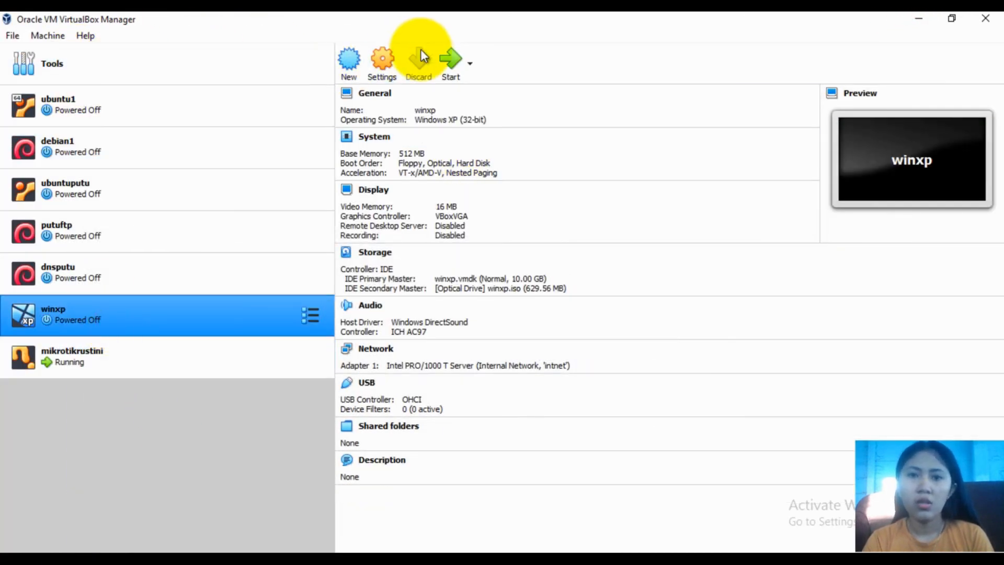
click(216, 317)
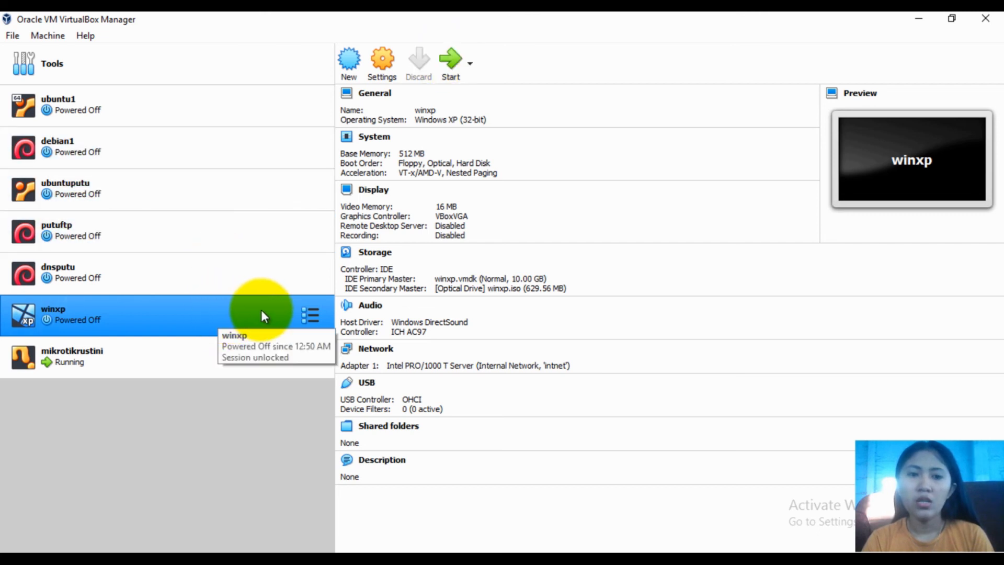
click(387, 51)
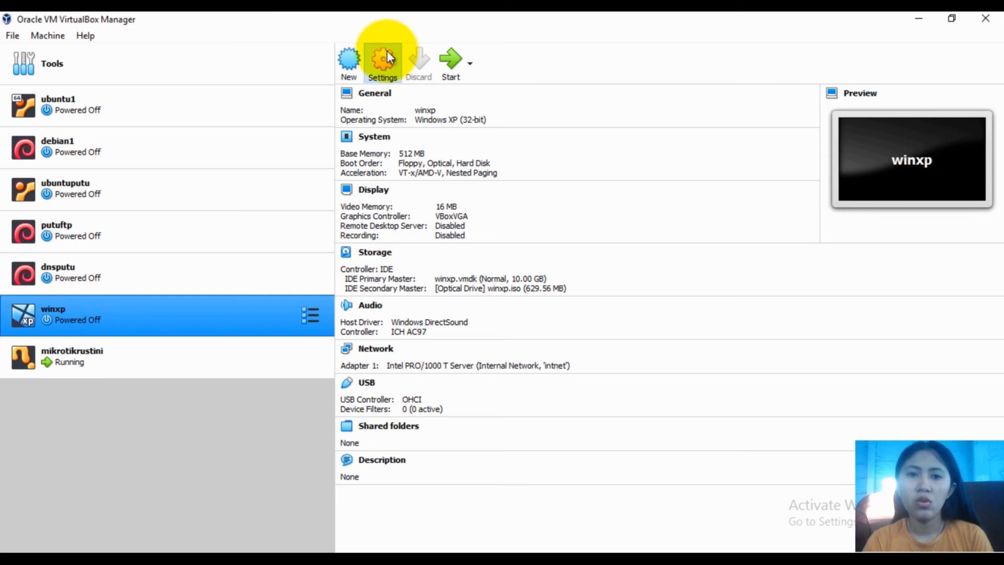
click(314, 249)
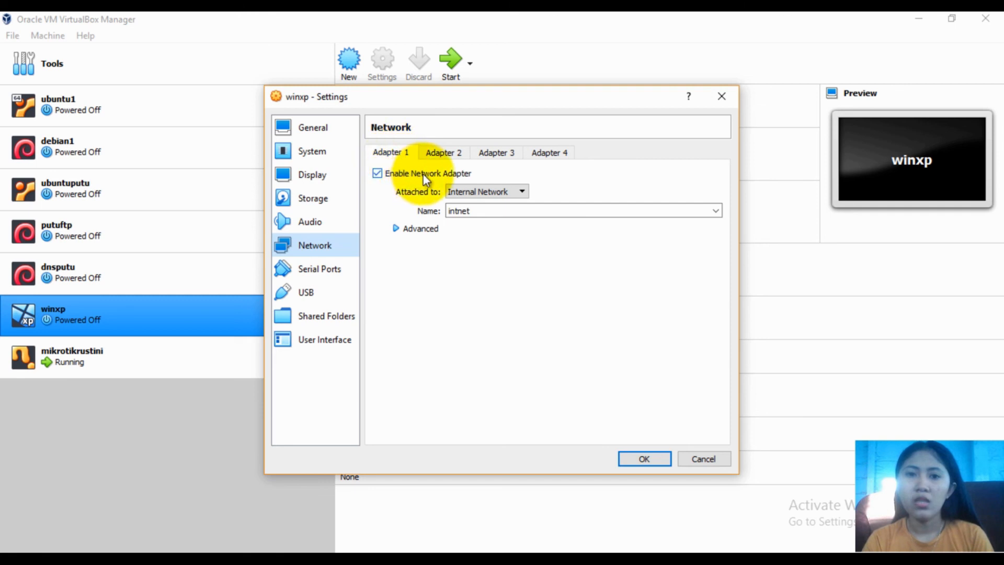
click(468, 192)
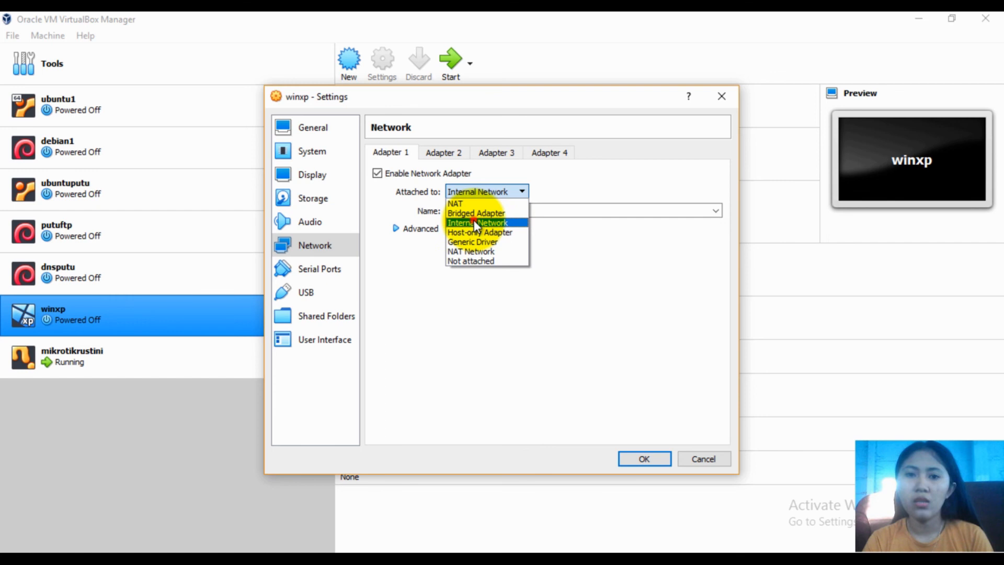
click(474, 224)
click(468, 191)
click(467, 190)
click(403, 231)
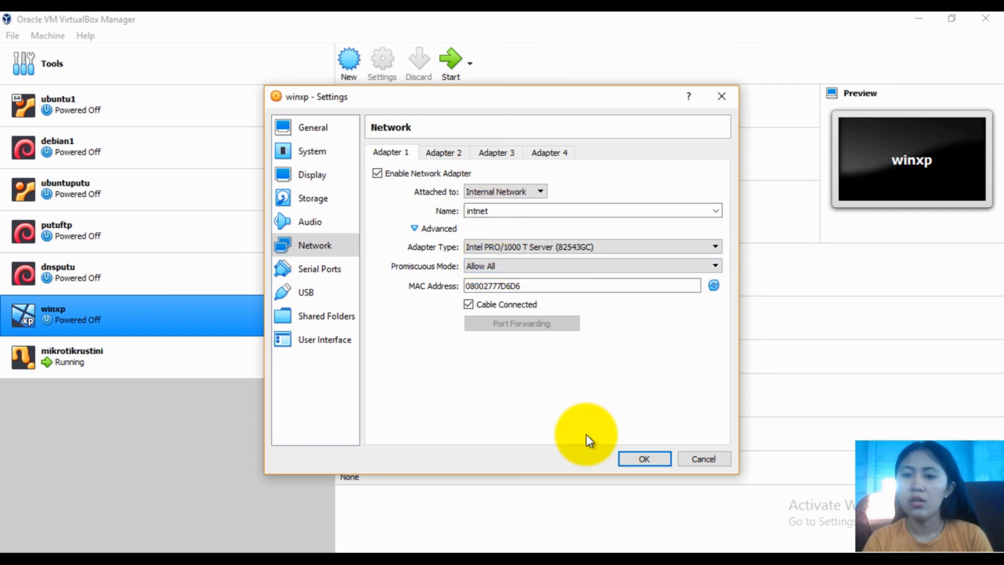
click(632, 459)
click(451, 57)
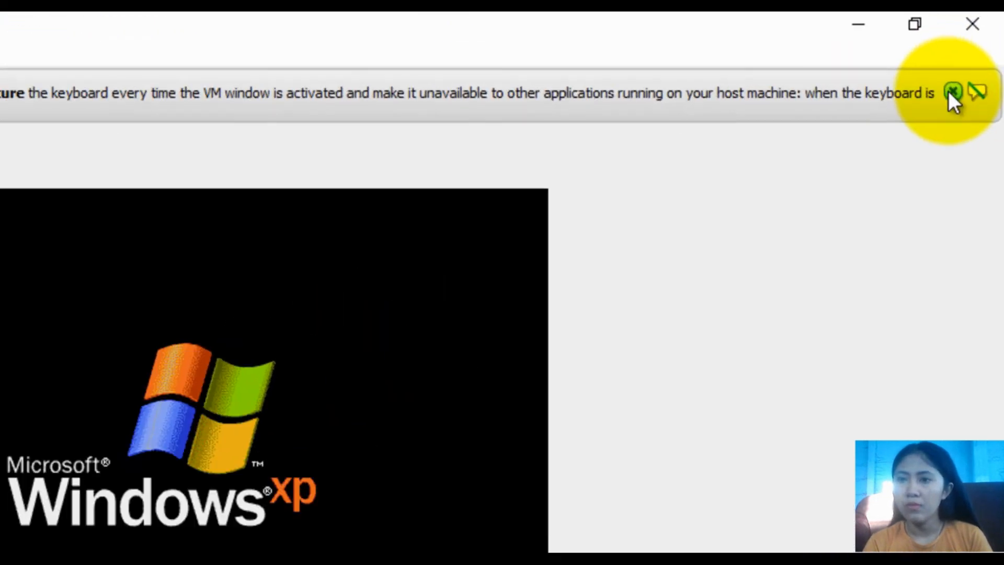
Dismiss the keyboard auto-capture notice while Windows XP boots to its desktop
click(974, 58)
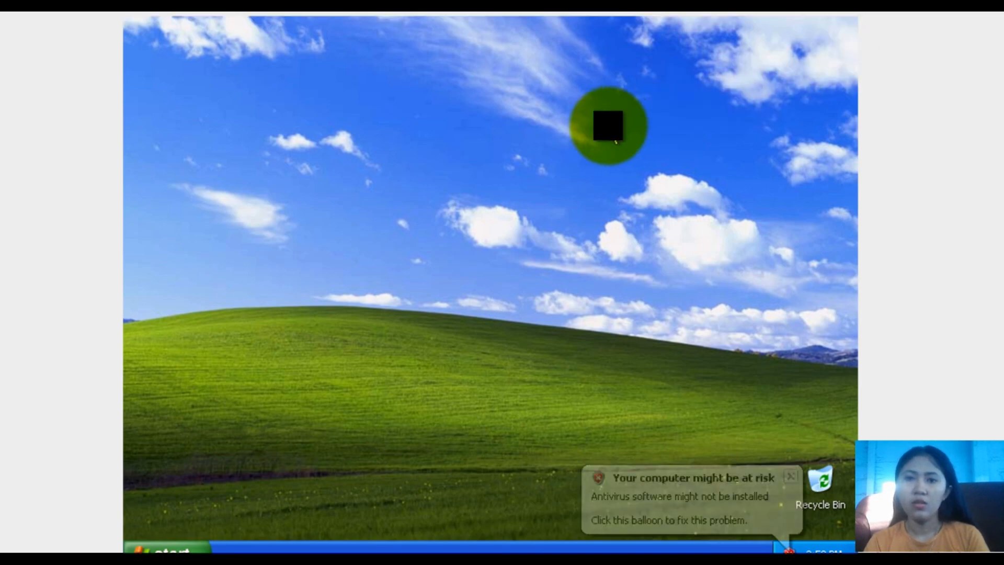
Refresh the Windows XP desktop several times from its context menu
right_click(608, 127)
click(625, 152)
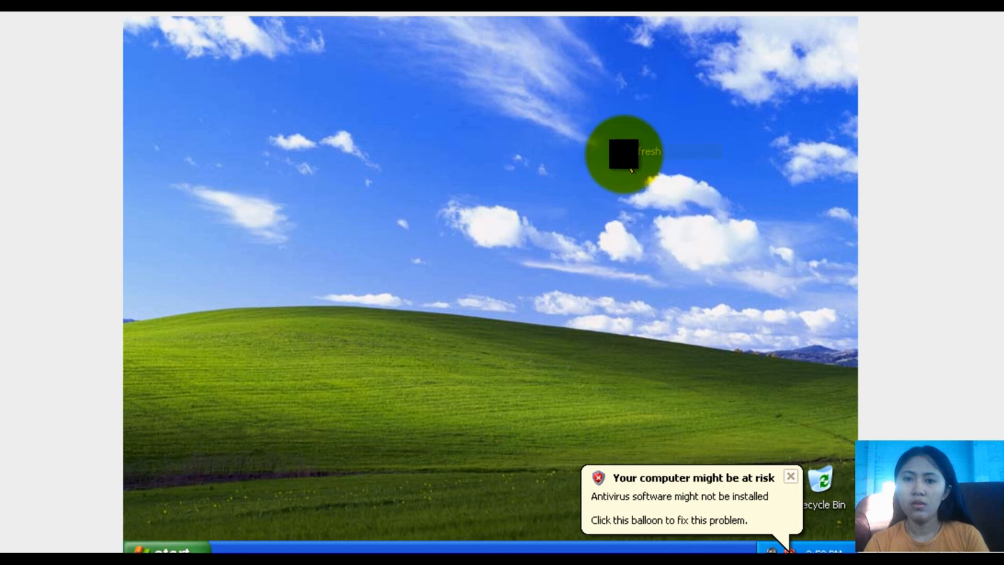
right_click(625, 155)
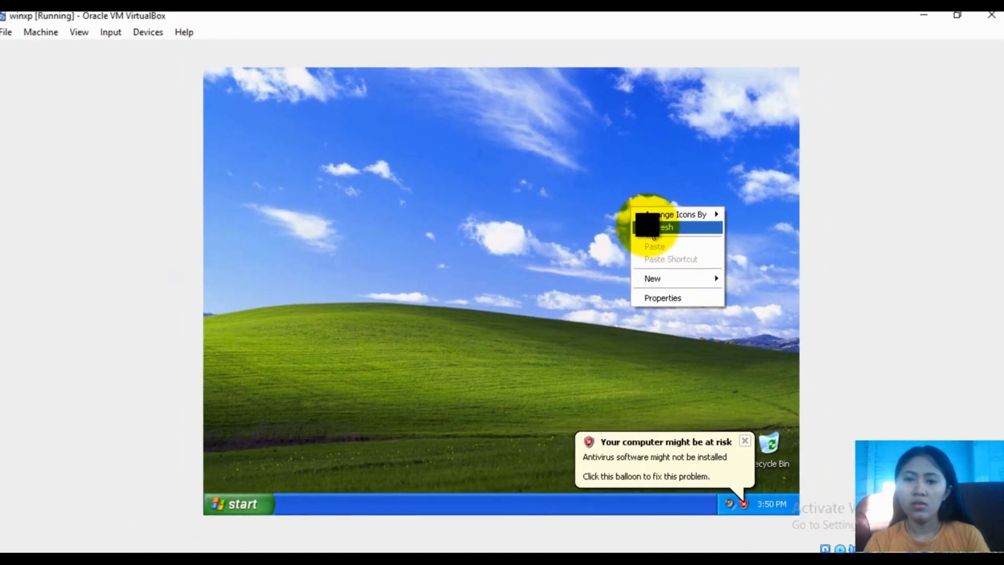
click(649, 181)
right_click(672, 214)
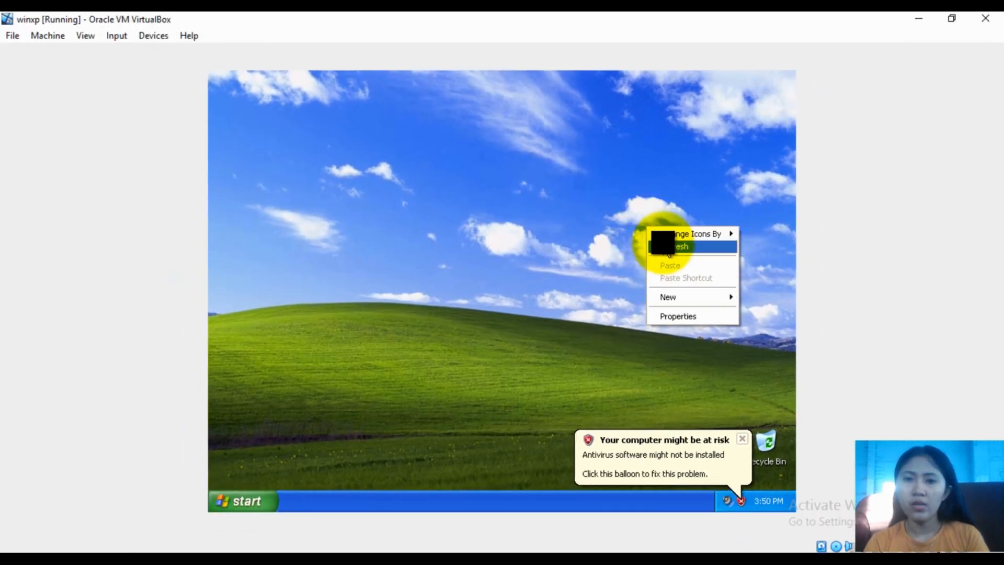
click(656, 245)
right_click(447, 178)
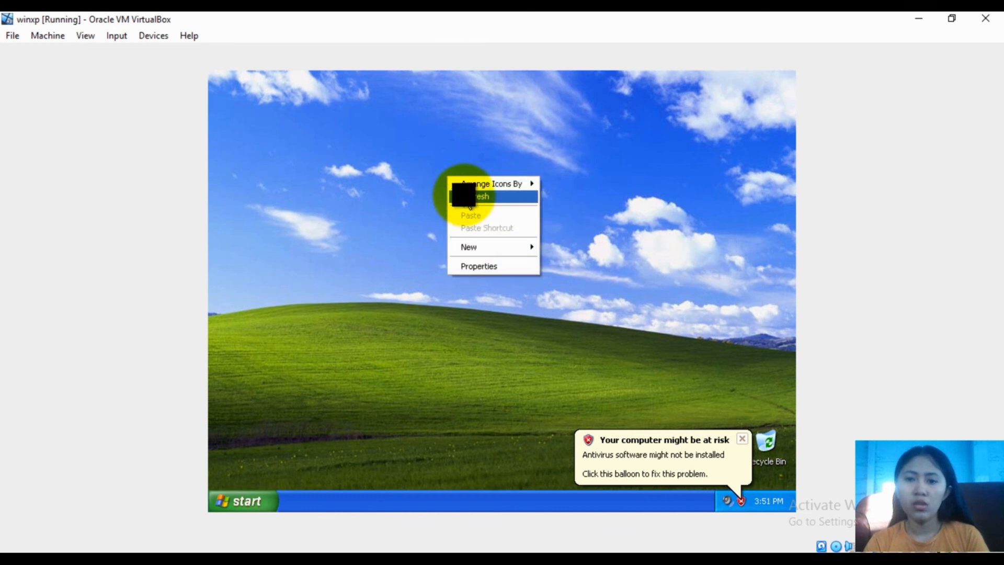
click(463, 195)
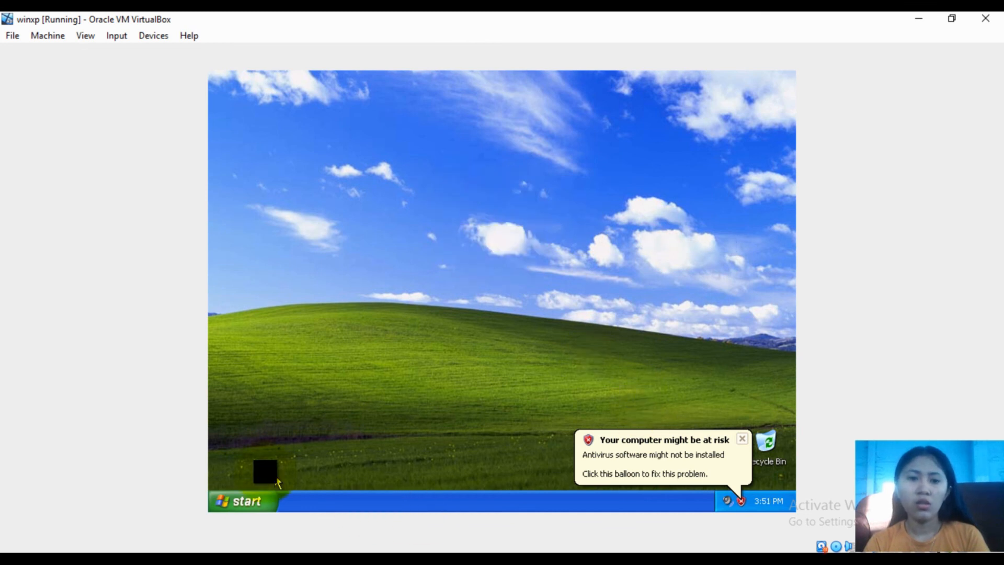
click(248, 503)
click(248, 503)
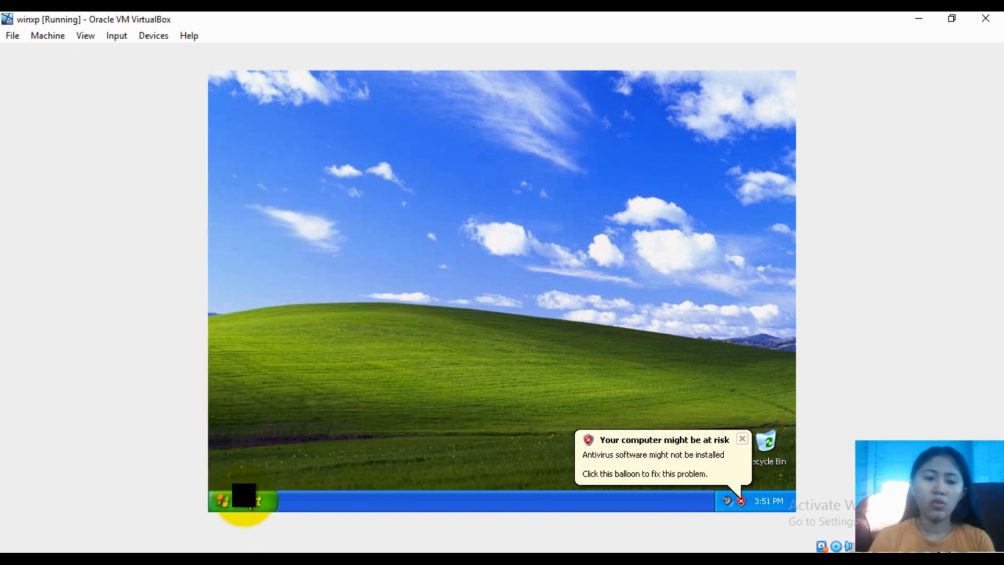
Open a command prompt and run ipconfig, showing IP 192.168.100.62 and gateway 192.168.100.1
key(super+r)
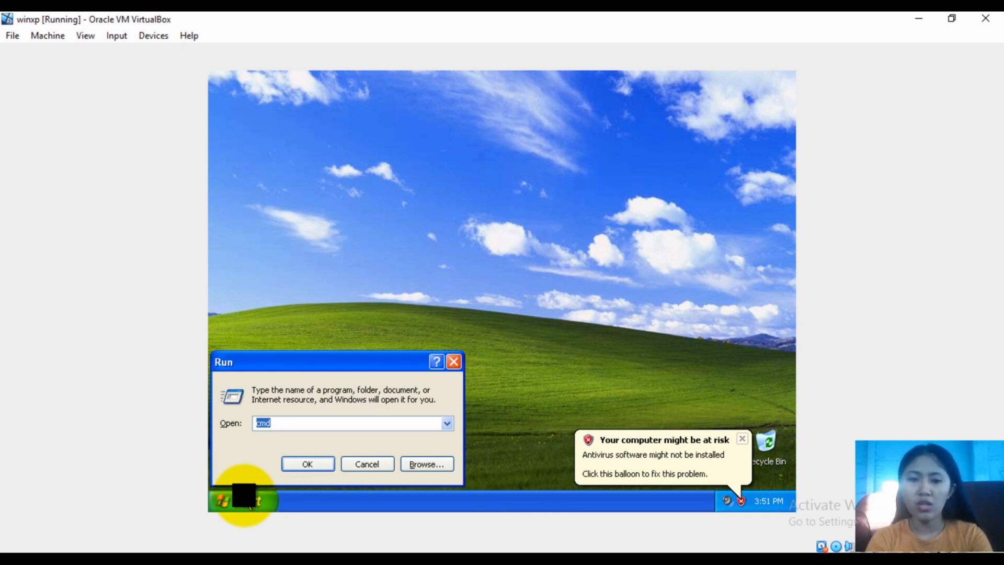
key(Return)
text(ipcong)
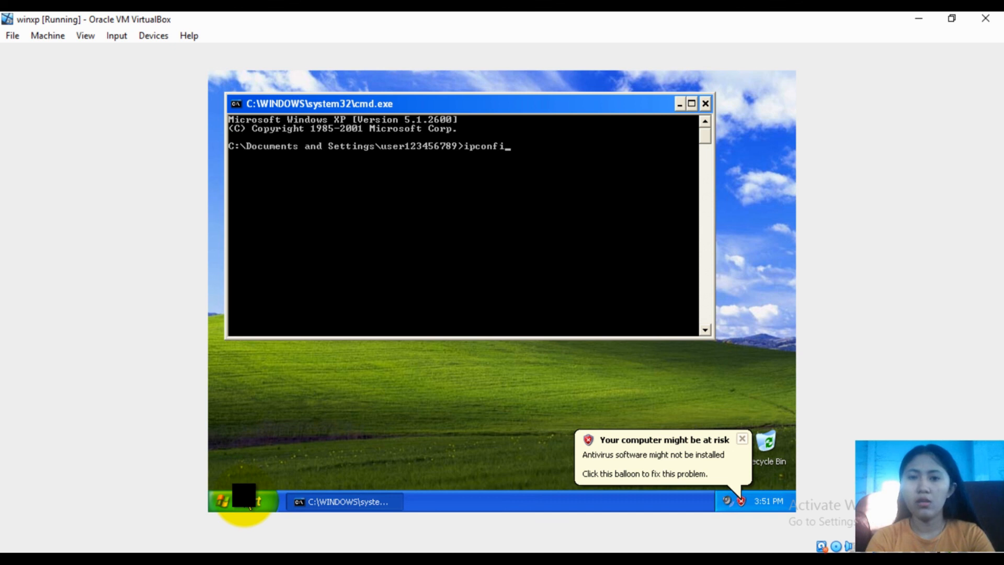
key(Return)
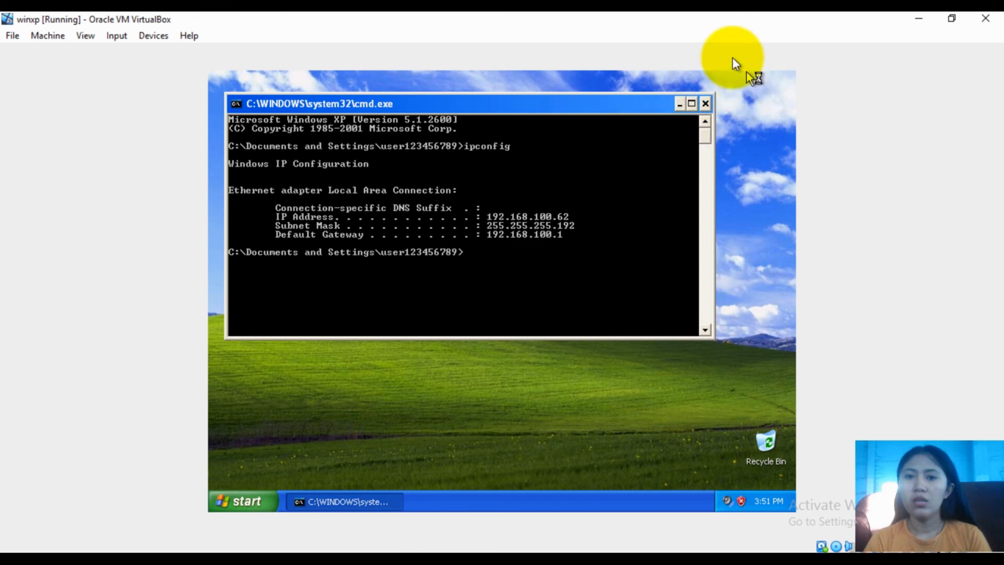
Open the Local Area Connection properties from Control Panel's Network Connections folder
click(678, 104)
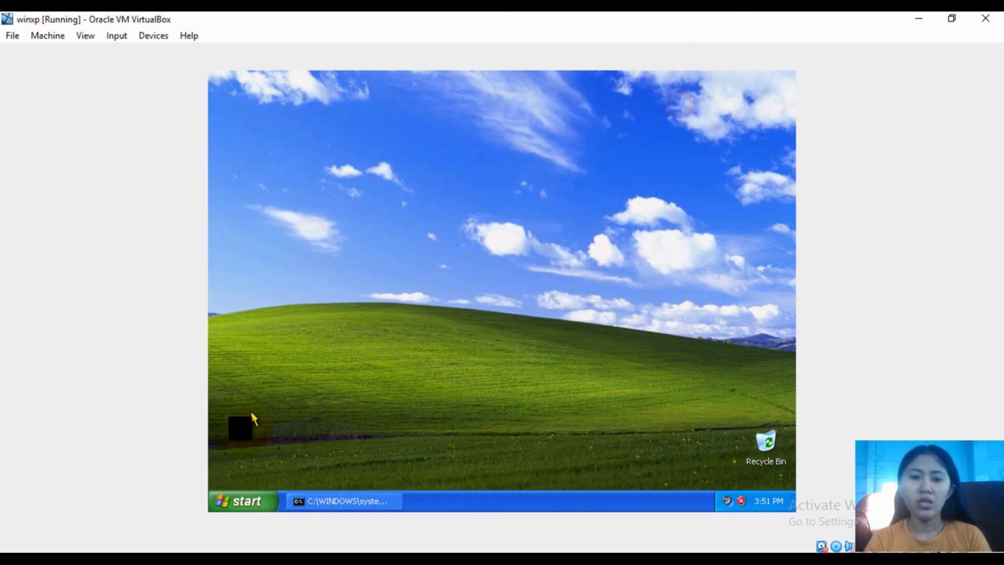
click(245, 500)
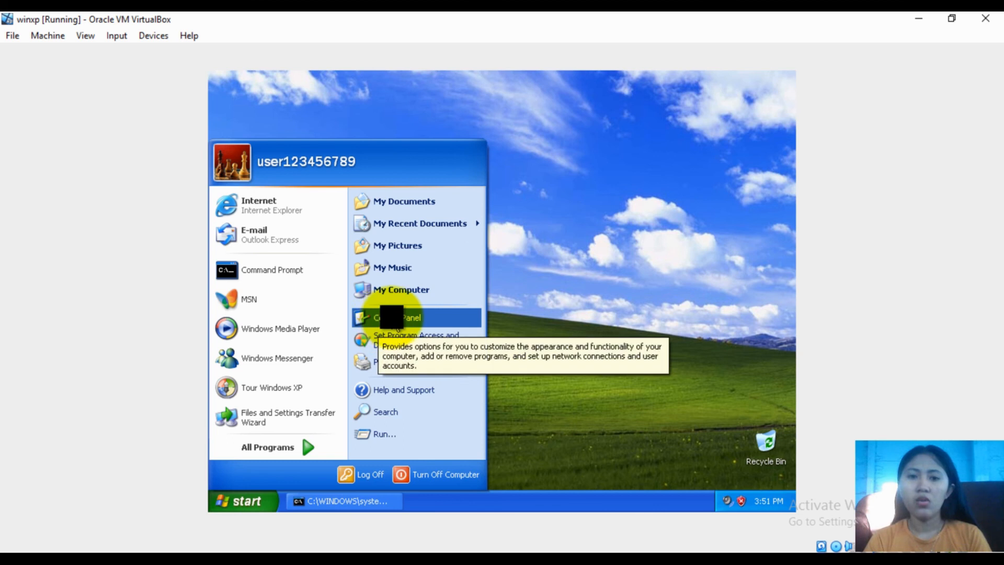
click(391, 317)
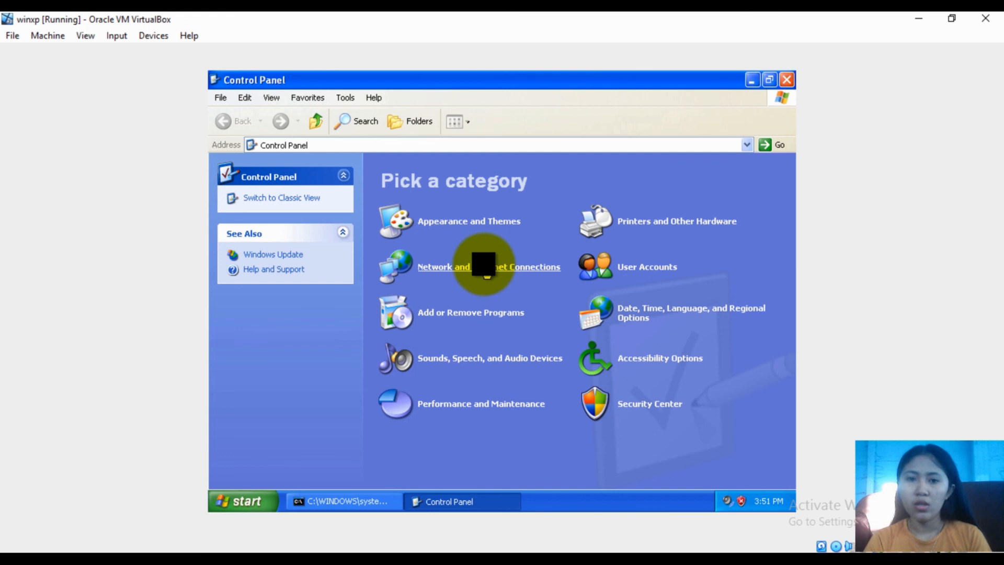
click(483, 266)
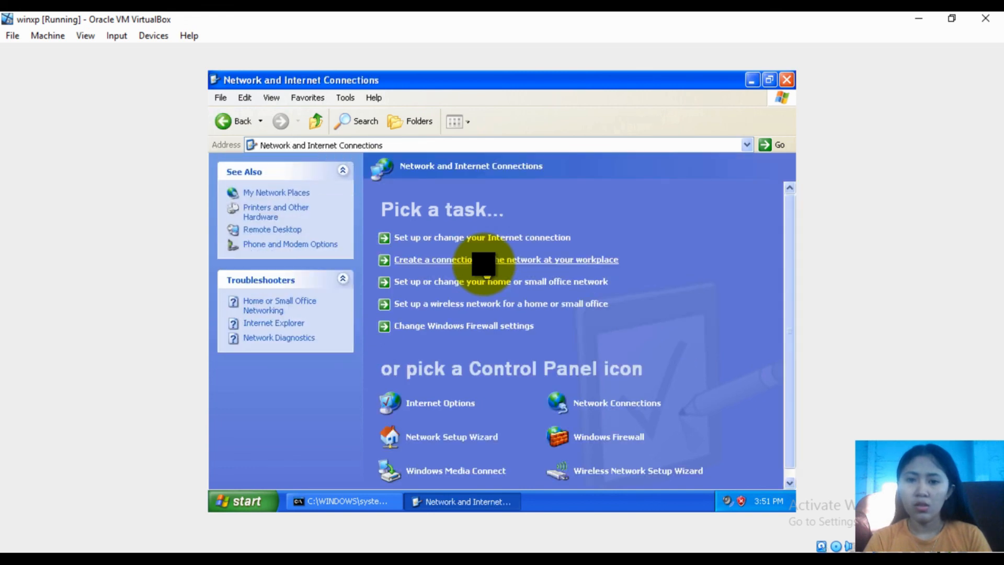
click(614, 400)
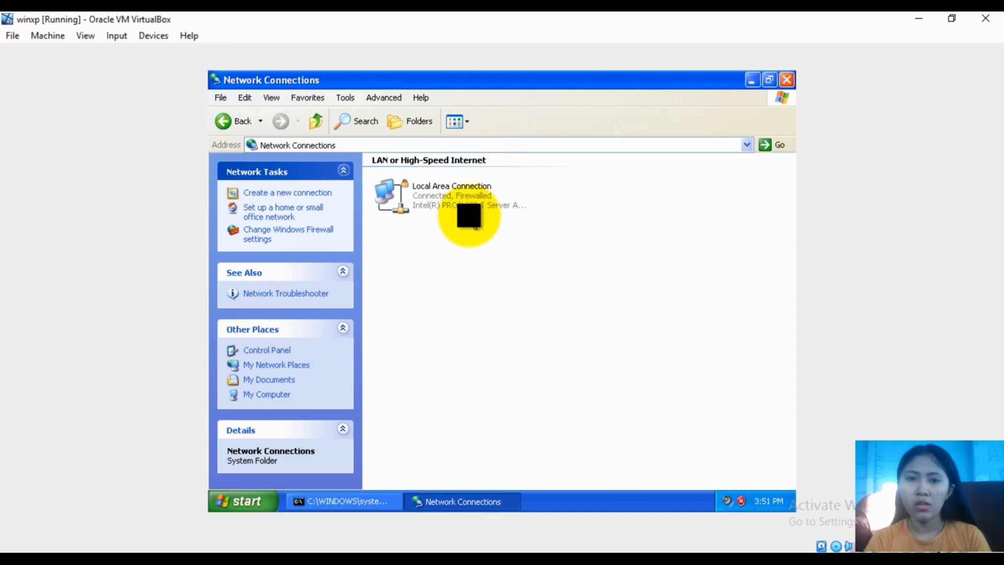
click(447, 188)
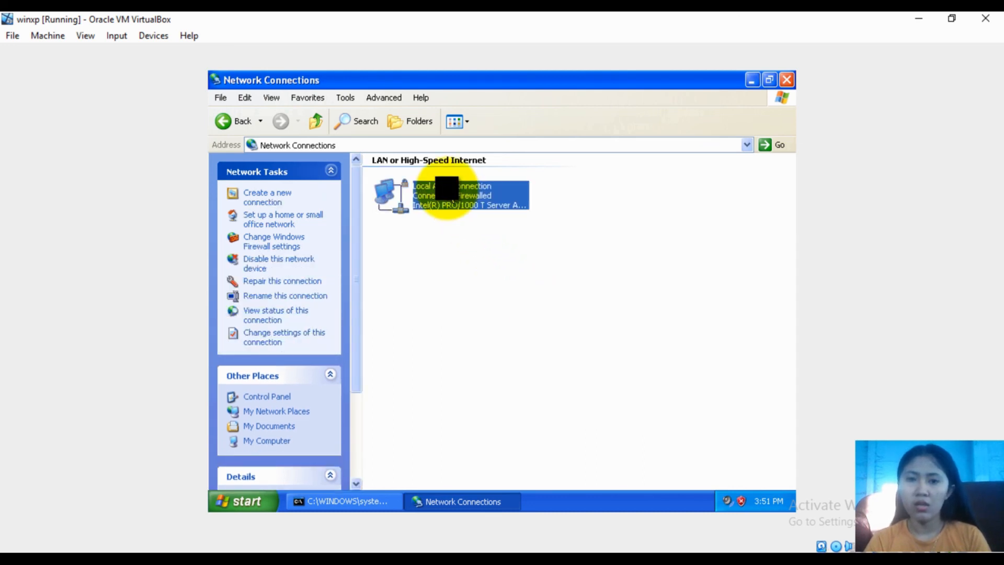
right_click(447, 188)
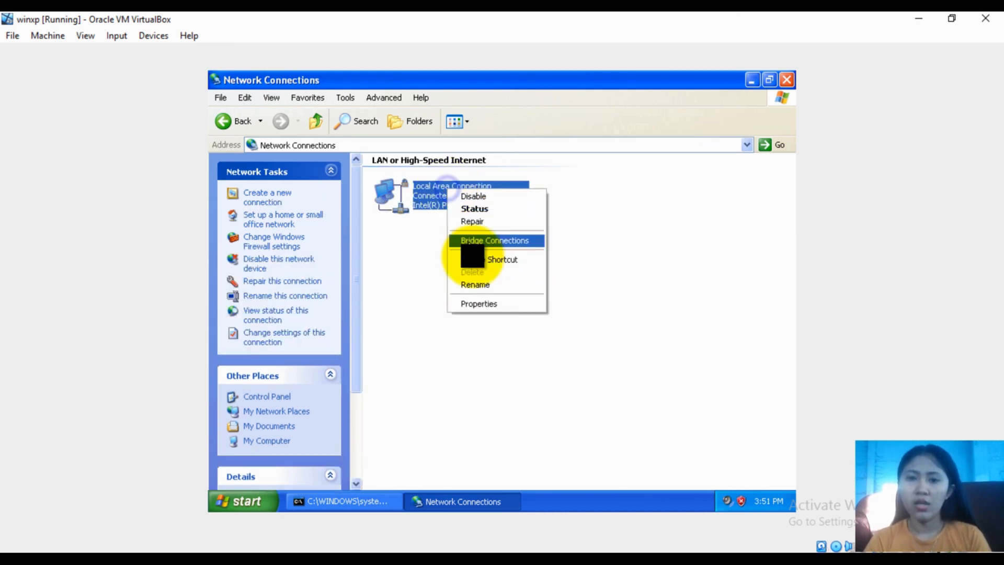
click(487, 304)
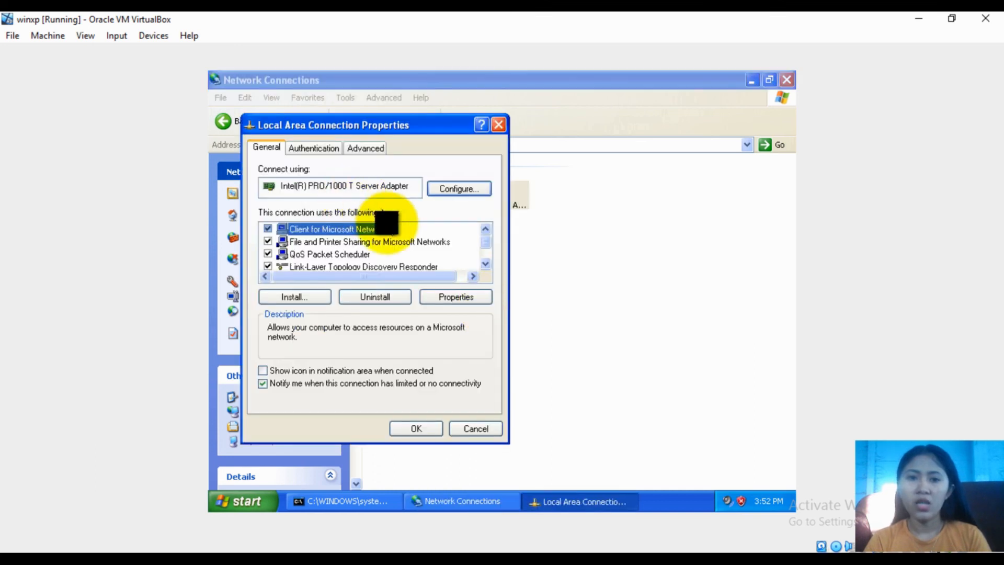
Set TCP/IP to obtain an IP automatically with preferred DNS 8.8.8.8, then close Network Connections
double_click(486, 262)
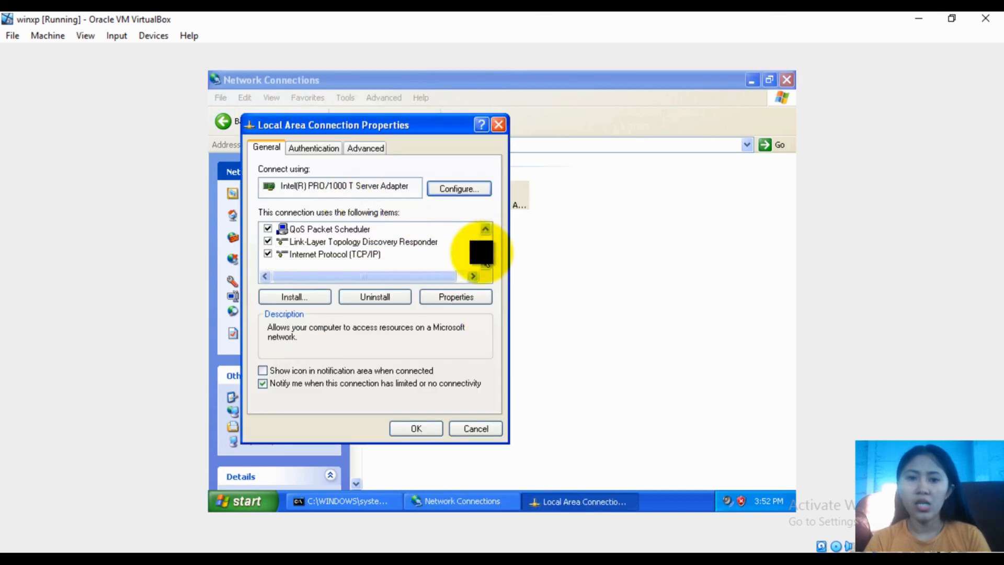
double_click(375, 253)
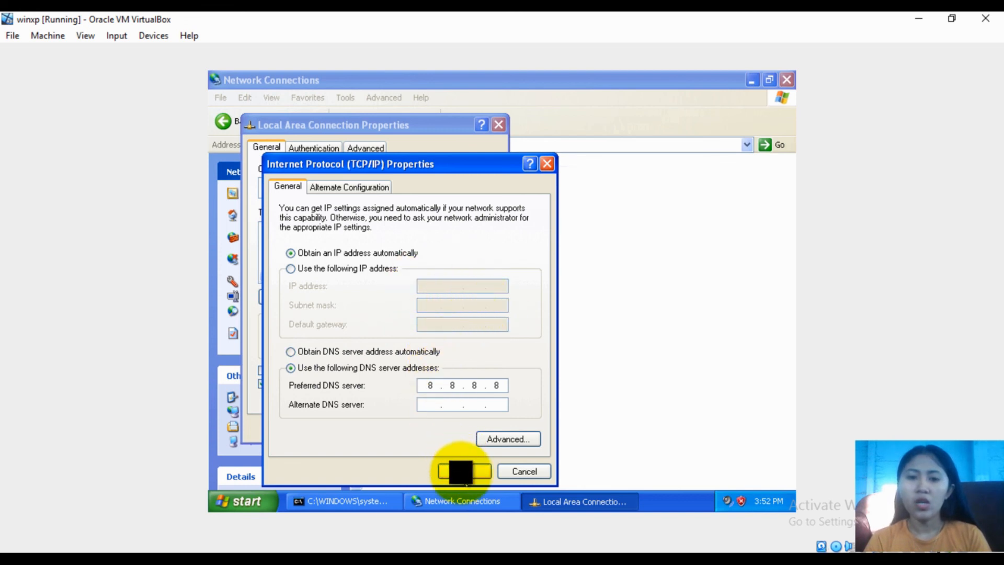
click(461, 472)
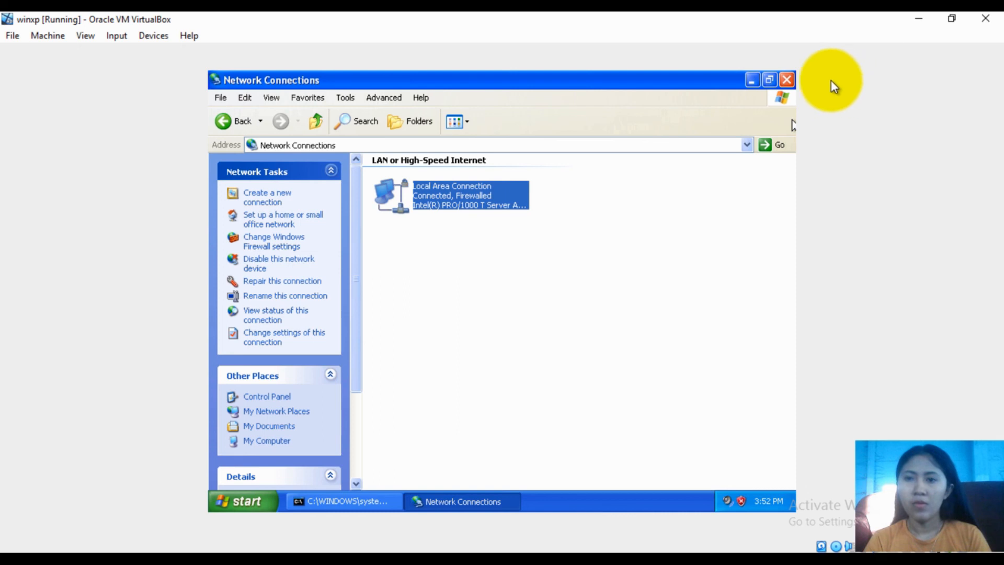
click(787, 79)
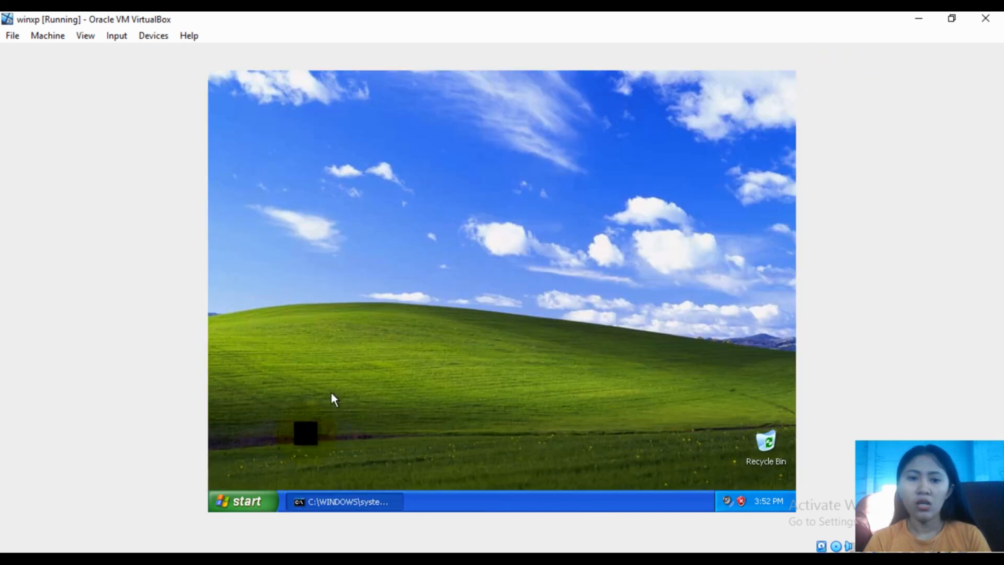
Launch Internet Explorer, log in to the hotspot with IP 192.168.100.62, and begin entering a new address
click(247, 499)
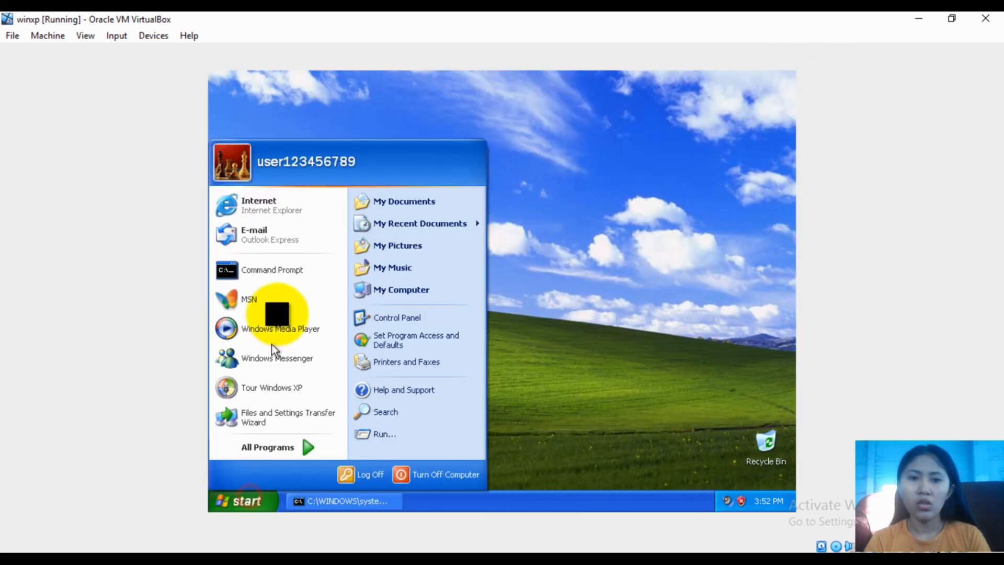
click(285, 216)
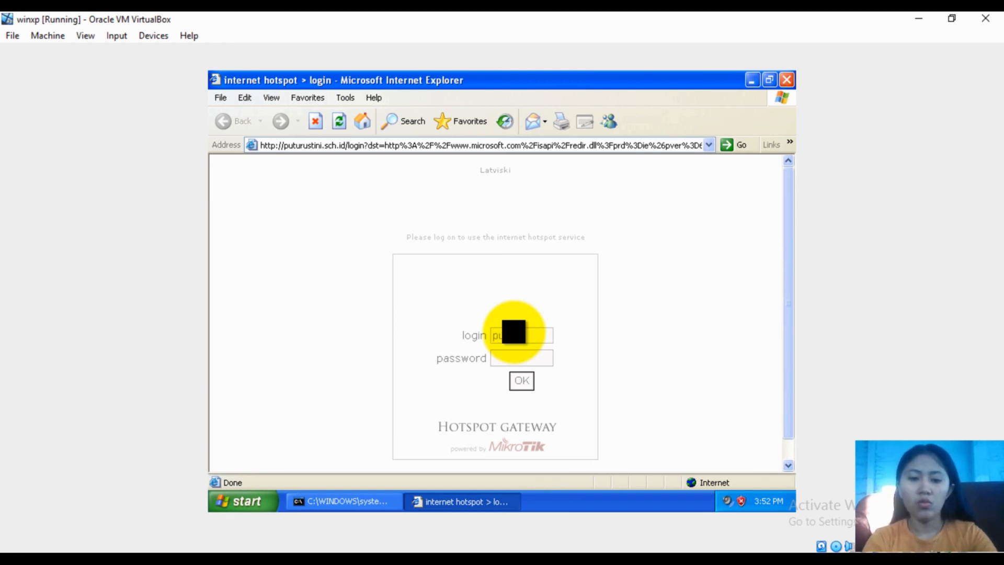
click(509, 356)
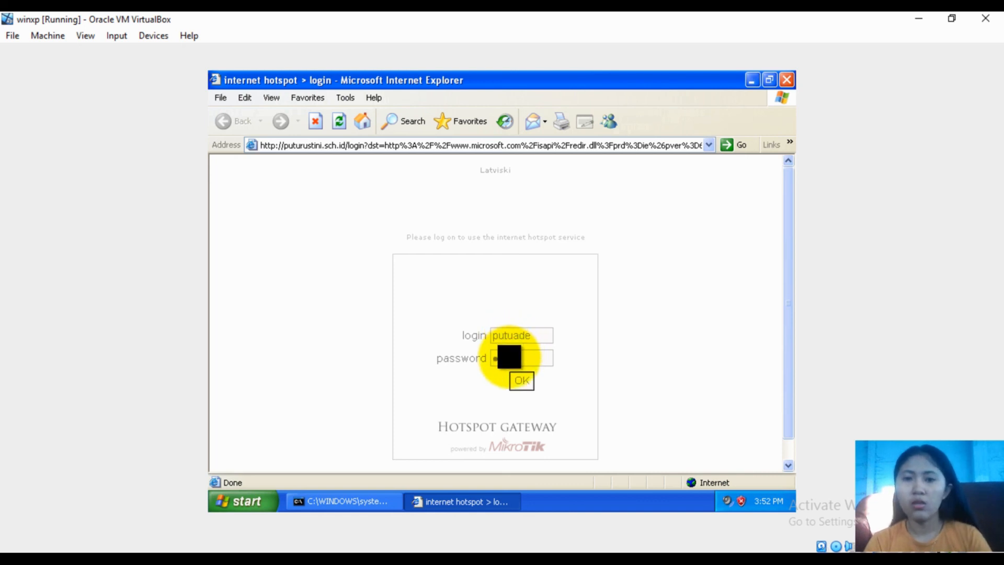
click(522, 380)
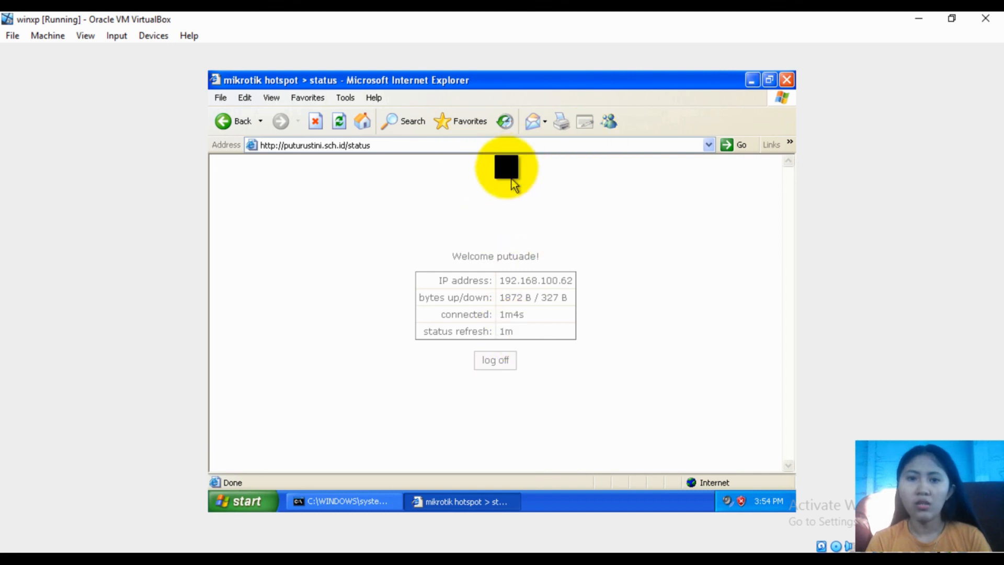
click(387, 146)
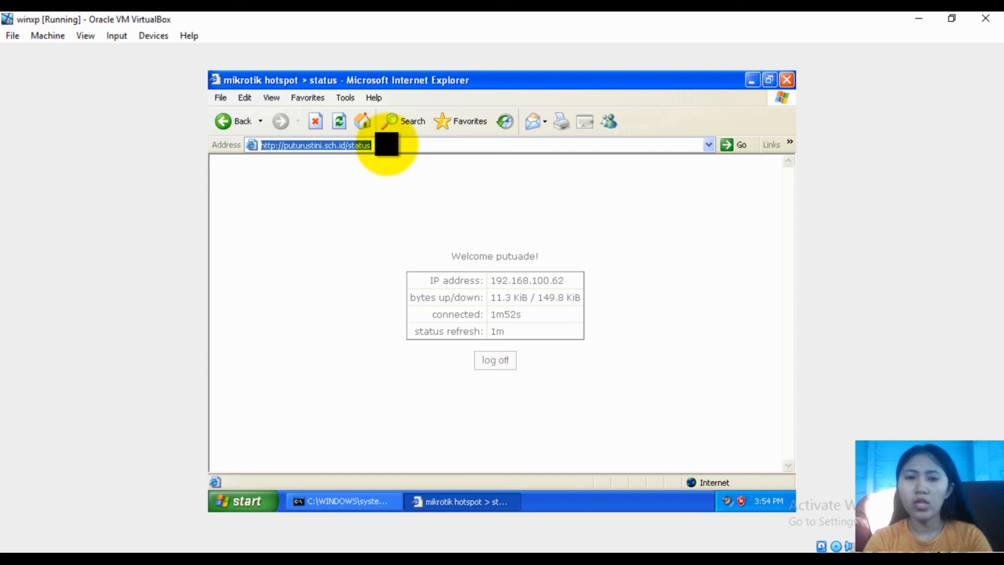
text(www.detik.com)
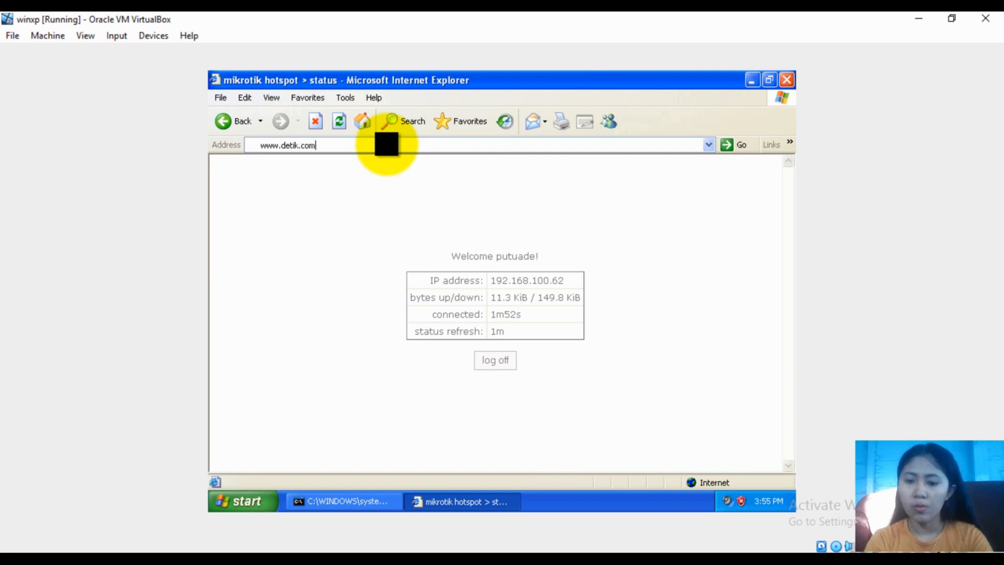
key(Return)
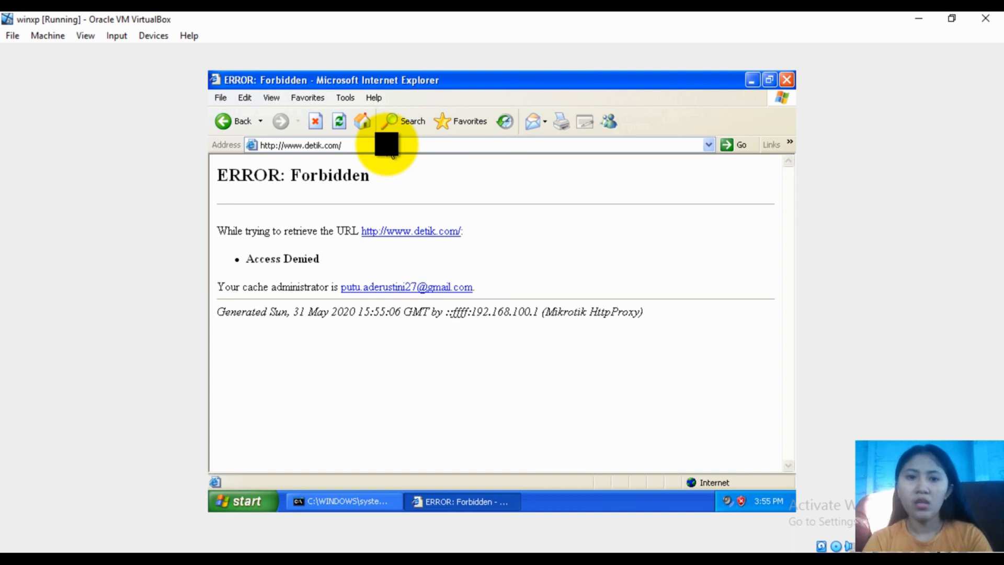
click(359, 142)
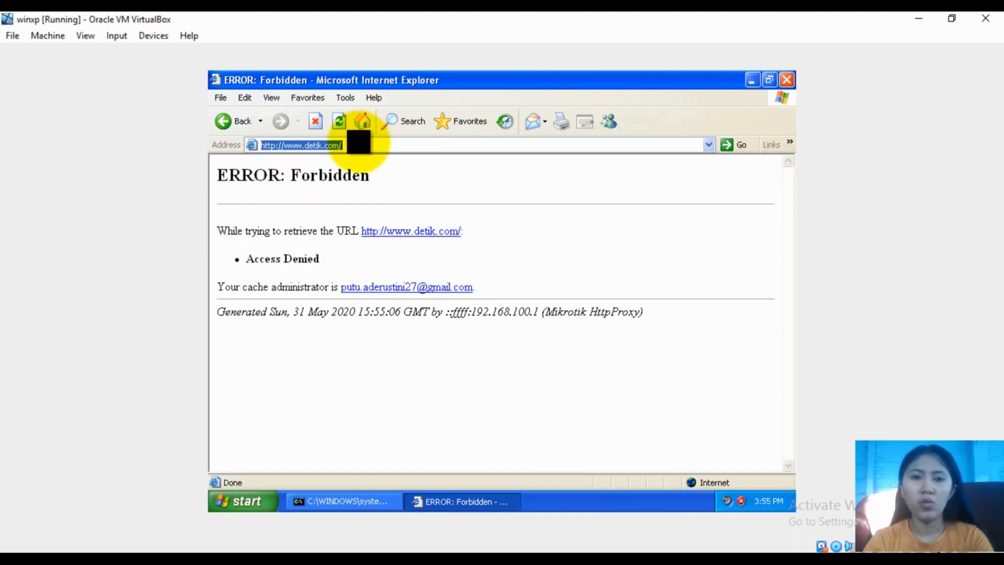
key(BackSpace)
text(ww)
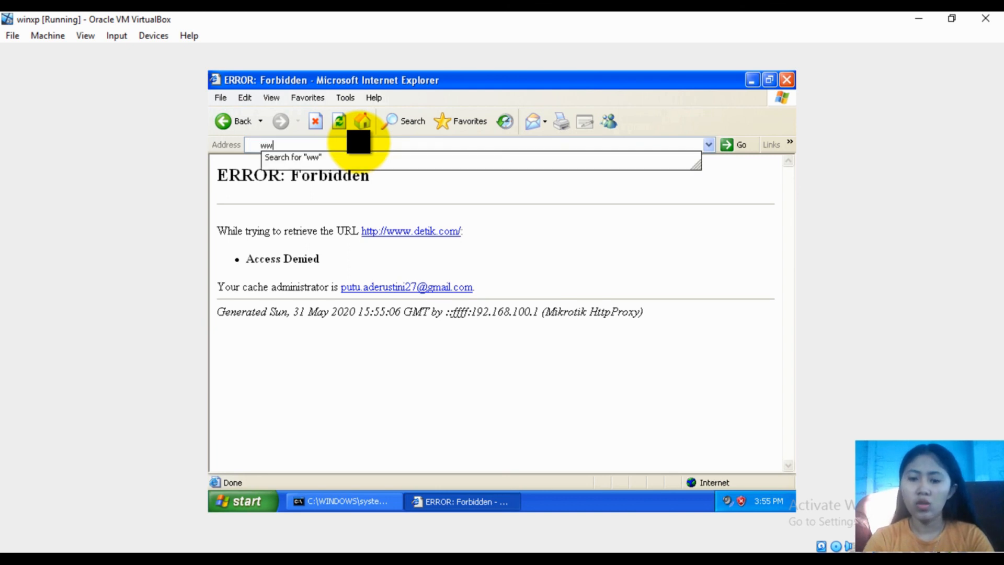
text(w.google.com)
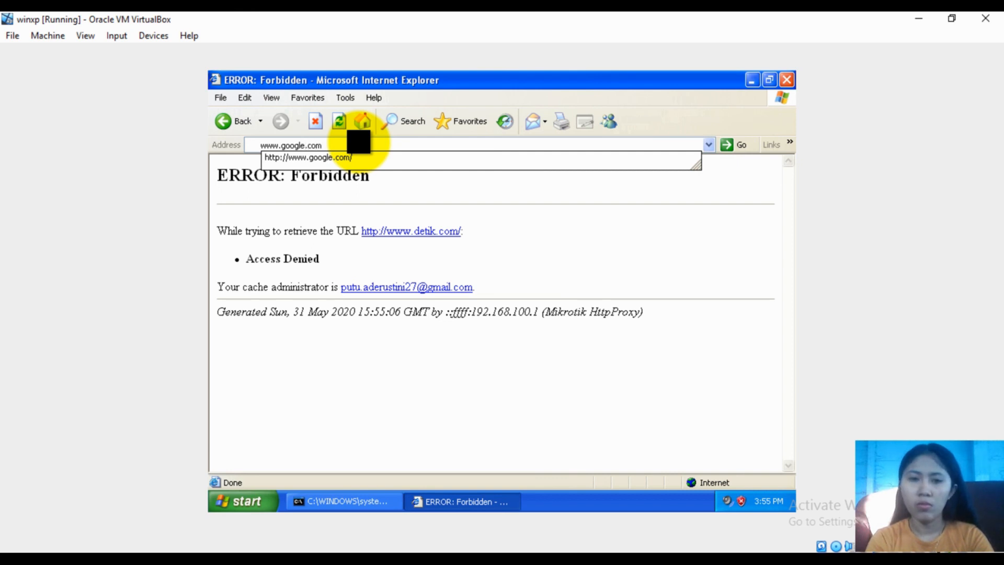
key(Return)
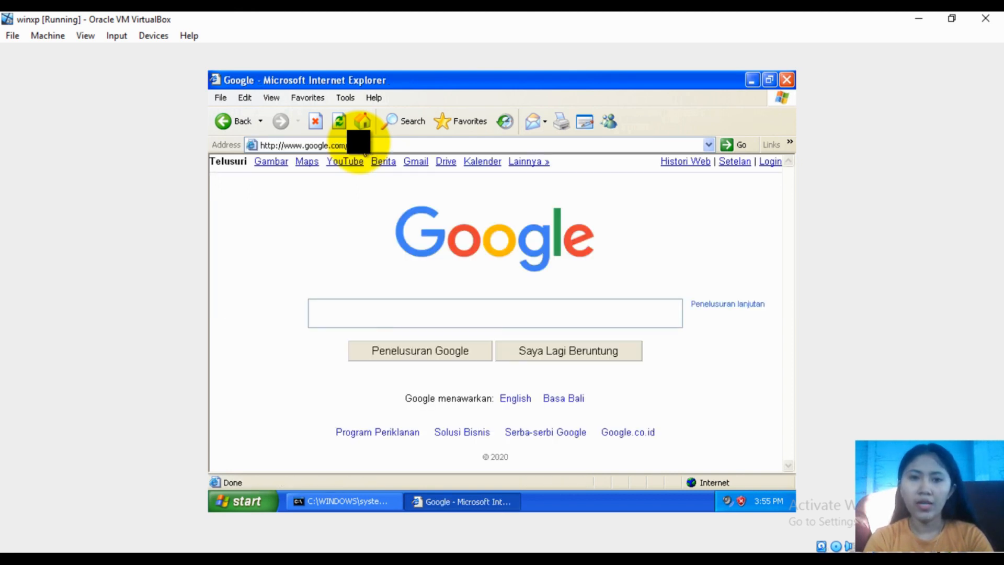